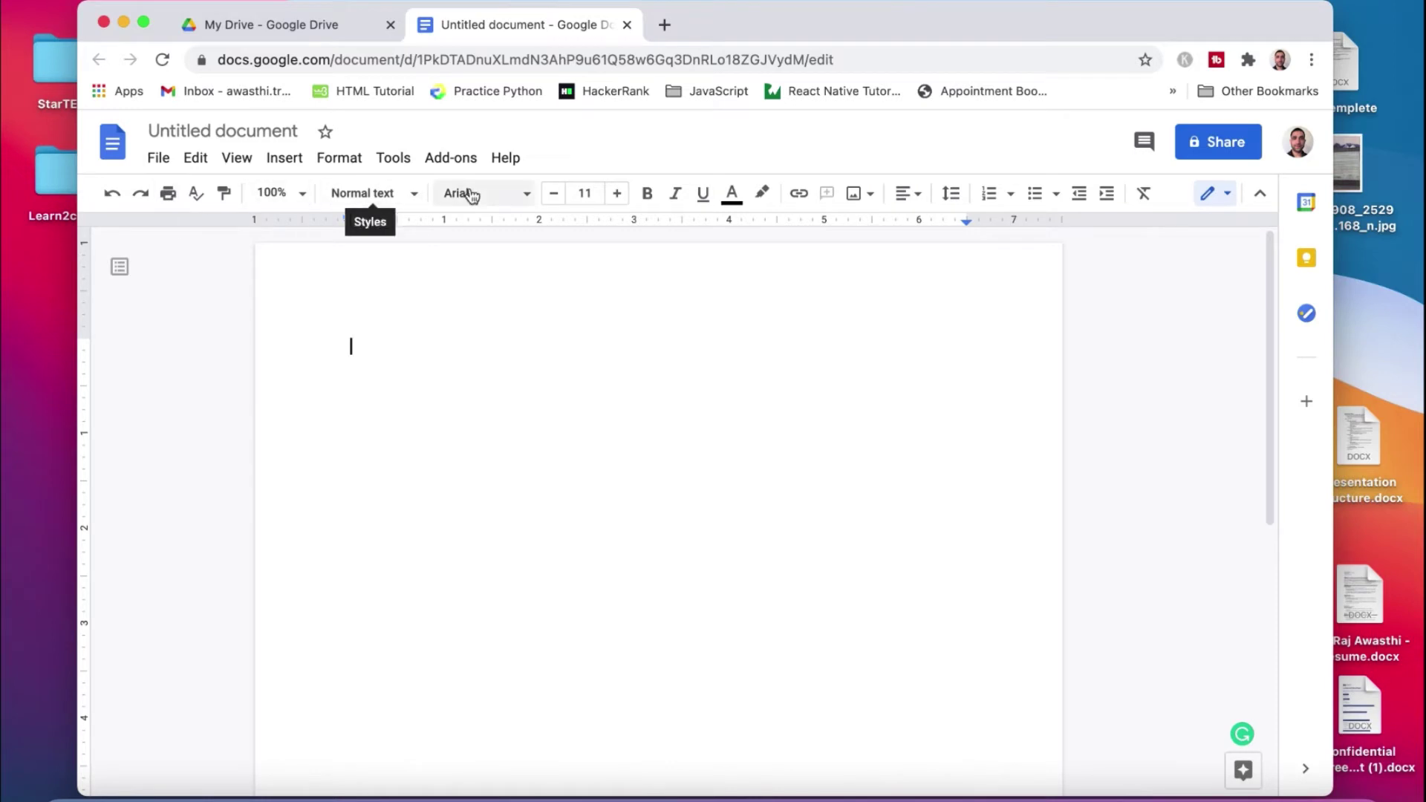
Rename the untitled document as "Example document".
left_click(201, 128)
type("Example document")
key("Return")
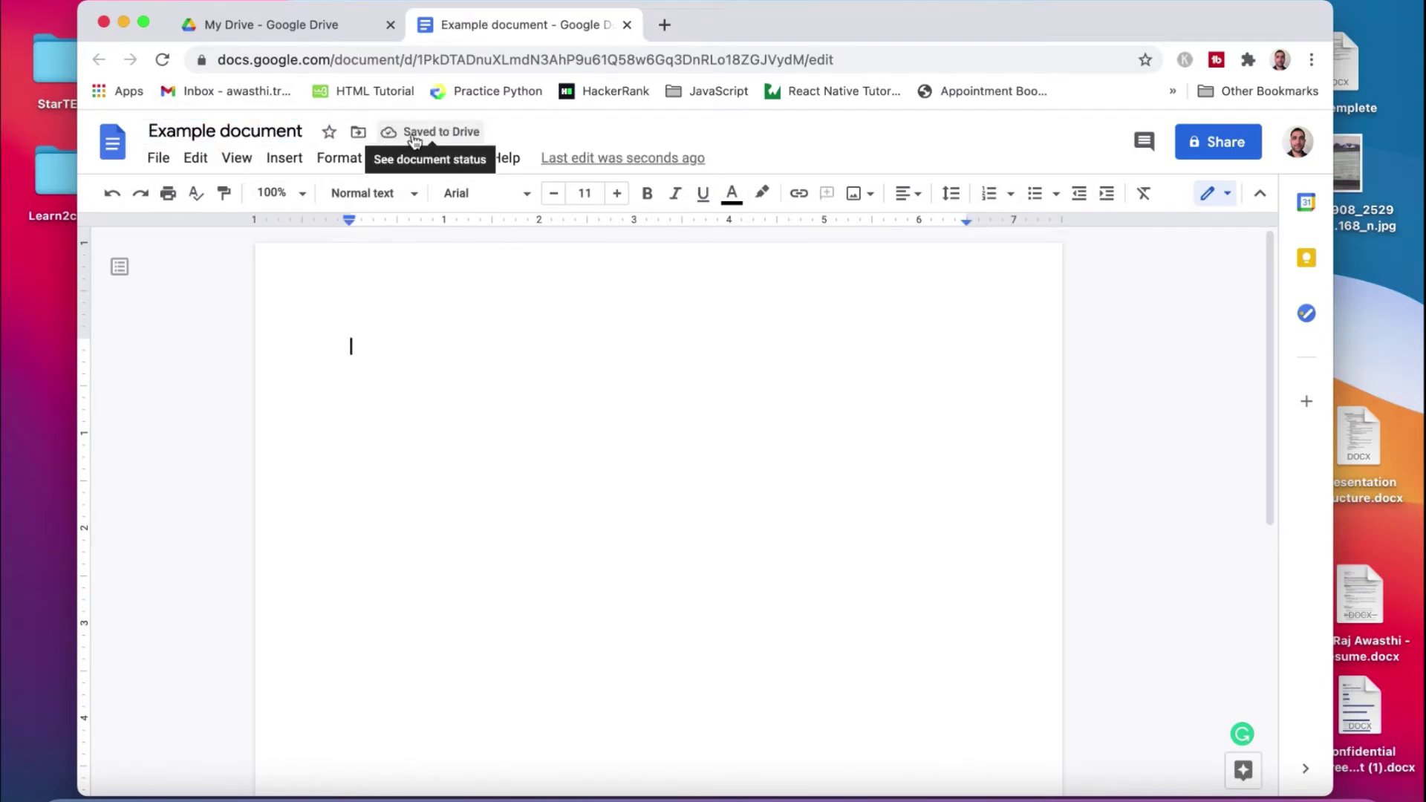
Write the text "This is an example document. I am making this to show how google docs work and how it can be useful to students and anyone.".
left_click(158, 158)
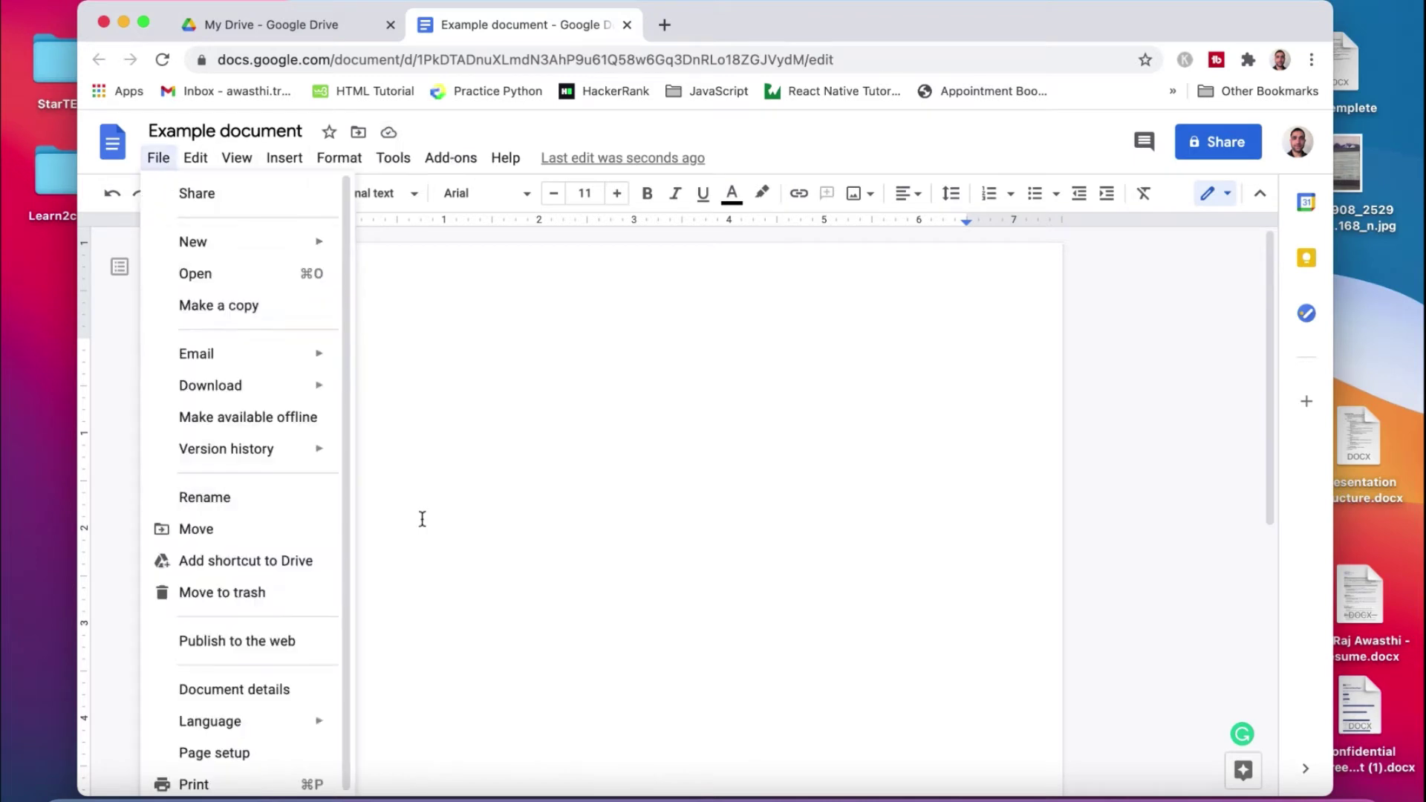
left_click(508, 383)
type("This is an examp")
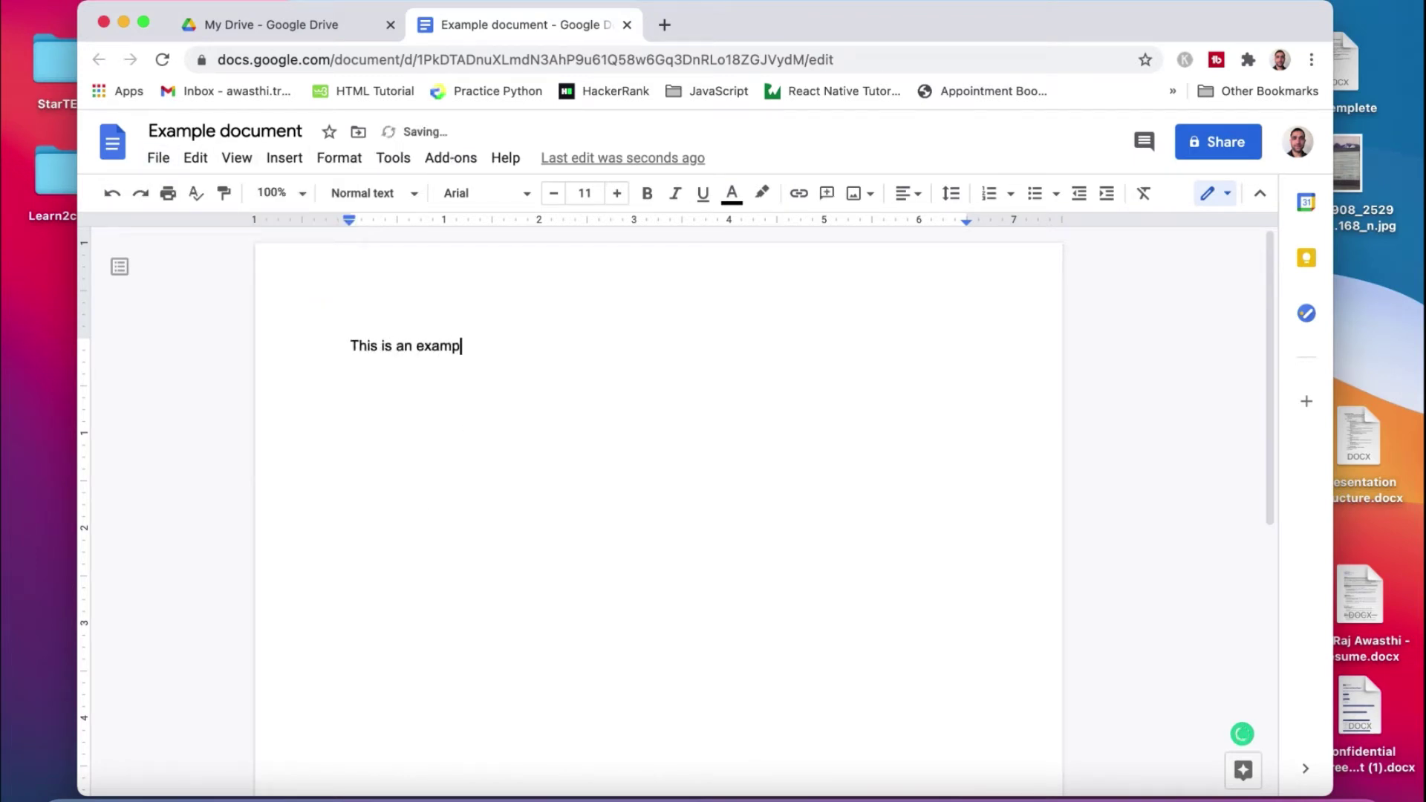
type("le document. I am making this to show how ")
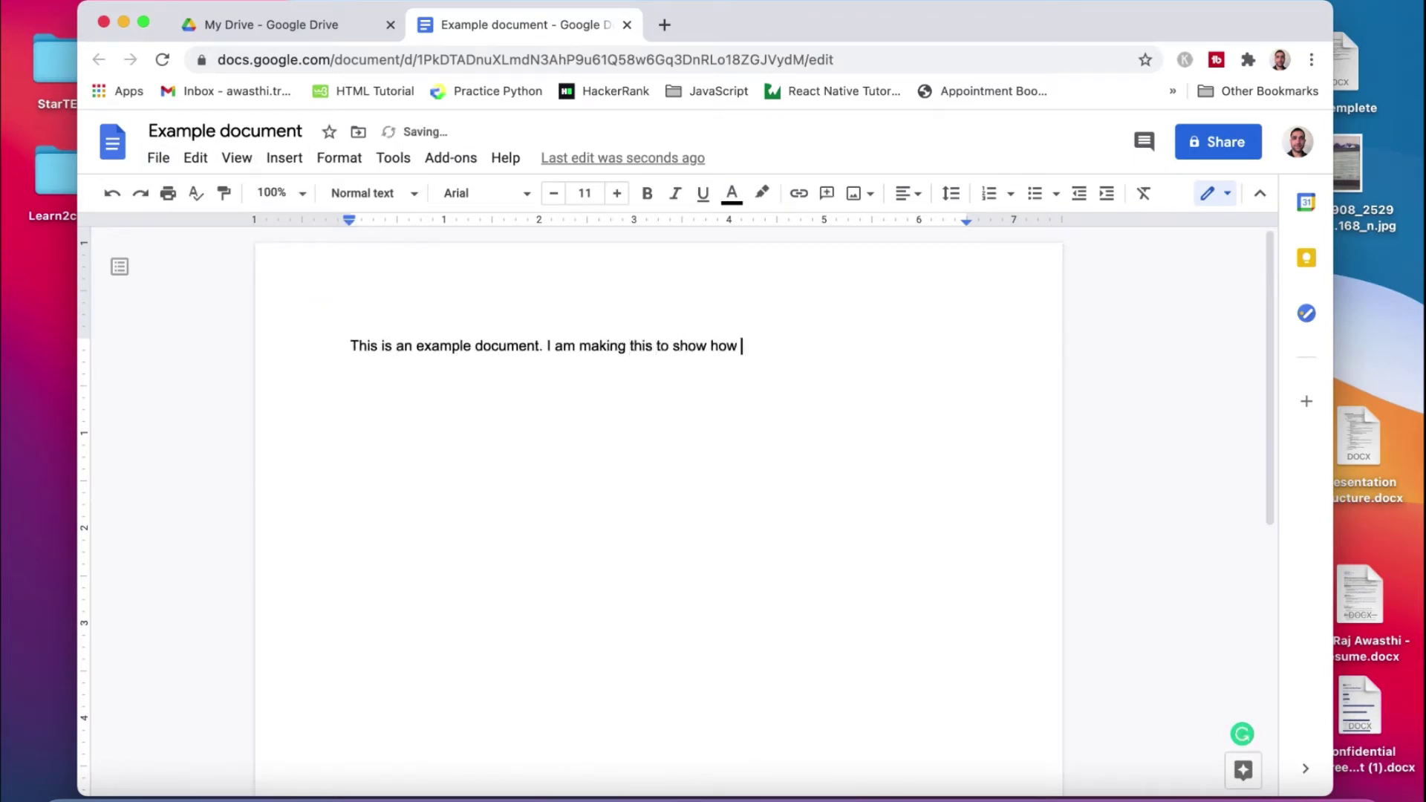
type("google docs work and how it can be useful")
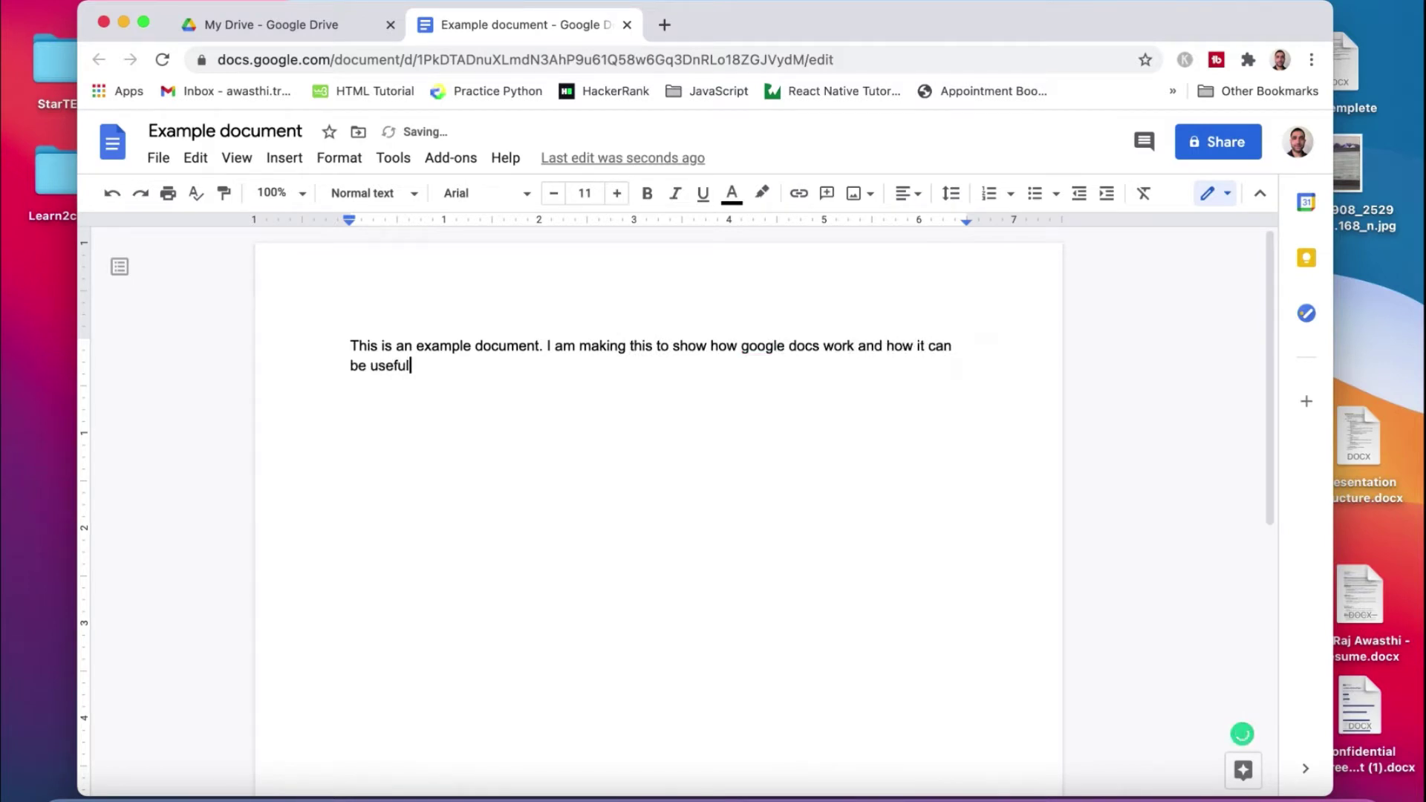
type(" to students and anyone .")
Add the line "Cheers !", a blank line, and the filler lines "Bhhbojehroutoajhgfiosmgils", "Sfdgjdflgm;sfg" and "Fhgjf;ogj;,sdg".
key("Return")
type("Cheers !")
key("Return")
key("Return")
type("bhhbojehroutoajhgfiosmgils")
key("Return")
type("sfdgjdflgm;sfg")
key("Return")
type("fhgjf;ogj;,sdg")
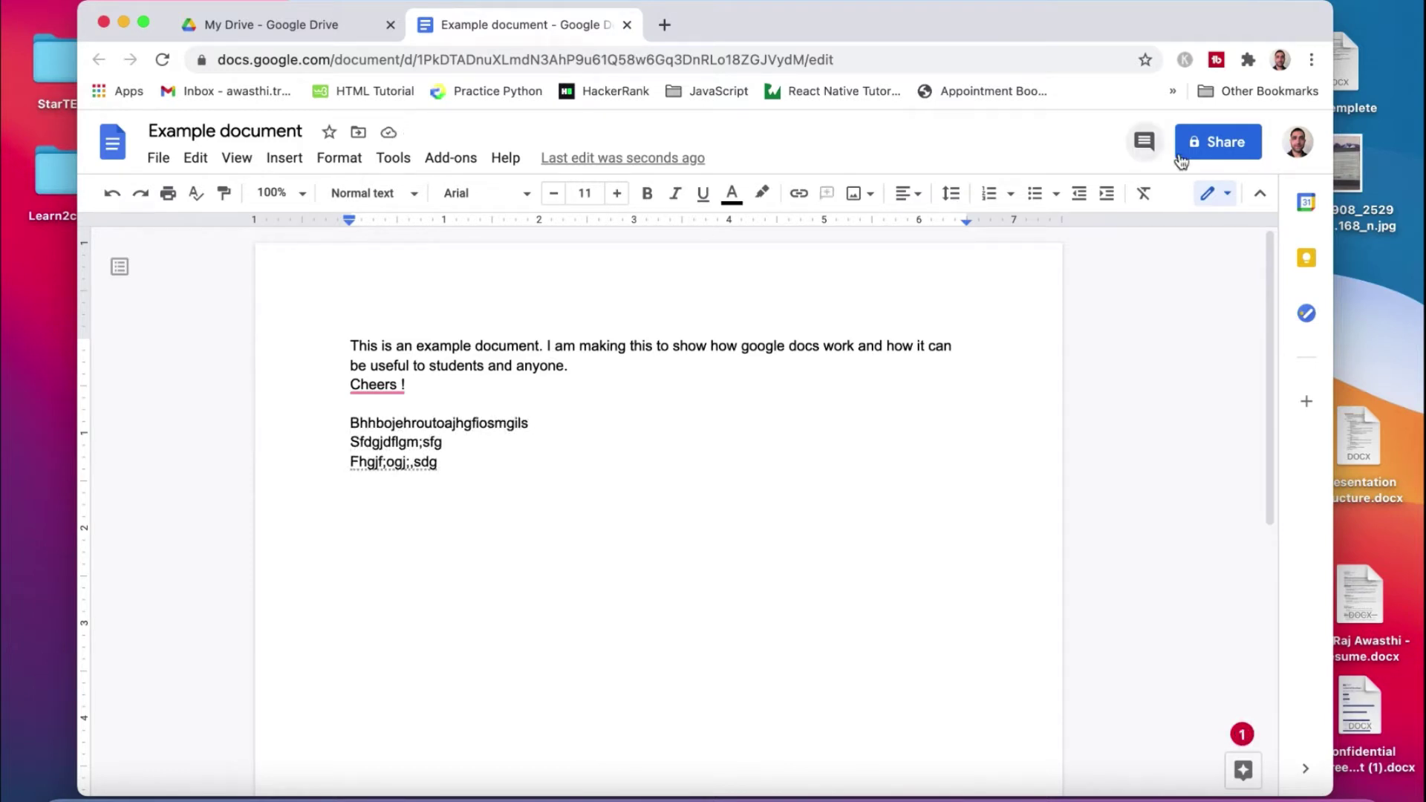
Open the document's sharing settings and dismiss the hint about link sharing options.
left_click(1211, 141)
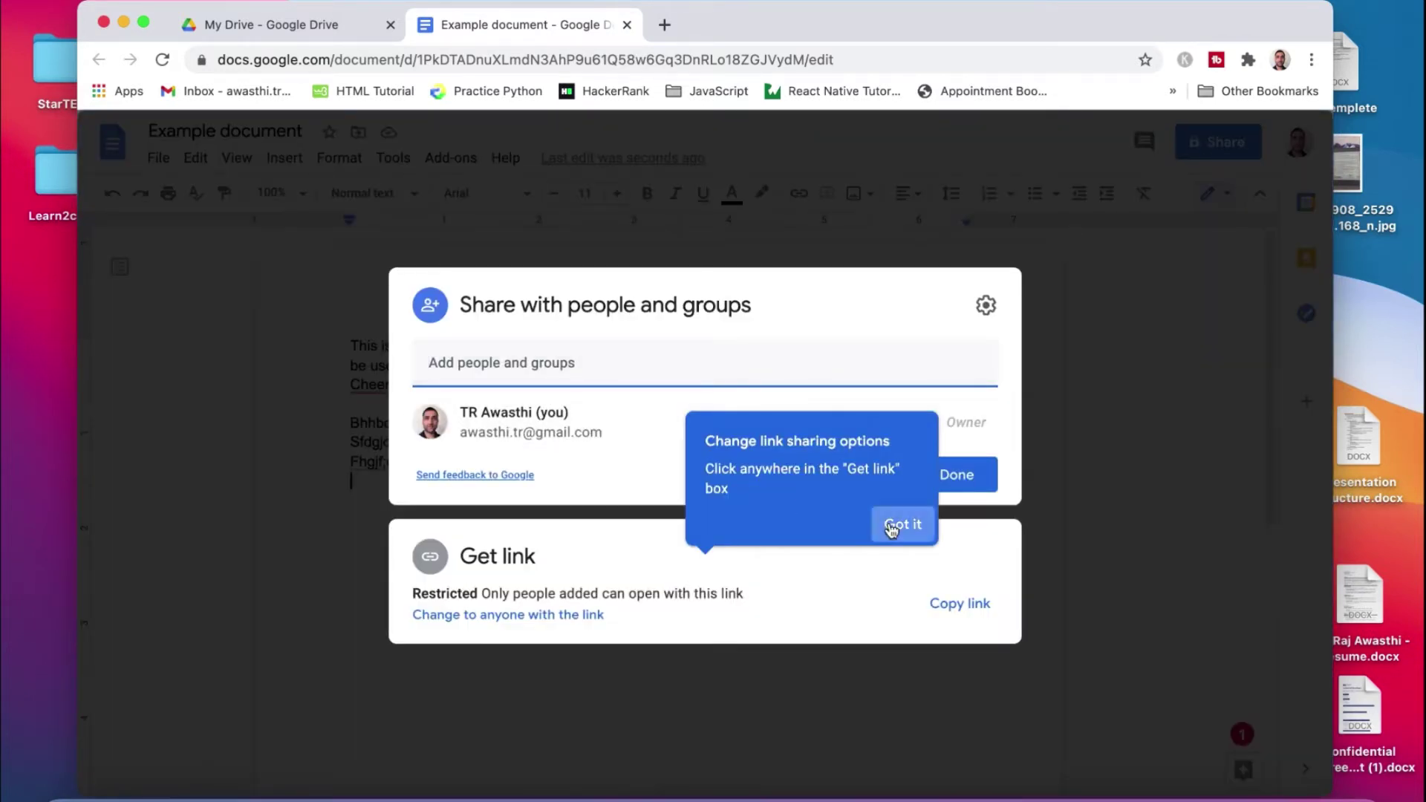
left_click(891, 527)
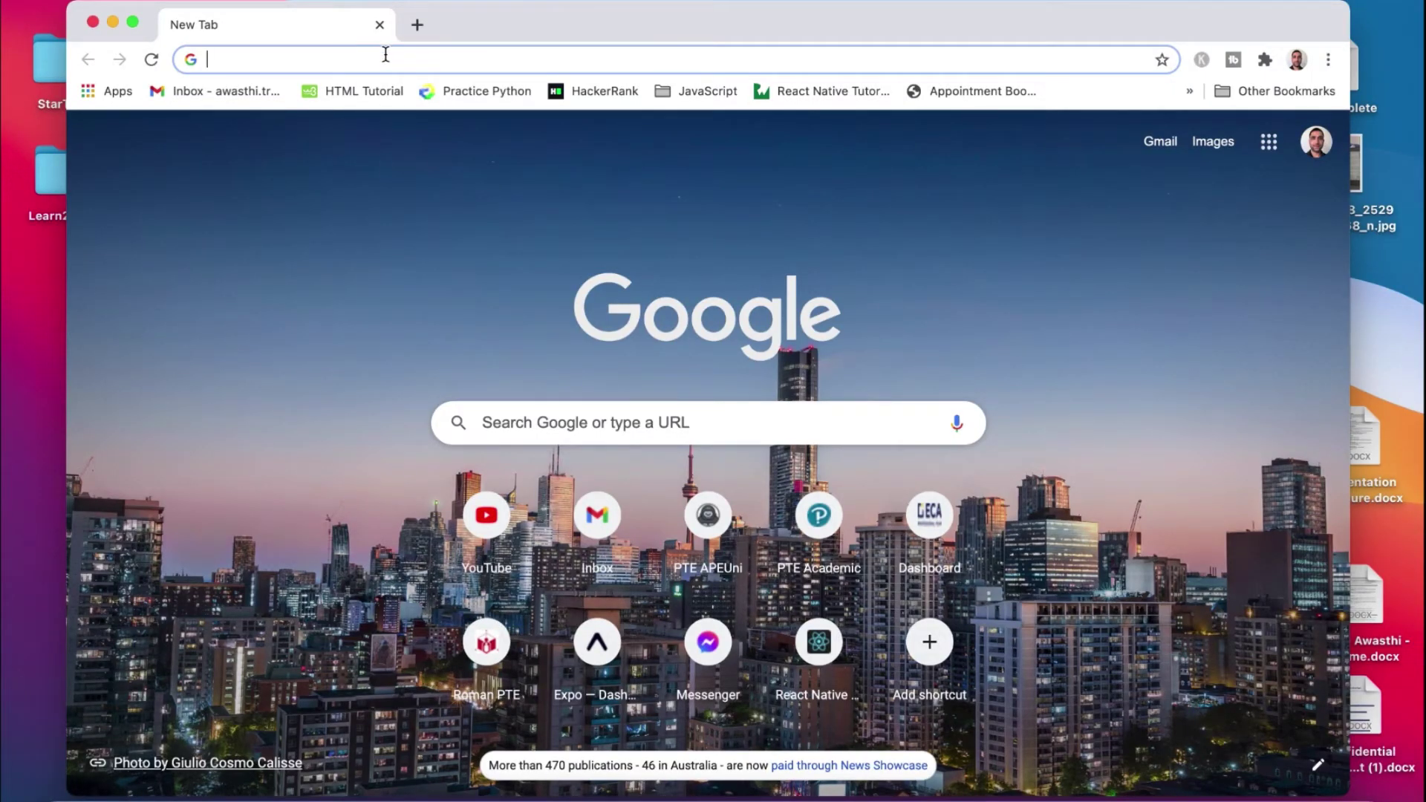
Search the web for "google drive" and open the Google Drive sign-in result.
type("google d")
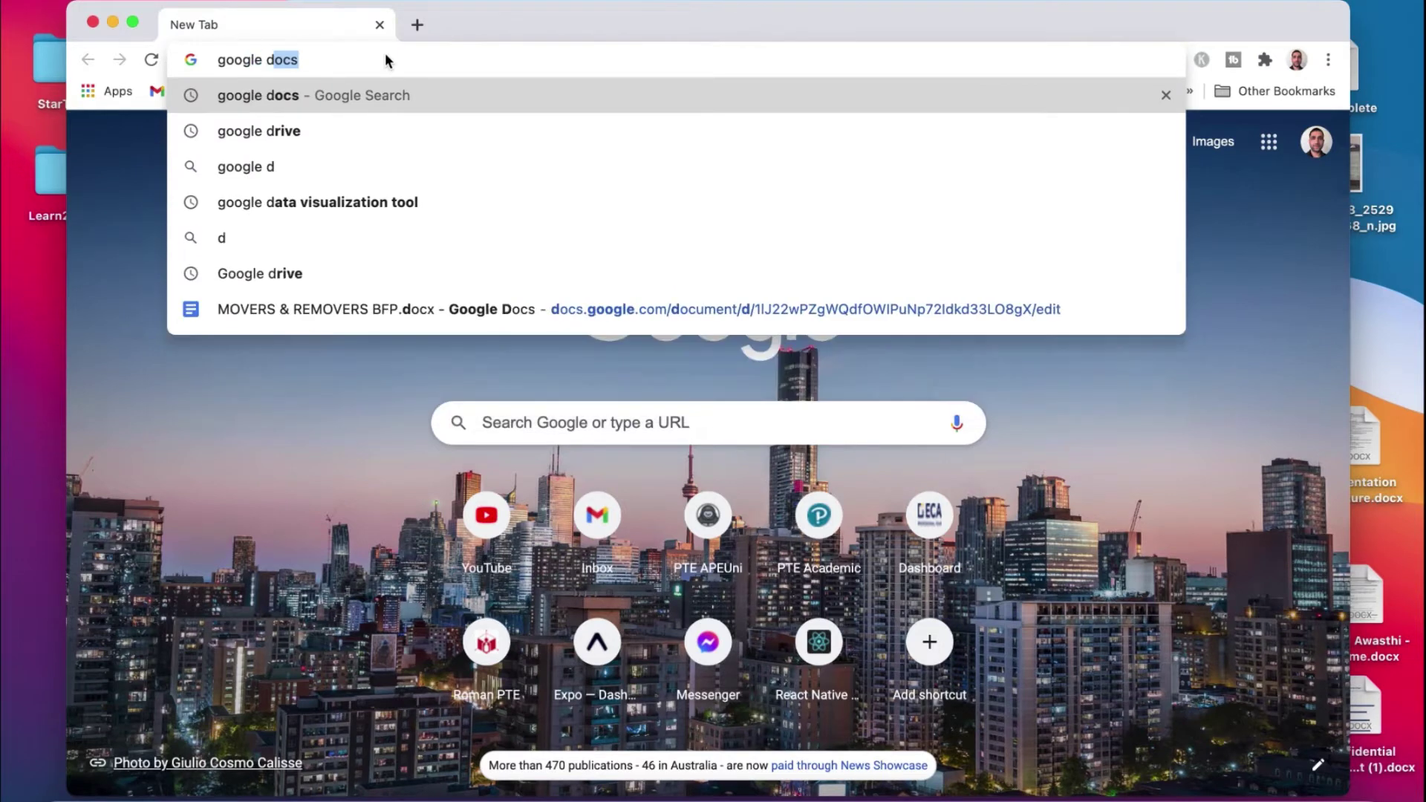
type("riv")
key("Return")
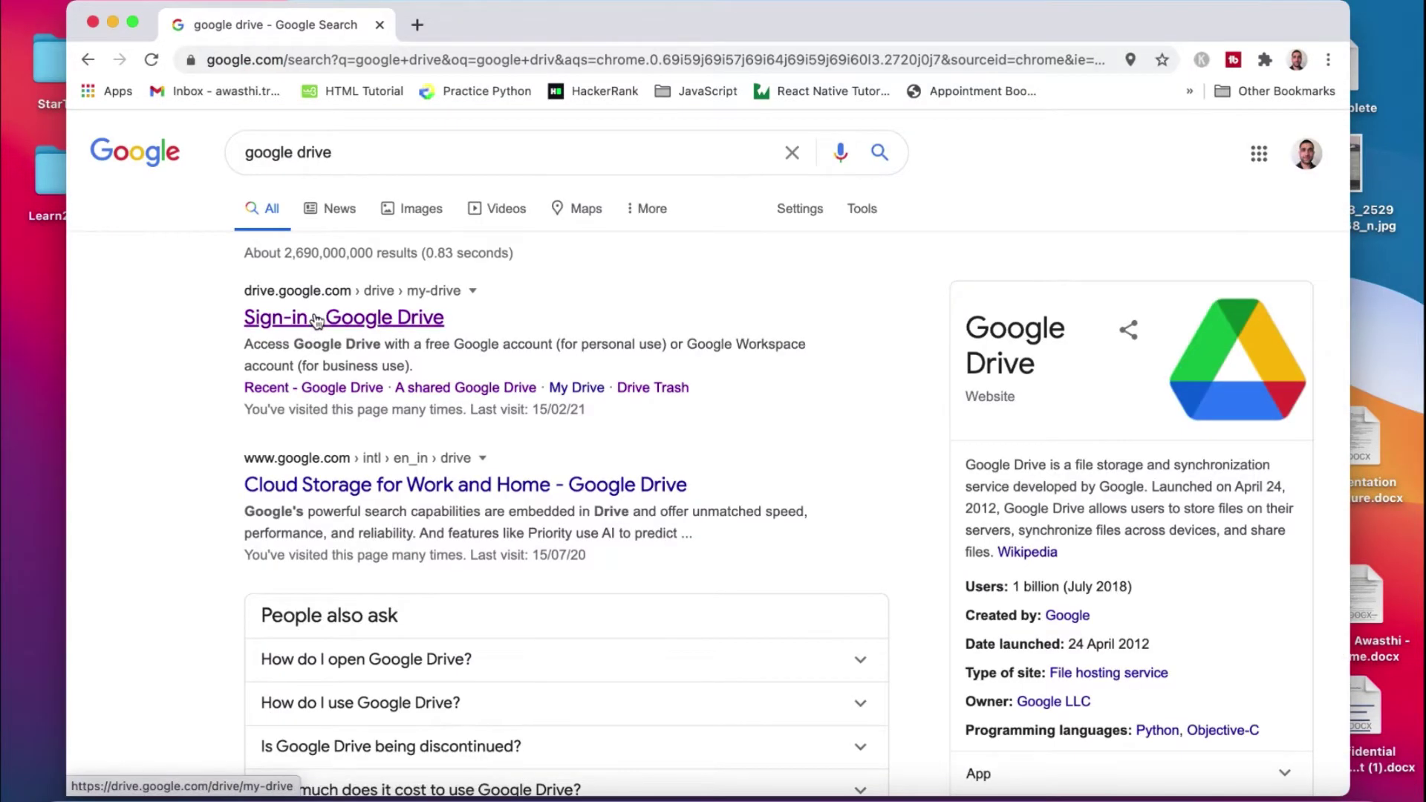
left_click(316, 319)
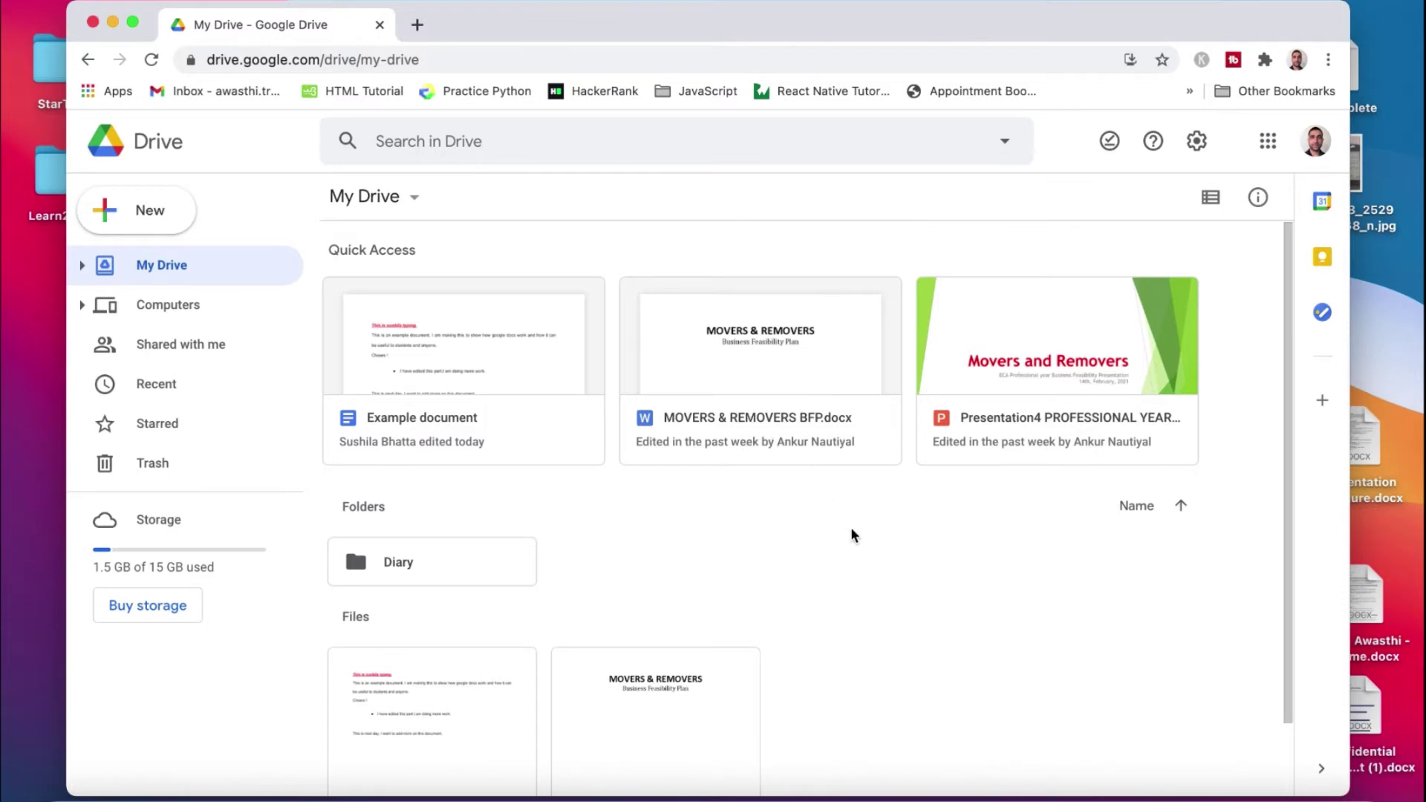
Create a blank Google Docs document from My Drive and close it.
scroll(851, 533, "down", 1)
scroll(851, 533, "up", 1)
left_click(144, 219)
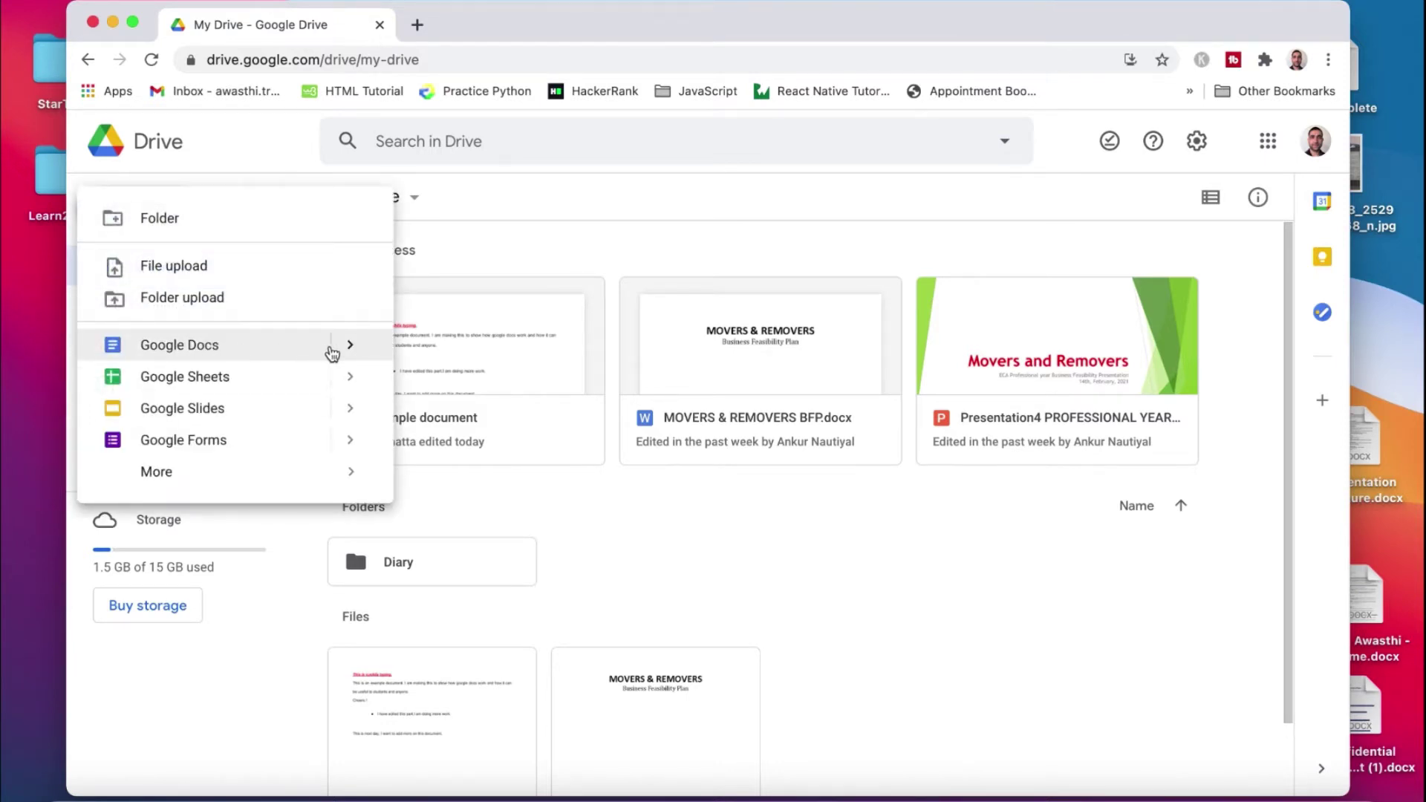
mouse_move(351, 353)
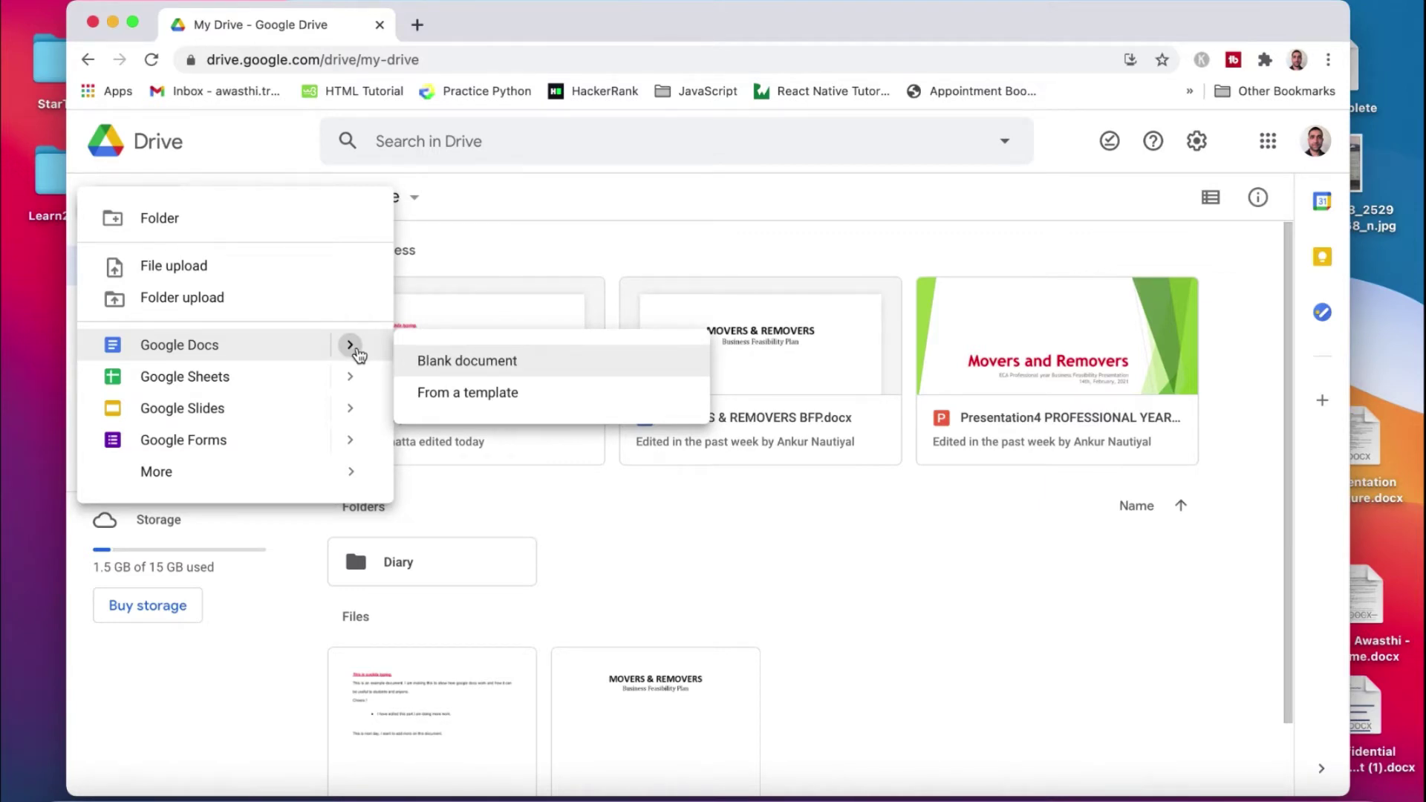
left_click(429, 362)
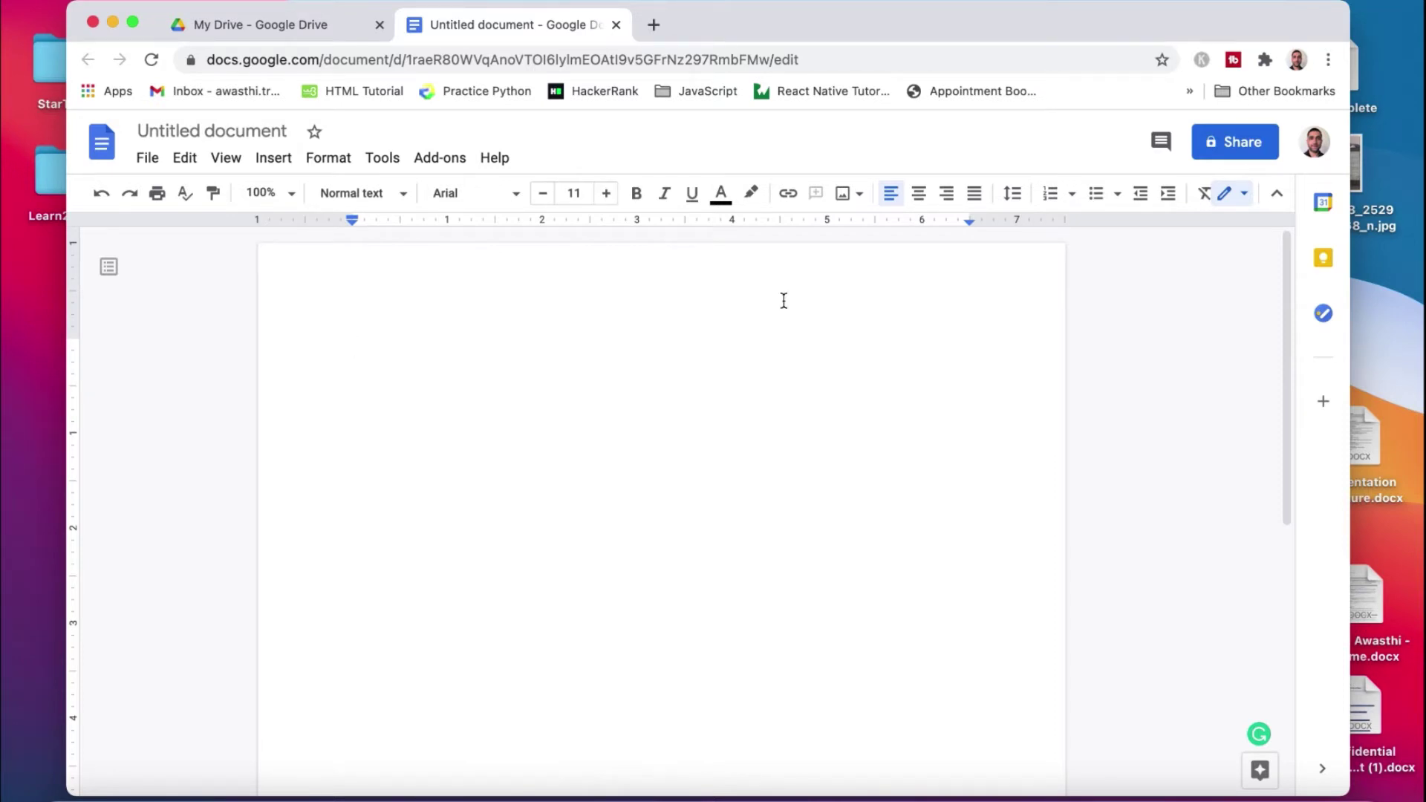
left_click(616, 26)
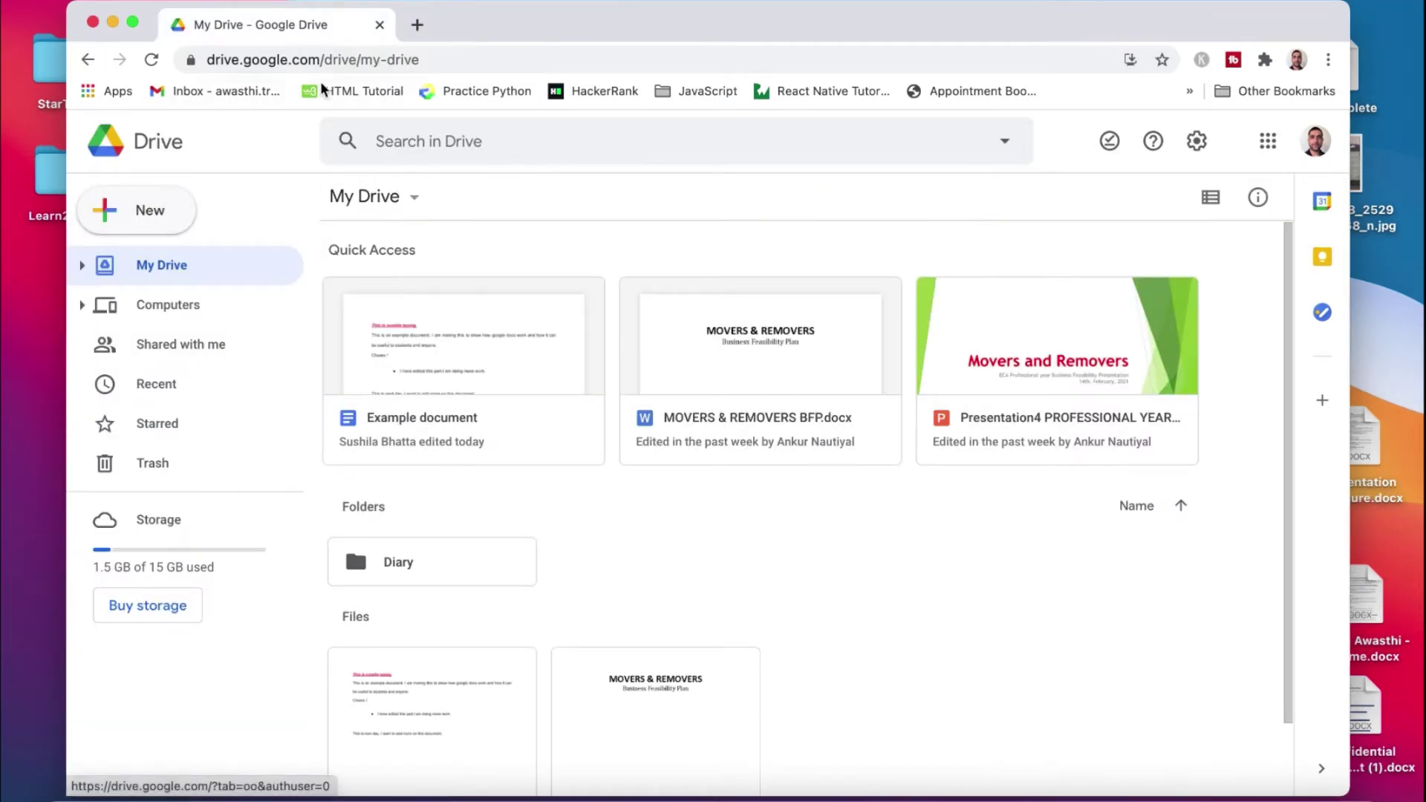
Open the Gmail inbox and go from there to Google Drive through the Google apps.
left_click(231, 92)
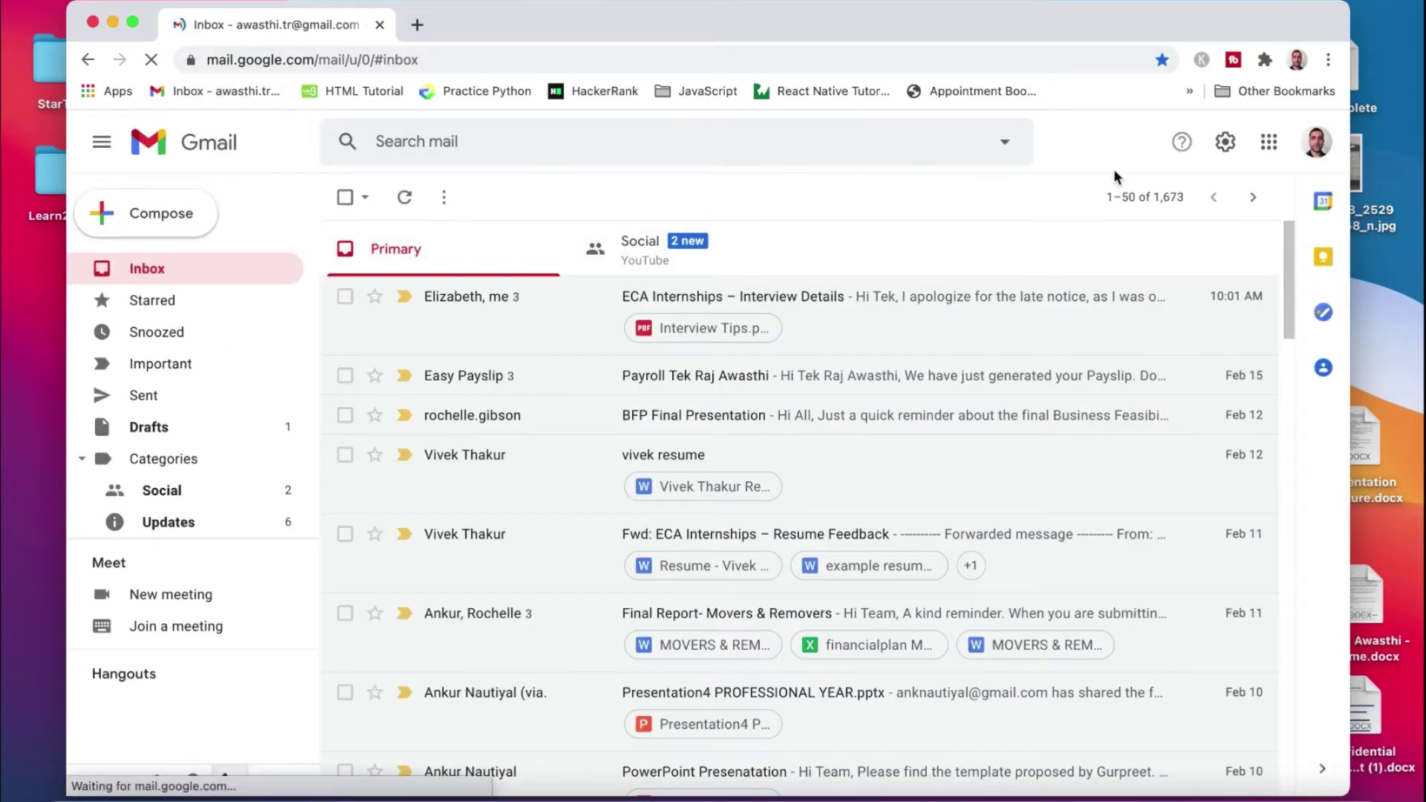
left_click(1269, 145)
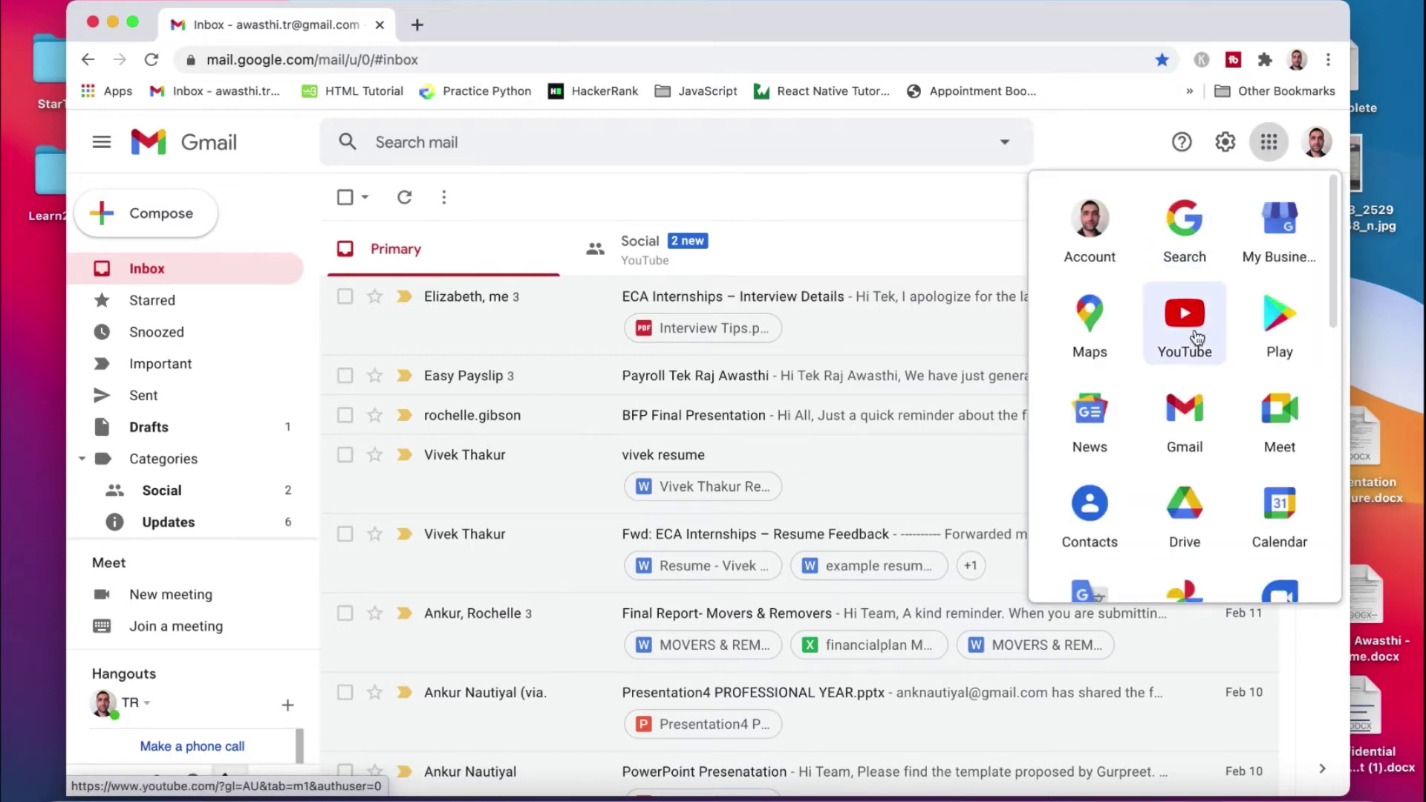
left_click(1183, 509)
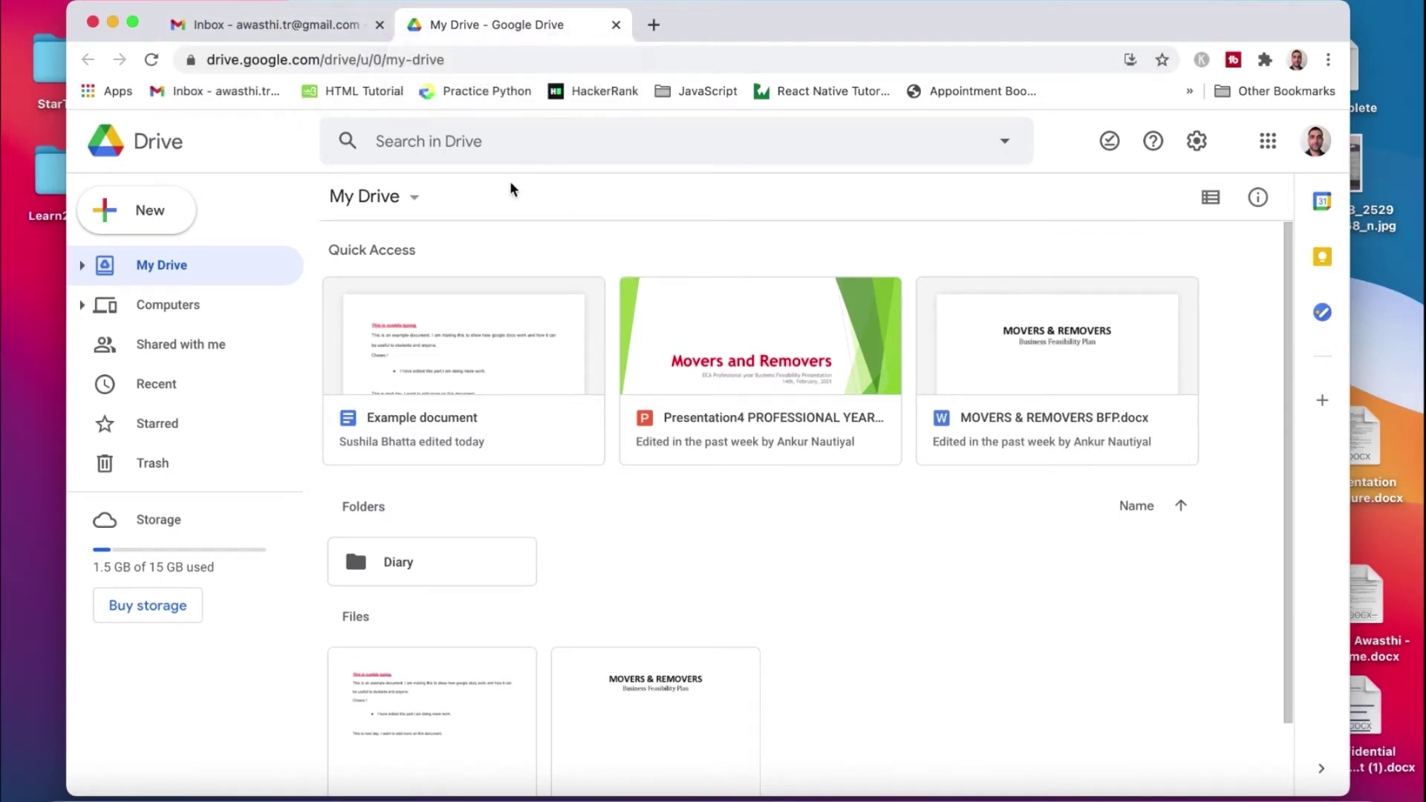
Create a new blank Google Docs document in My Drive.
left_click(165, 217)
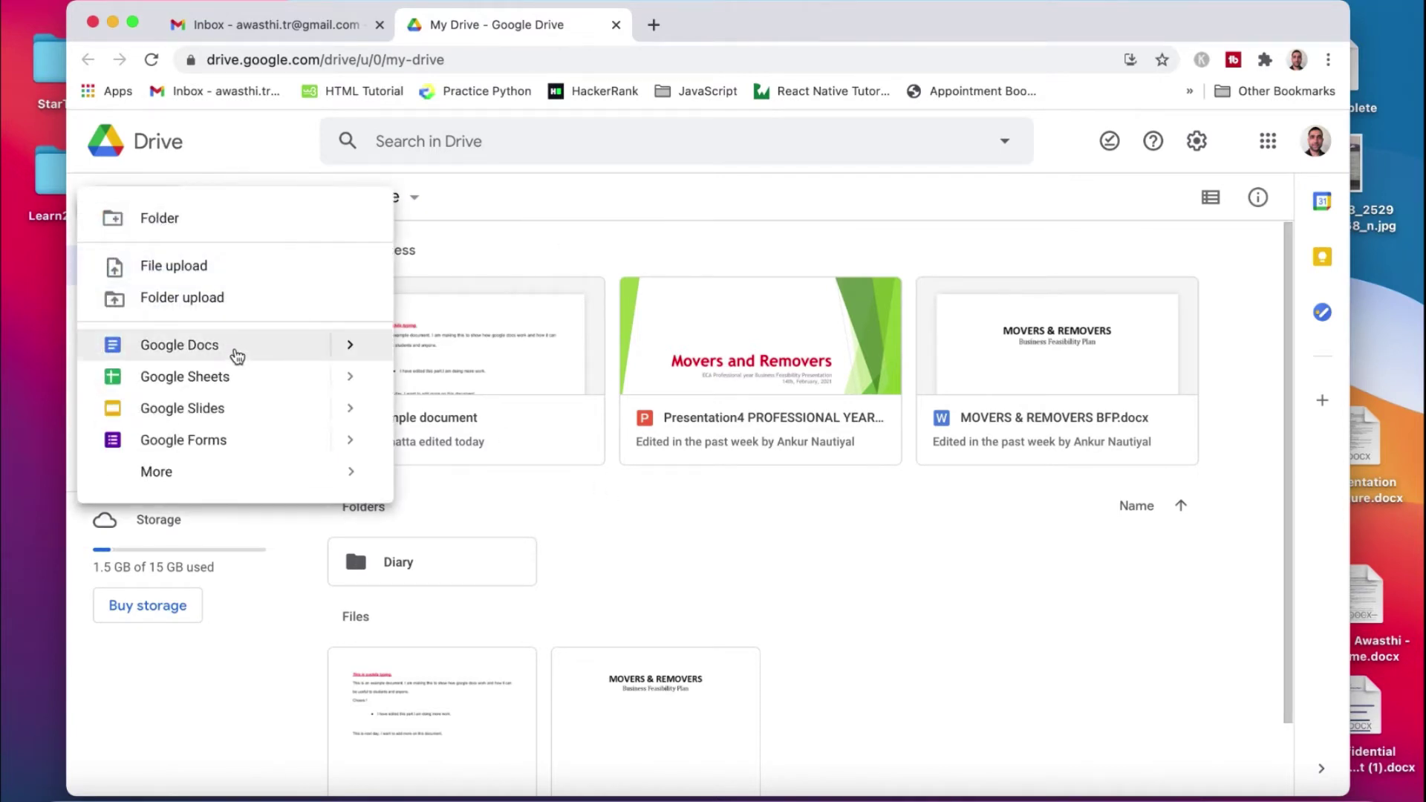
mouse_move(352, 355)
left_click(468, 362)
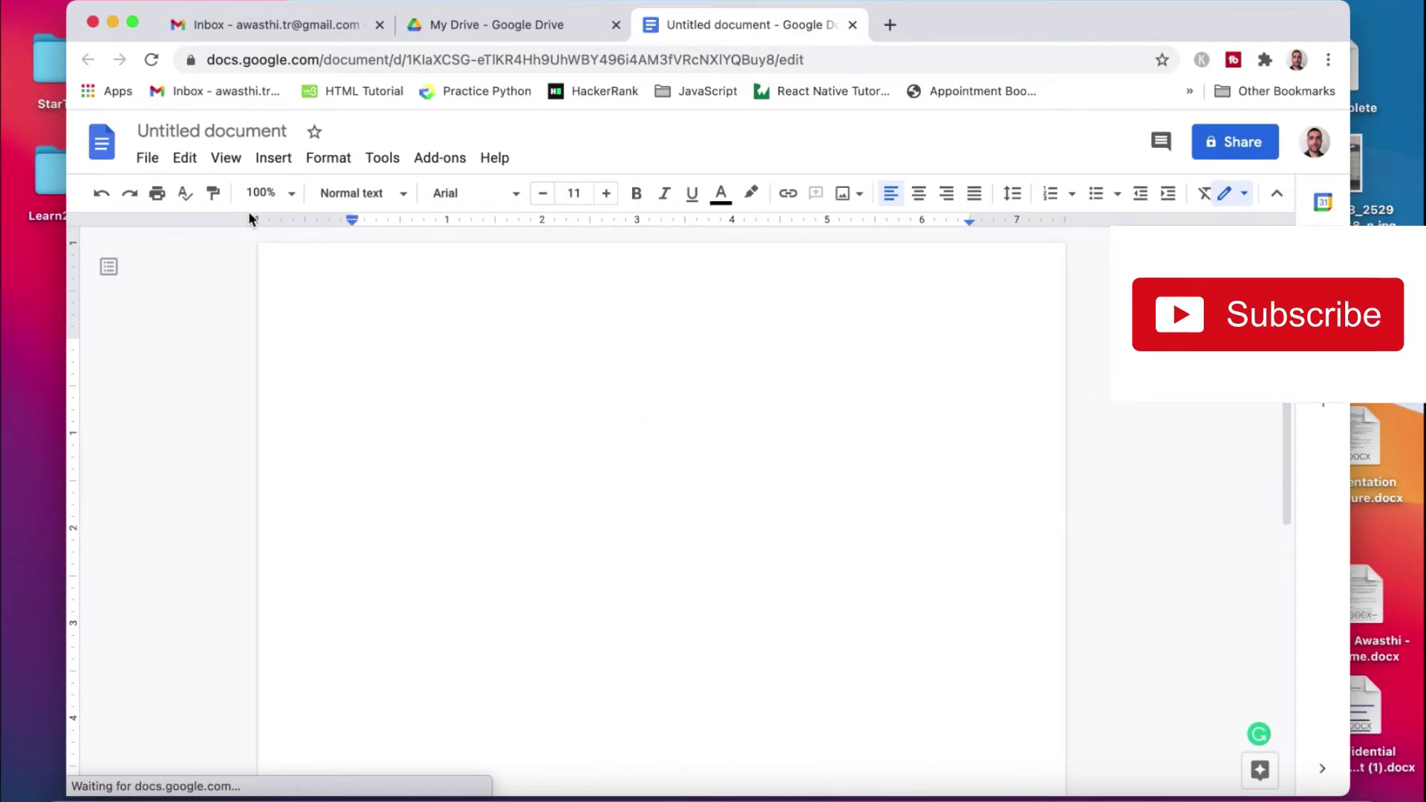
Name the new blank document "Example document".
left_click(239, 131)
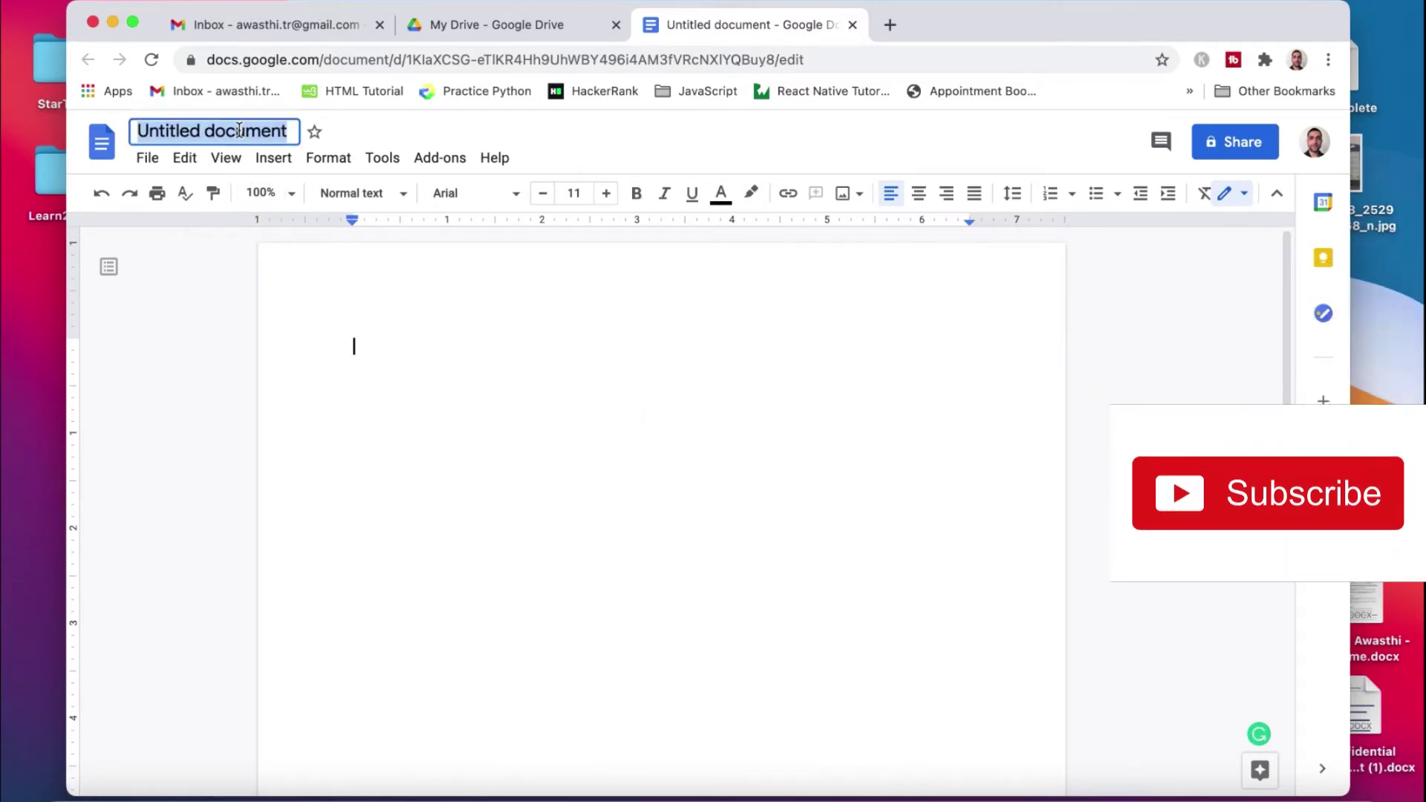
type("Ex")
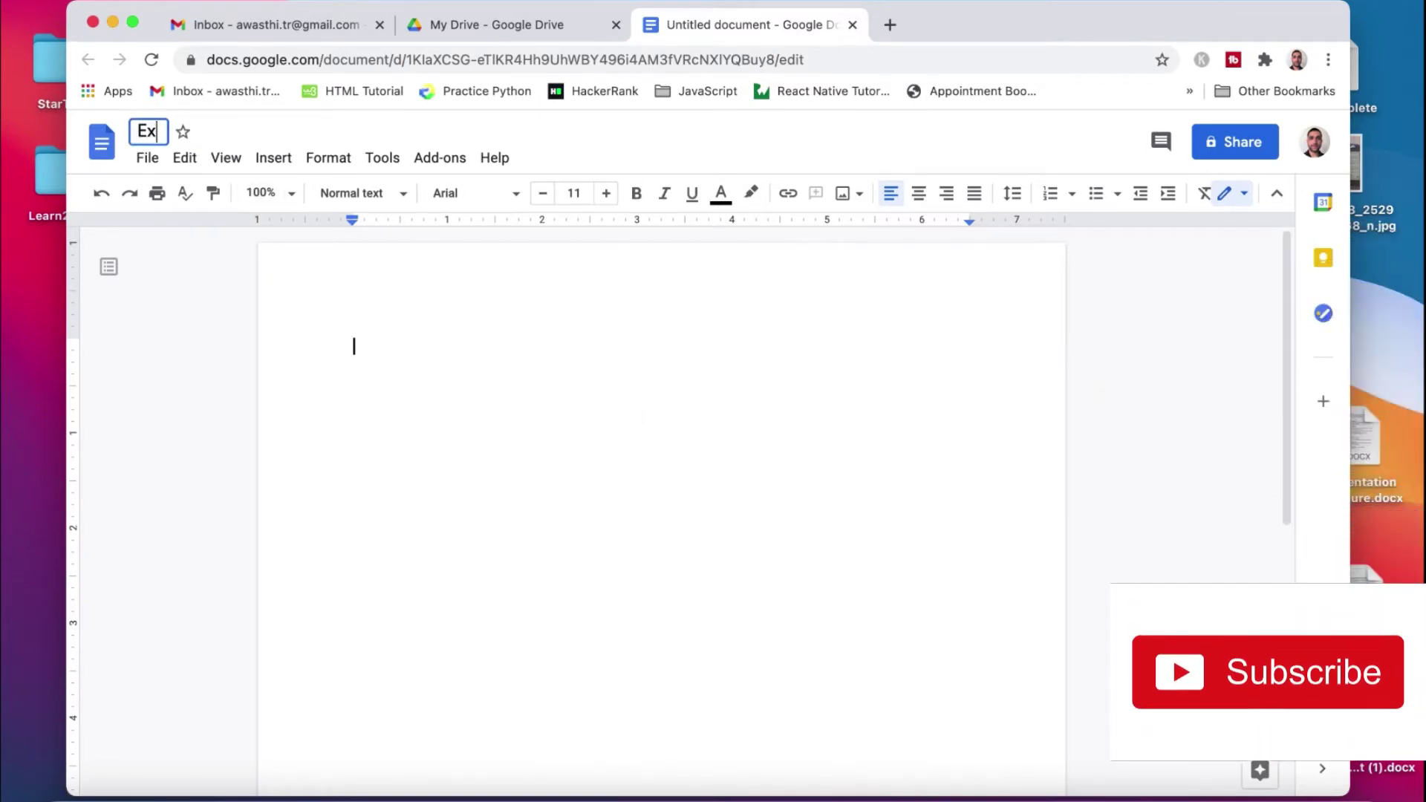
type("ample document")
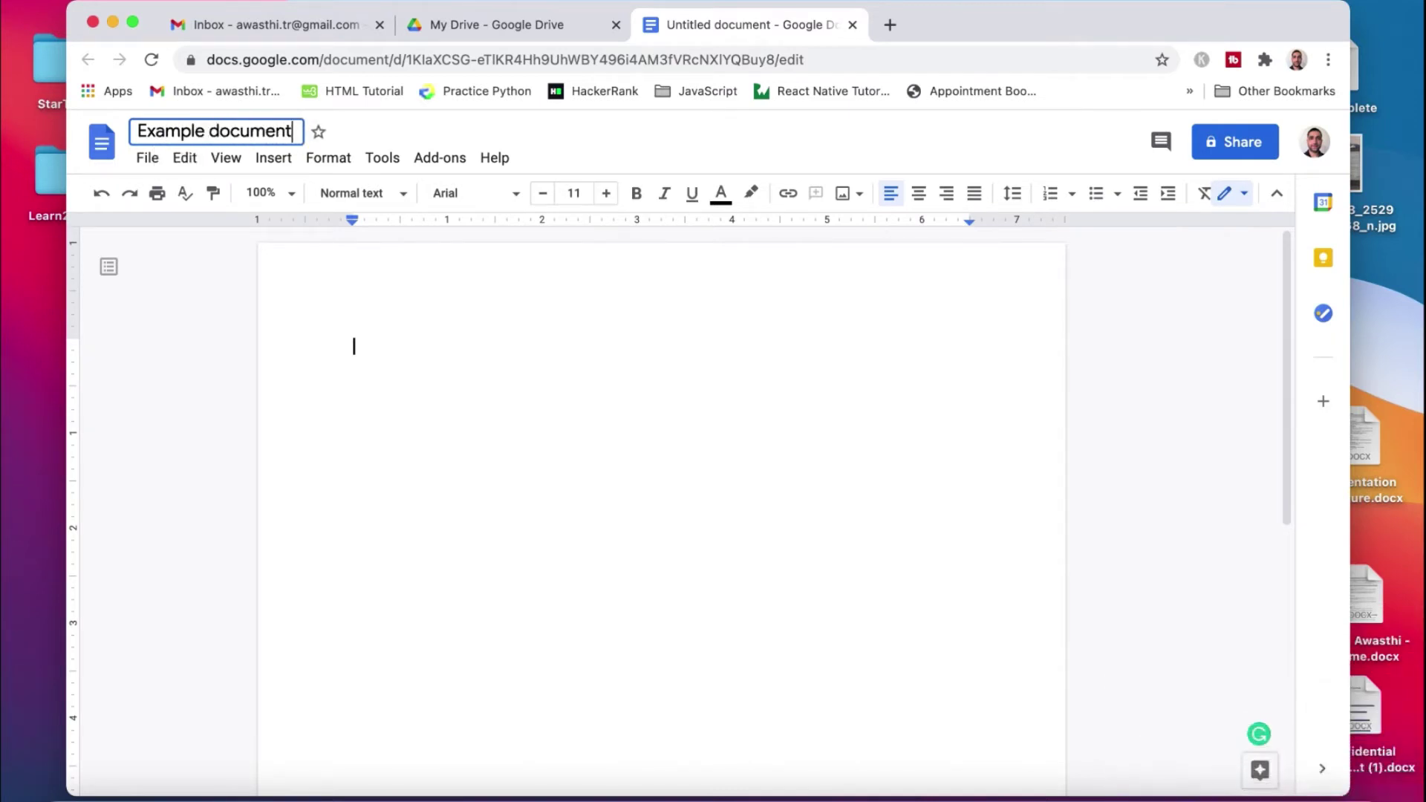
key("Return")
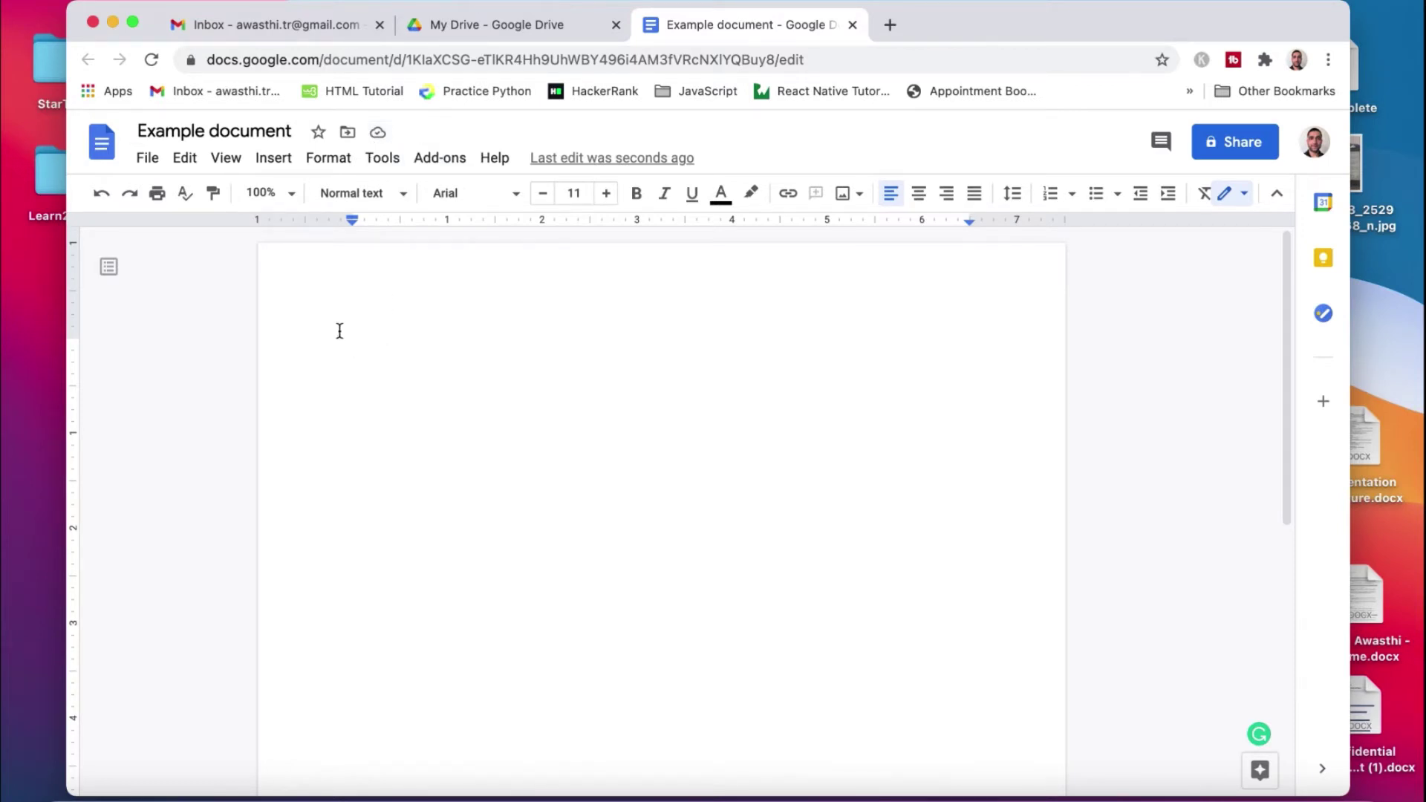
Enter three filler lines in the document body: "Kdsjfashdjfkja. Zjdhflkshflhjsfoalskf;", "Hdsjkfjsdklhks jkdshflkhdal" and "Kdjflksdj fk dj;jsd".
left_click(149, 160)
left_click(417, 412)
type("Kdsjfashdjfkja. zjdhflk")
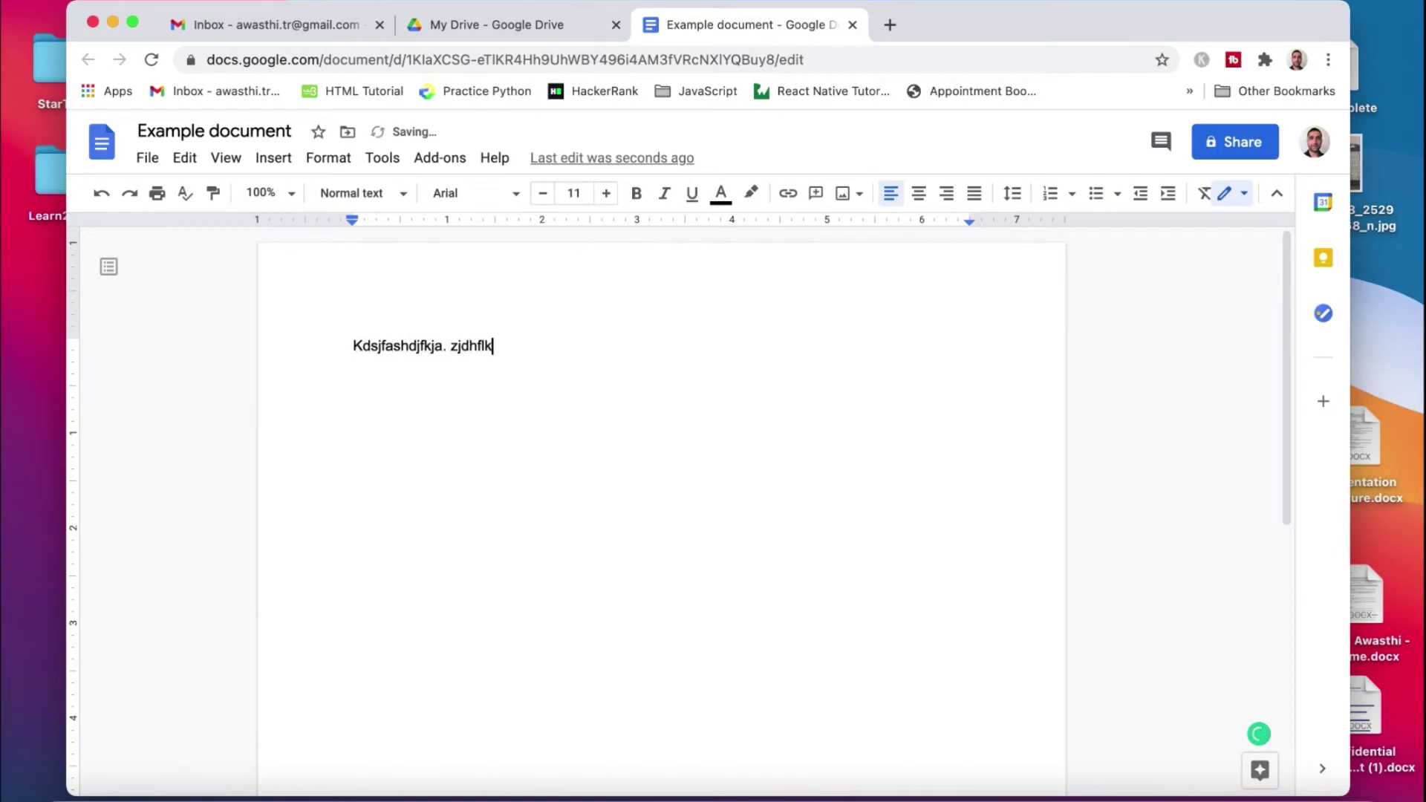
type("shflhjsfoalskf;")
key("Return")
type("kfjsdklhks jkdshflkhdal")
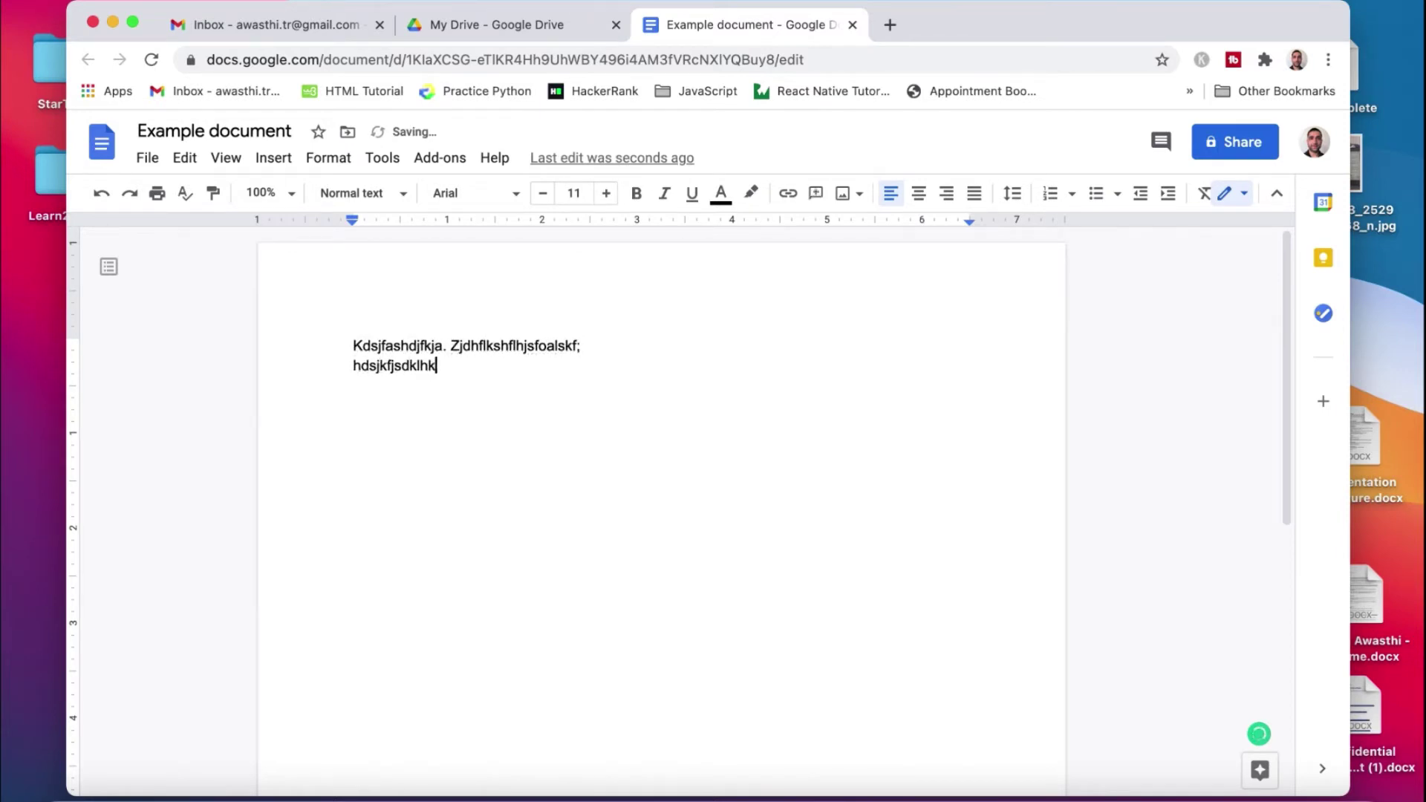
key("Return")
type("kdjflks")
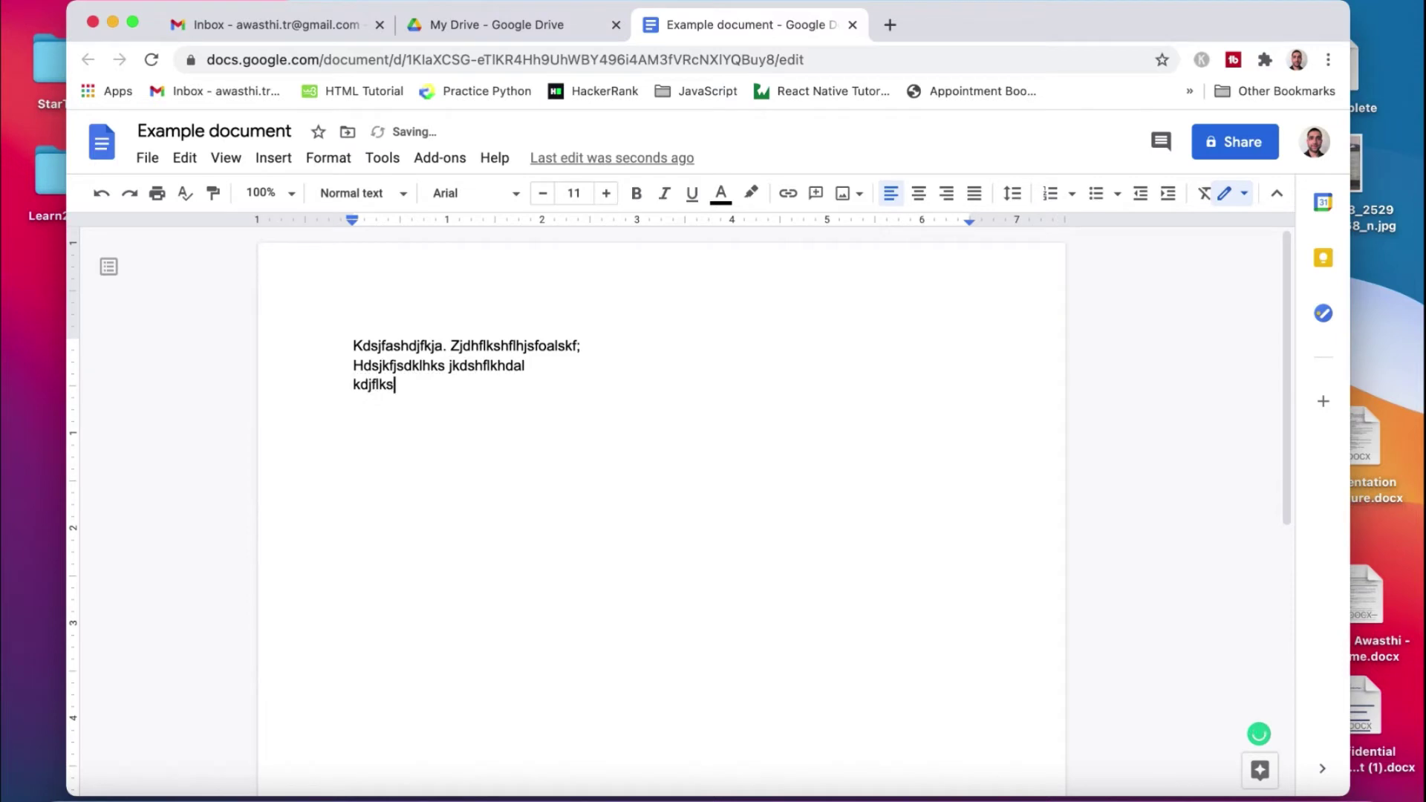
type("dj fk dj;jsd")
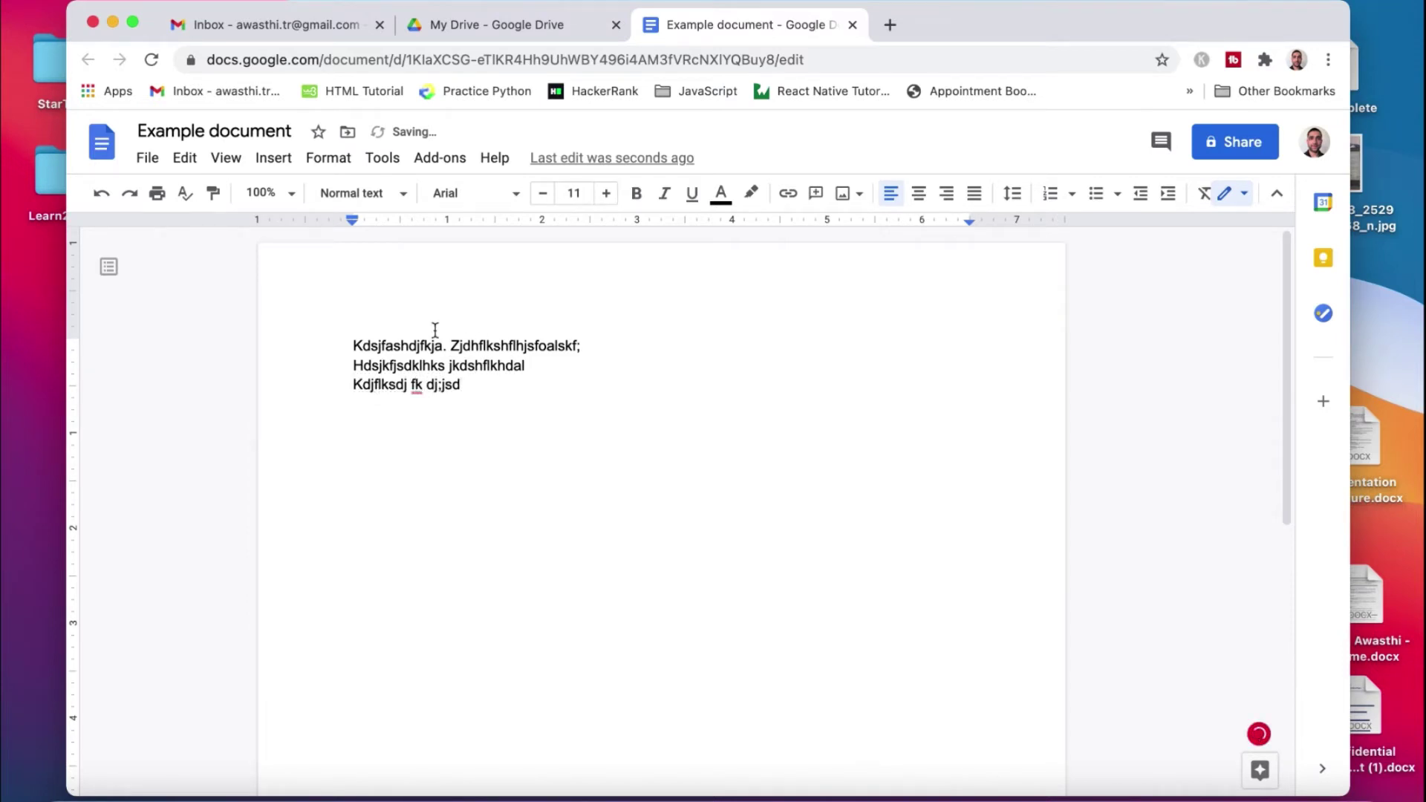
Change the font of all three lines of text to Impact.
left_click_drag(354, 343, 469, 386)
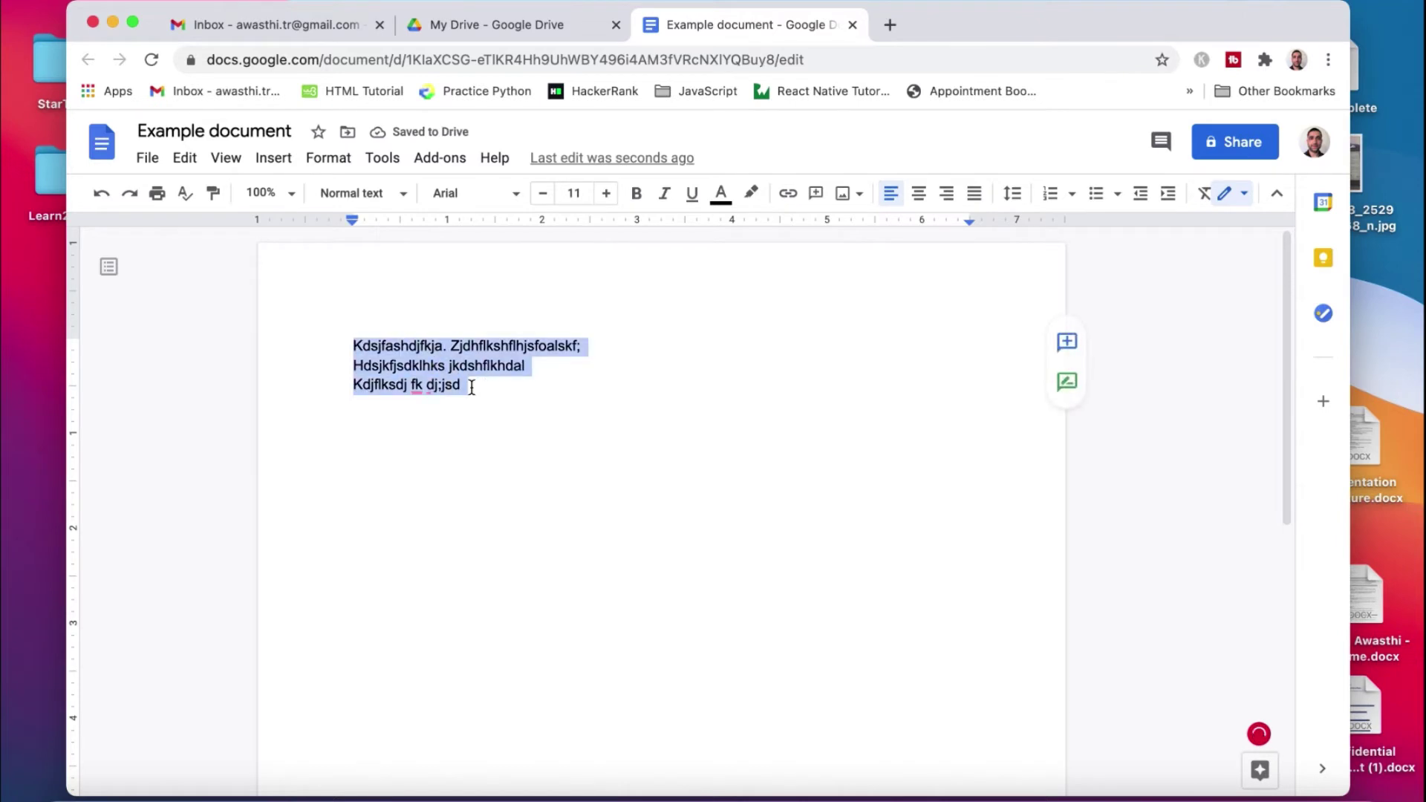
left_click(487, 193)
left_click(488, 524)
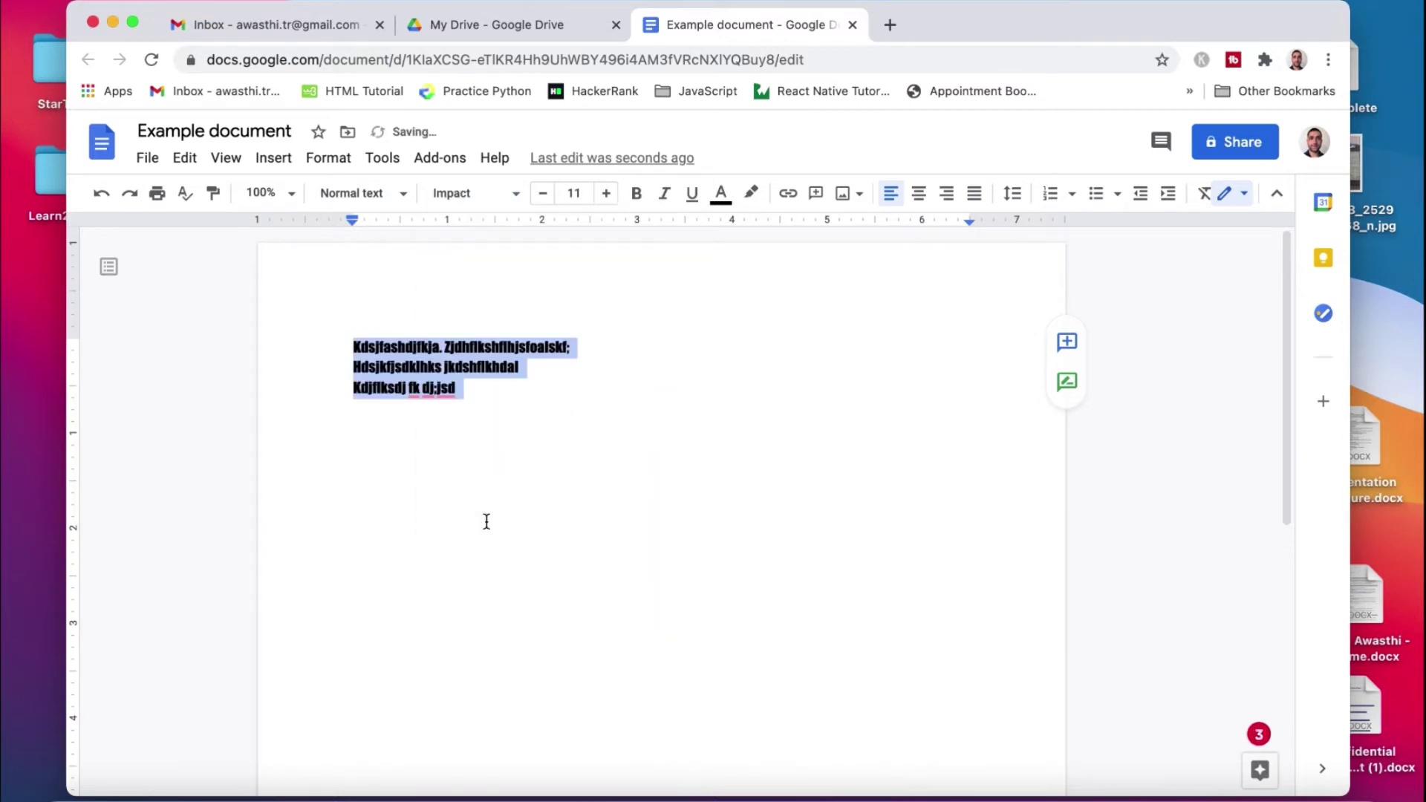
left_click(559, 402)
left_click(607, 193)
left_click(608, 193)
left_click(607, 193)
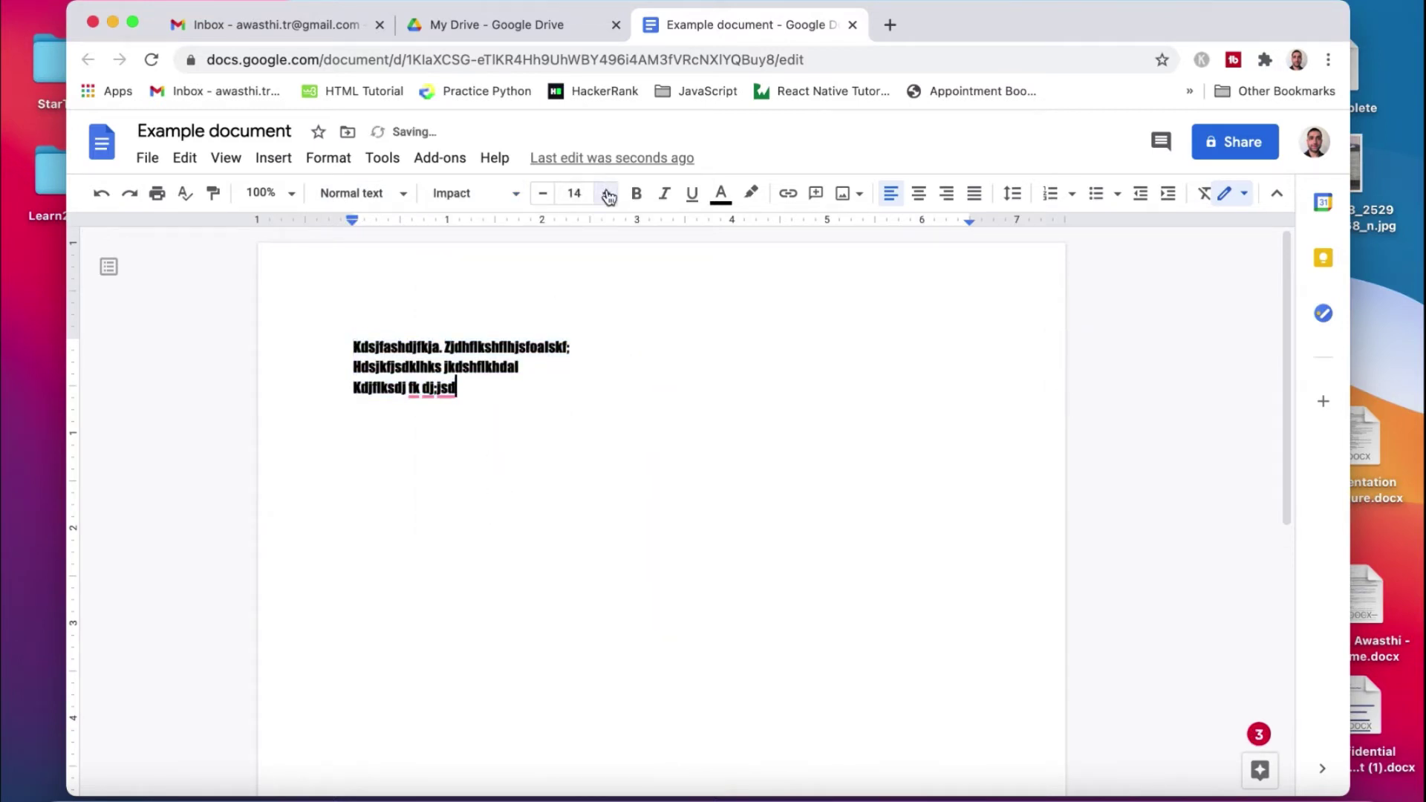
Increase the font size of the first line and the second line up to "jkdshflk" by five points.
left_click_drag(491, 369, 340, 354)
left_click(606, 193)
left_click(606, 193)
left_click(606, 193)
left_click(606, 194)
left_click(606, 193)
left_click(610, 396)
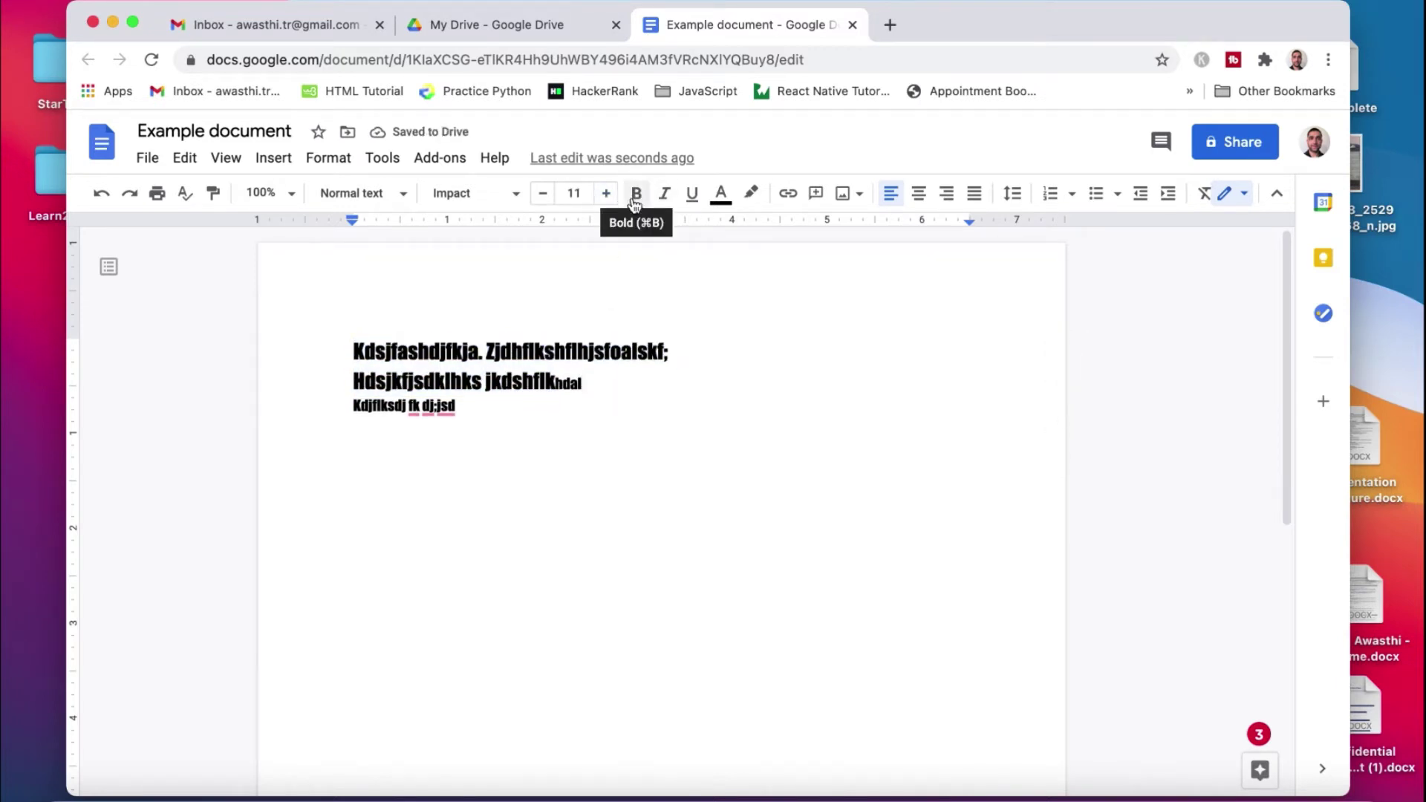
Apply bold, italic and underline formatting to all three lines of text.
left_click_drag(353, 343, 462, 413)
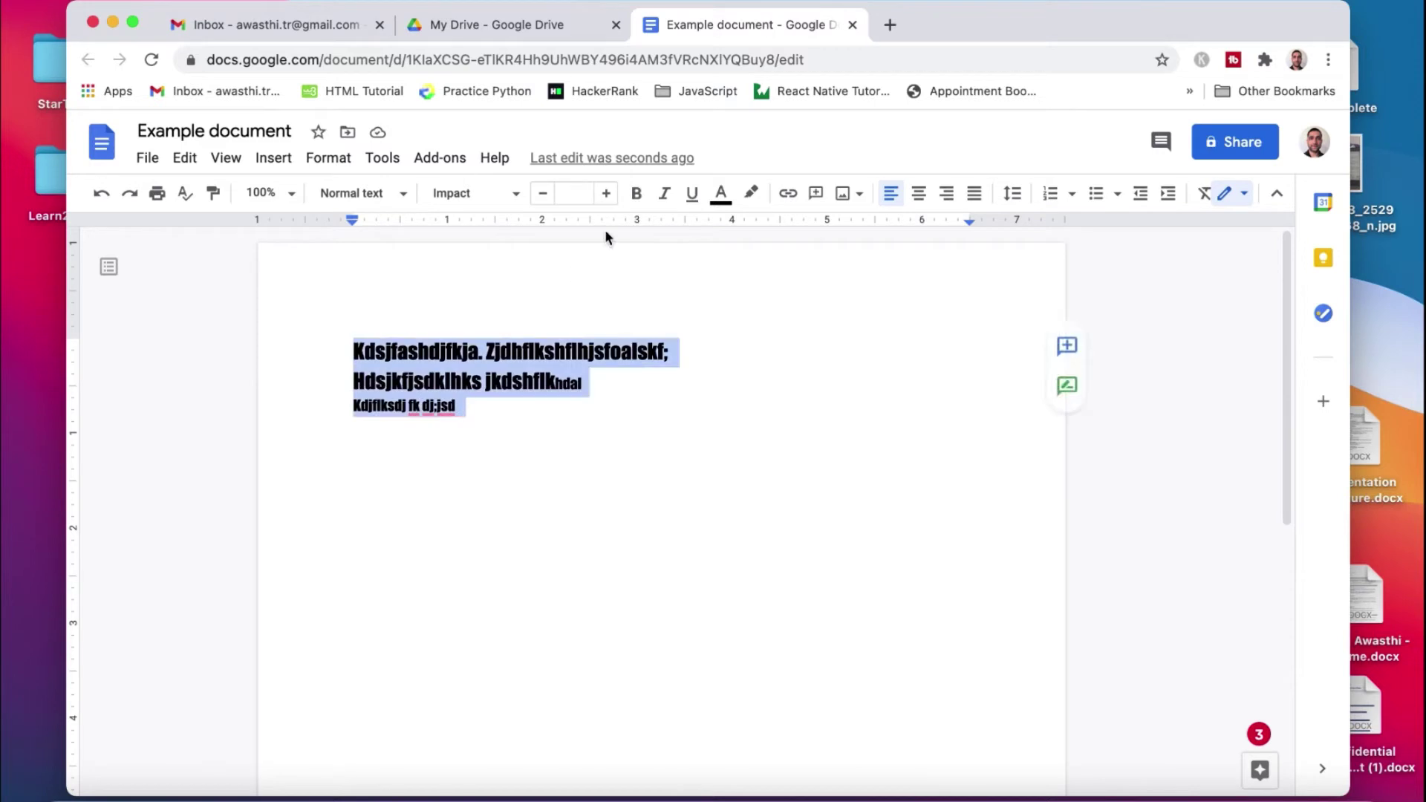
left_click(666, 195)
left_click(711, 197)
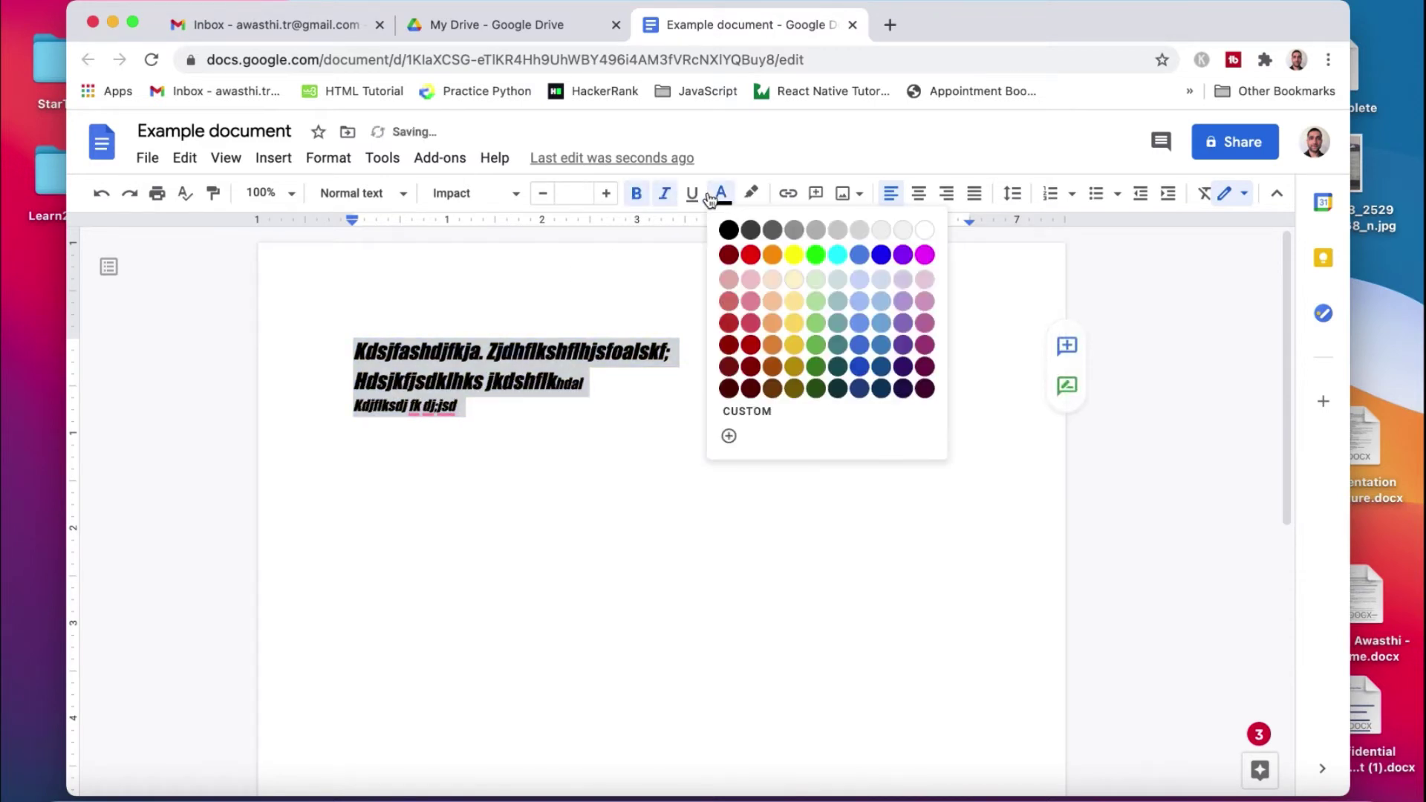
left_click(691, 194)
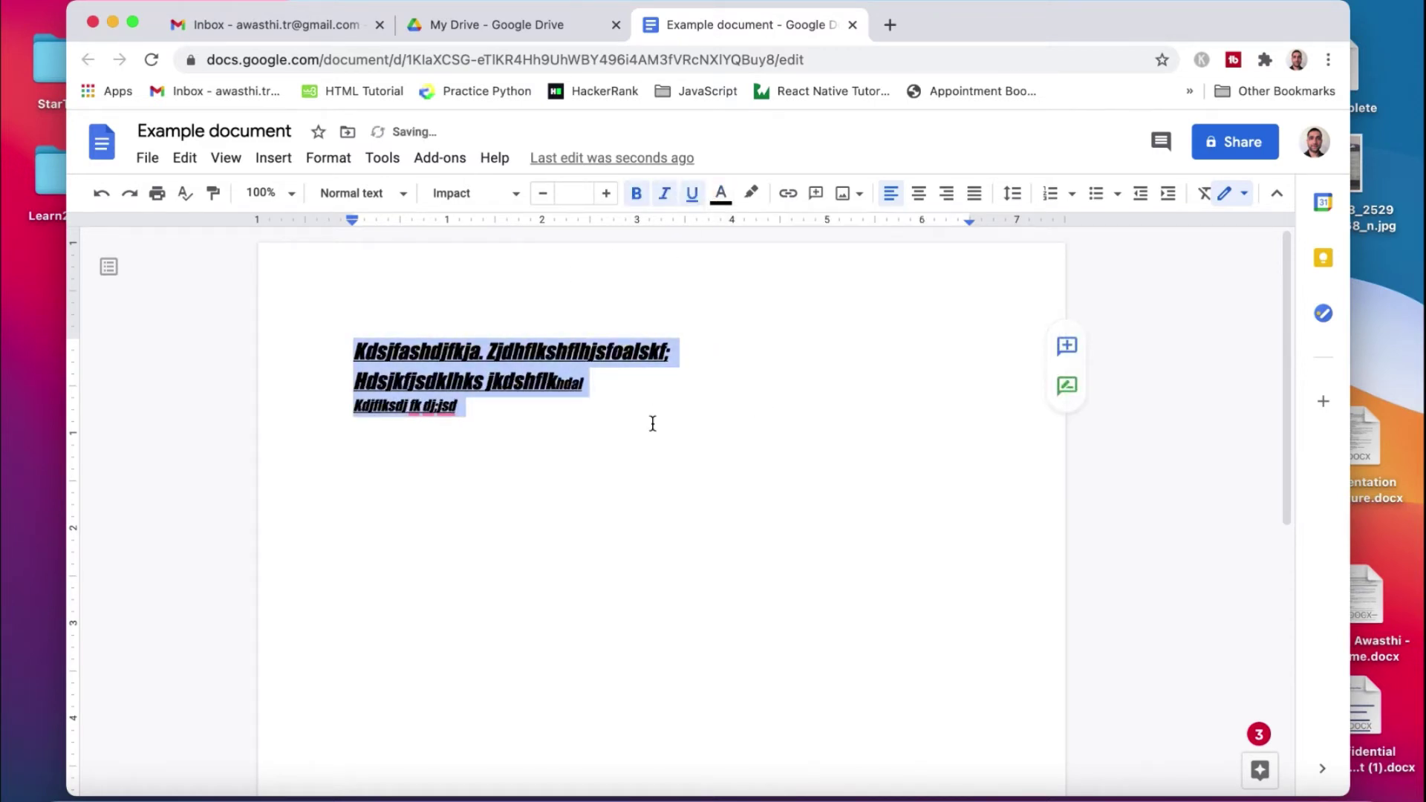
left_click(761, 348)
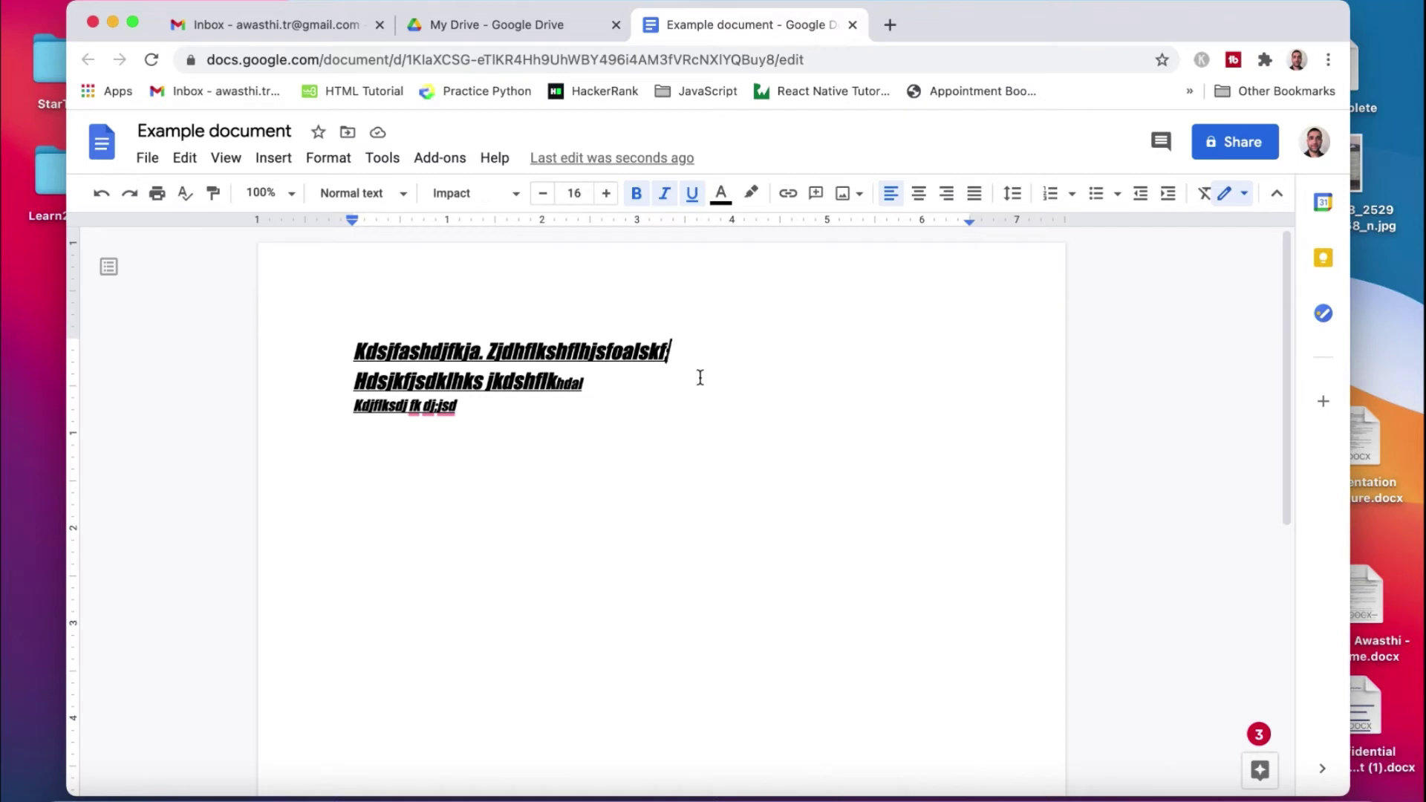
left_click_drag(519, 407, 344, 347)
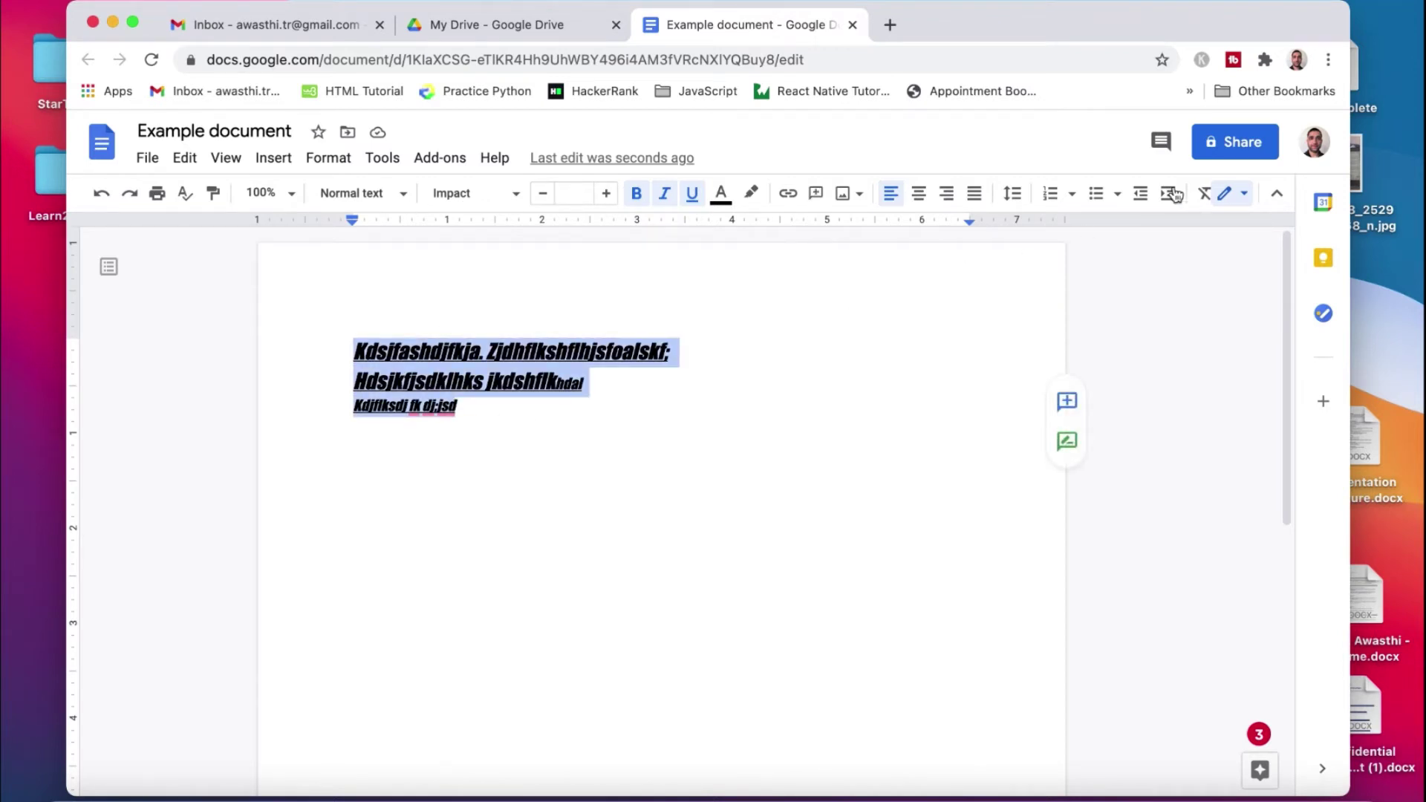
Share the document with the first suggested contact as Editor, with notification enabled.
left_click(1231, 142)
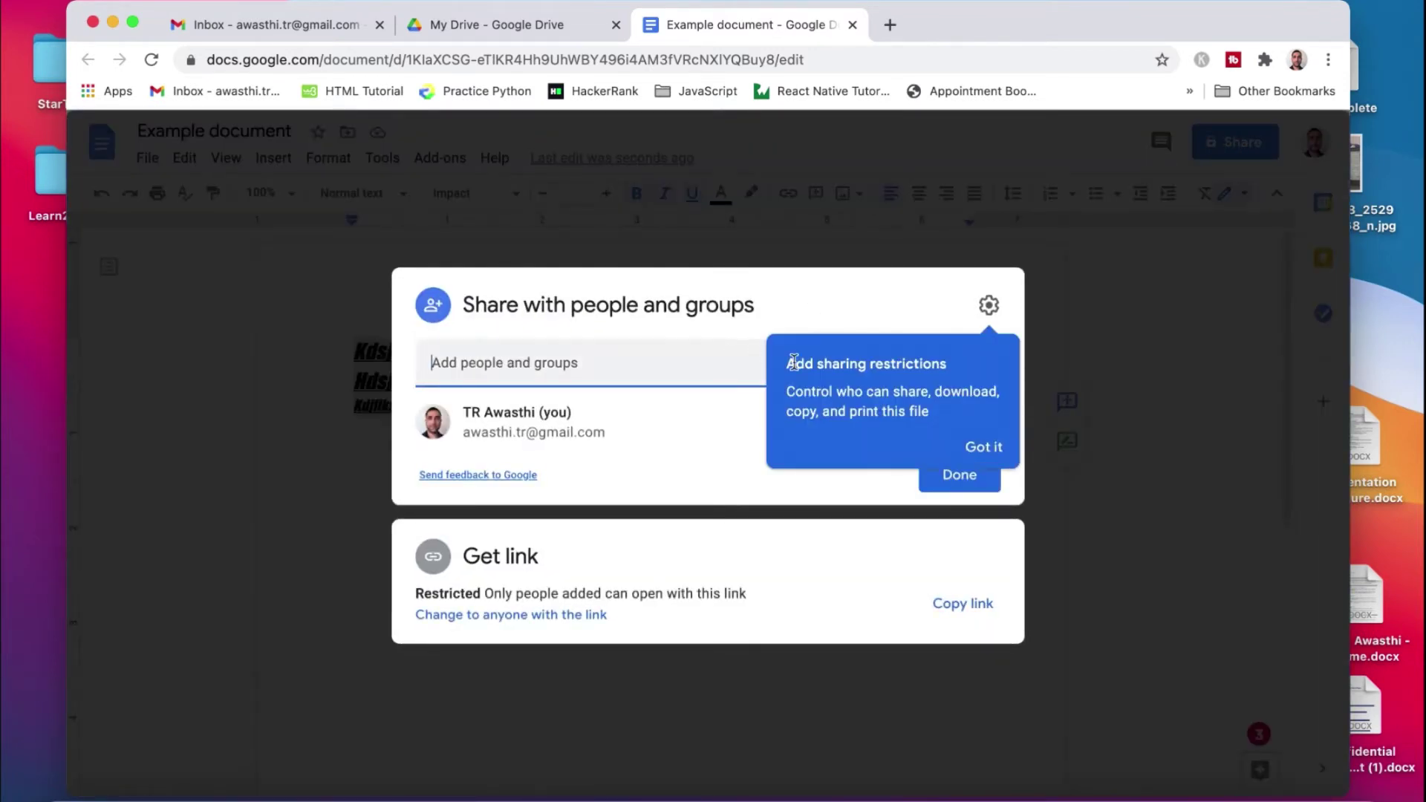
left_click(982, 447)
left_click(511, 362)
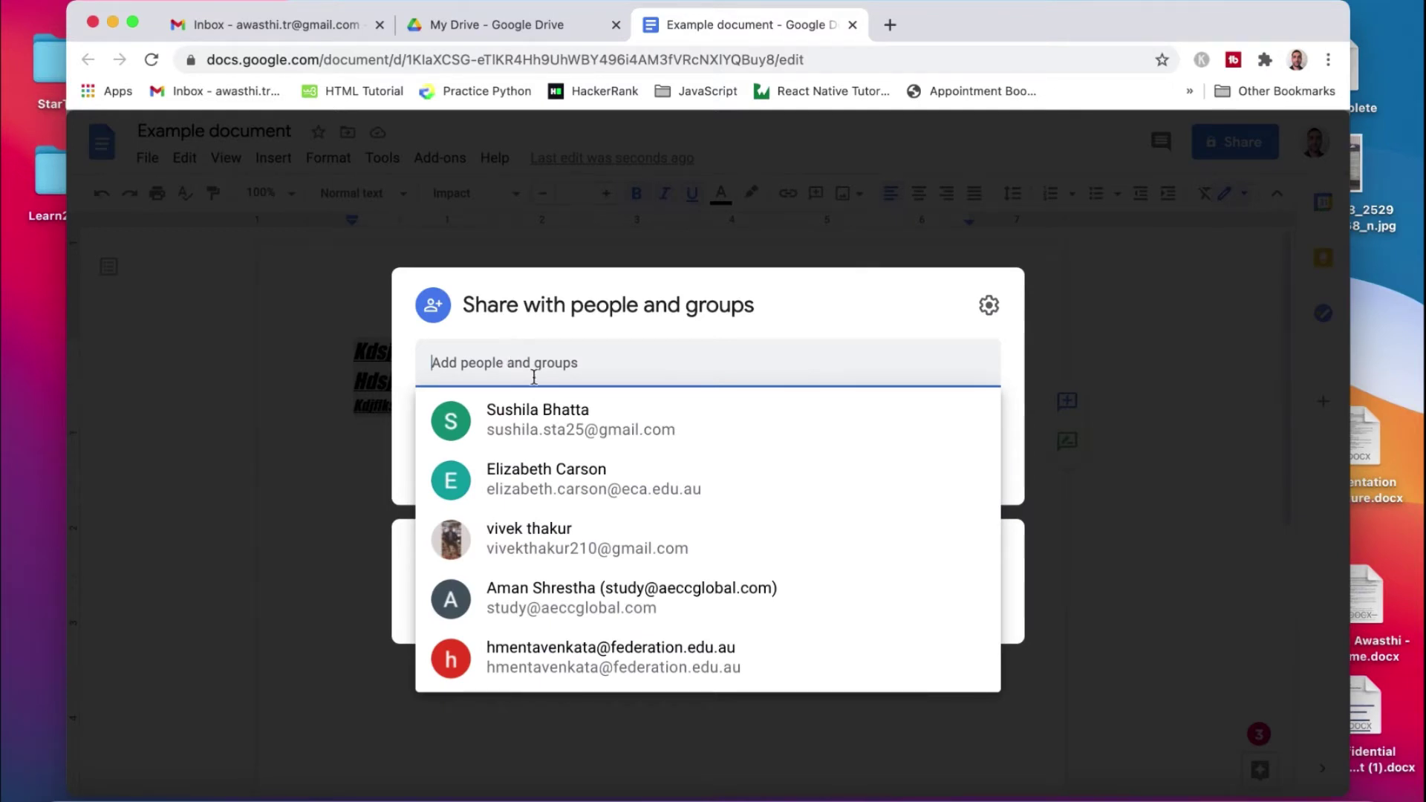
left_click(563, 410)
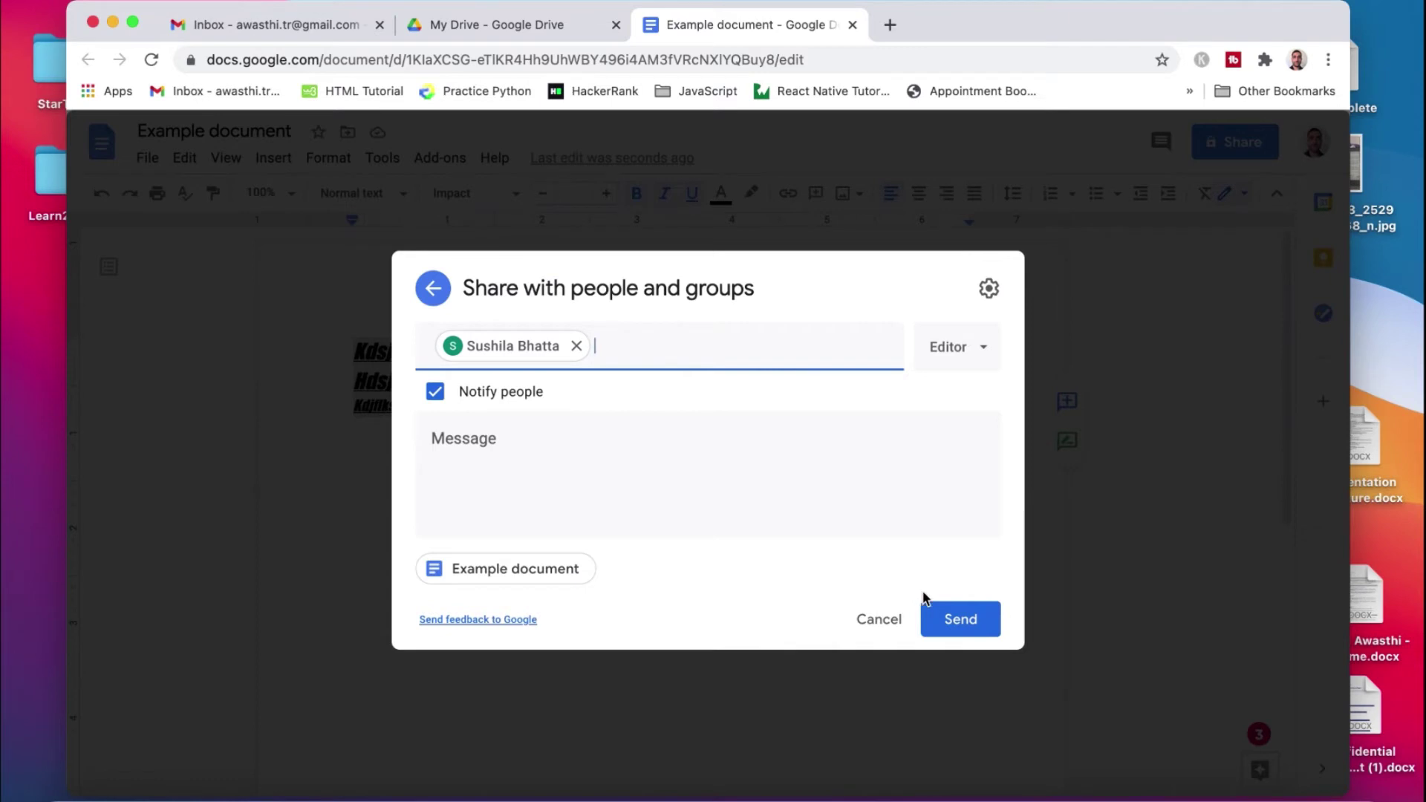
left_click(951, 623)
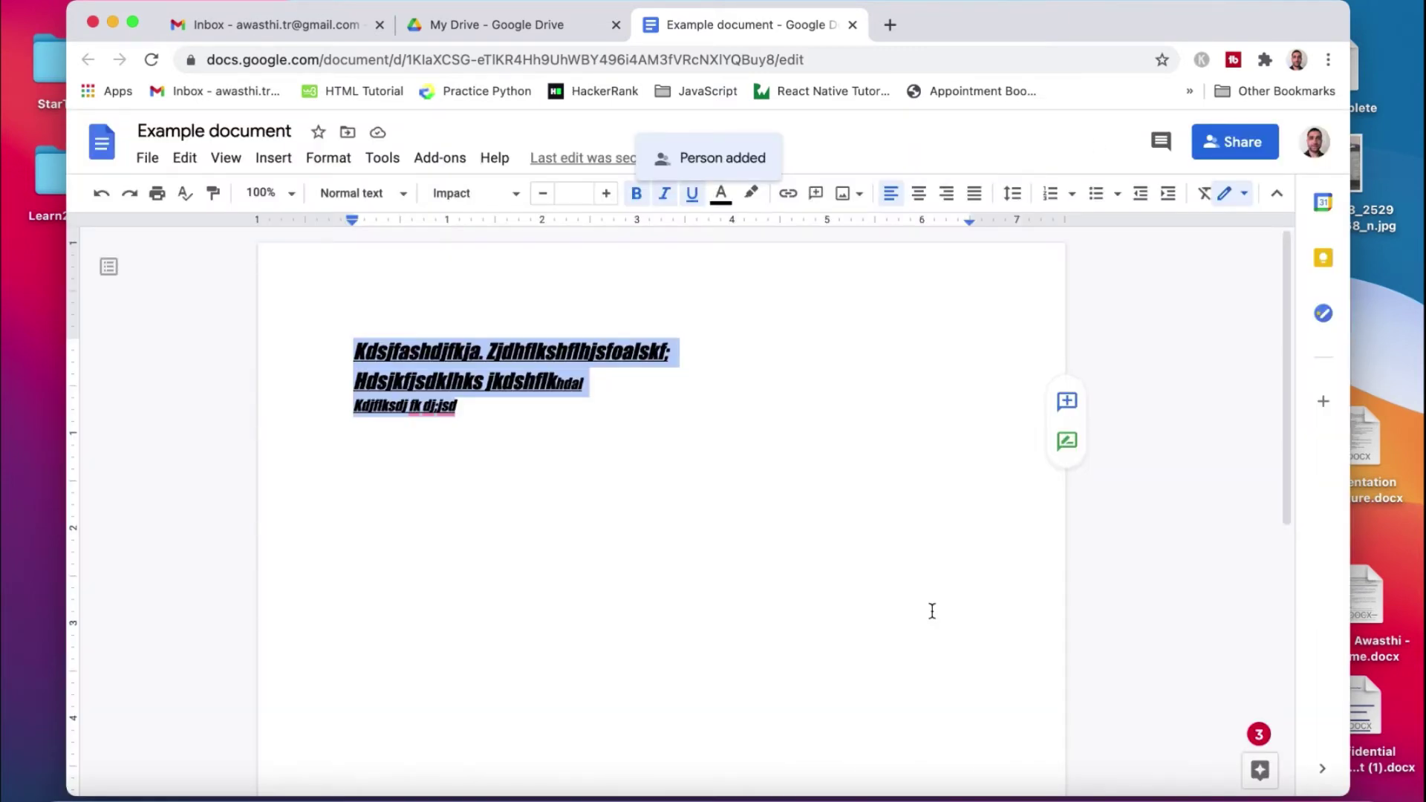
Copy the document's sharing link and close the sharing settings.
left_click(1246, 150)
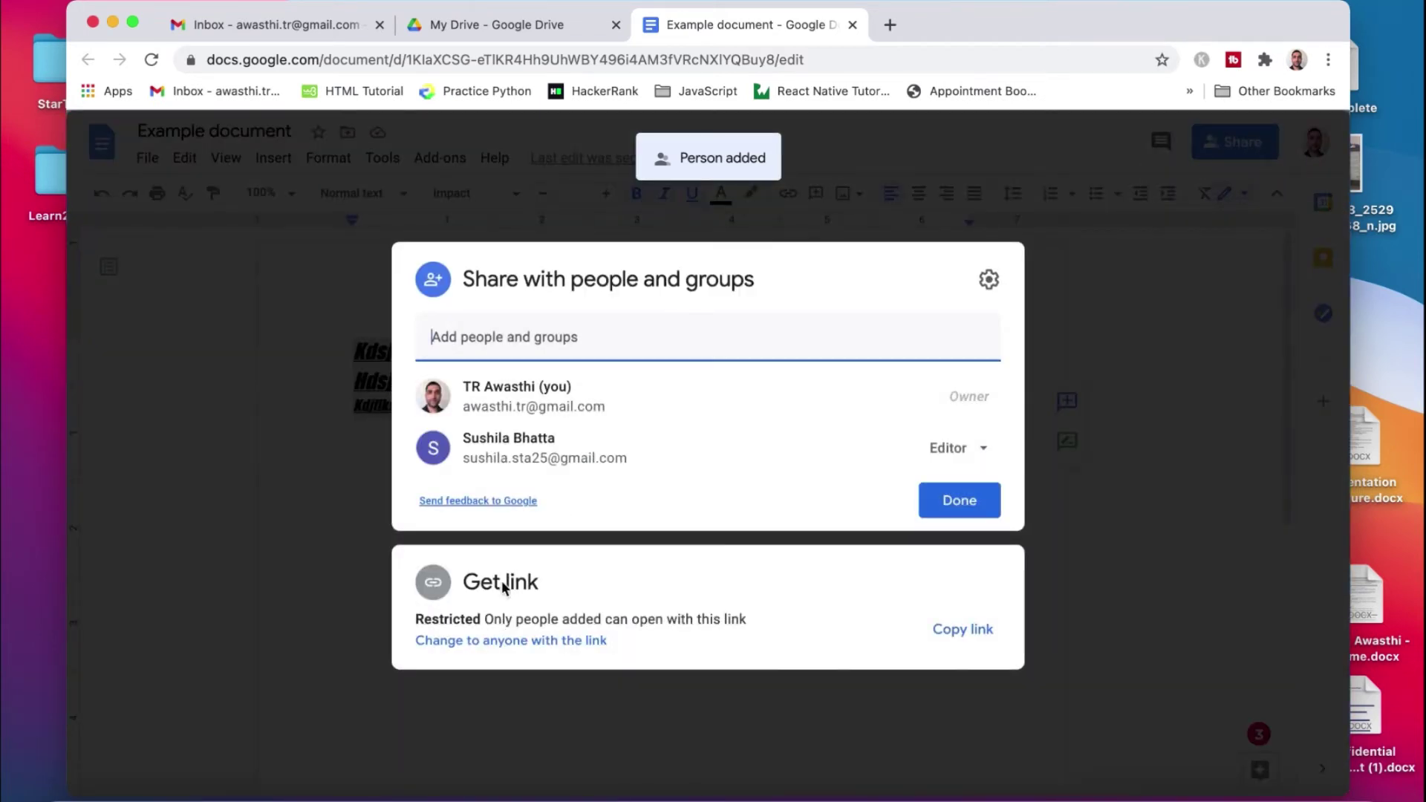
left_click(960, 635)
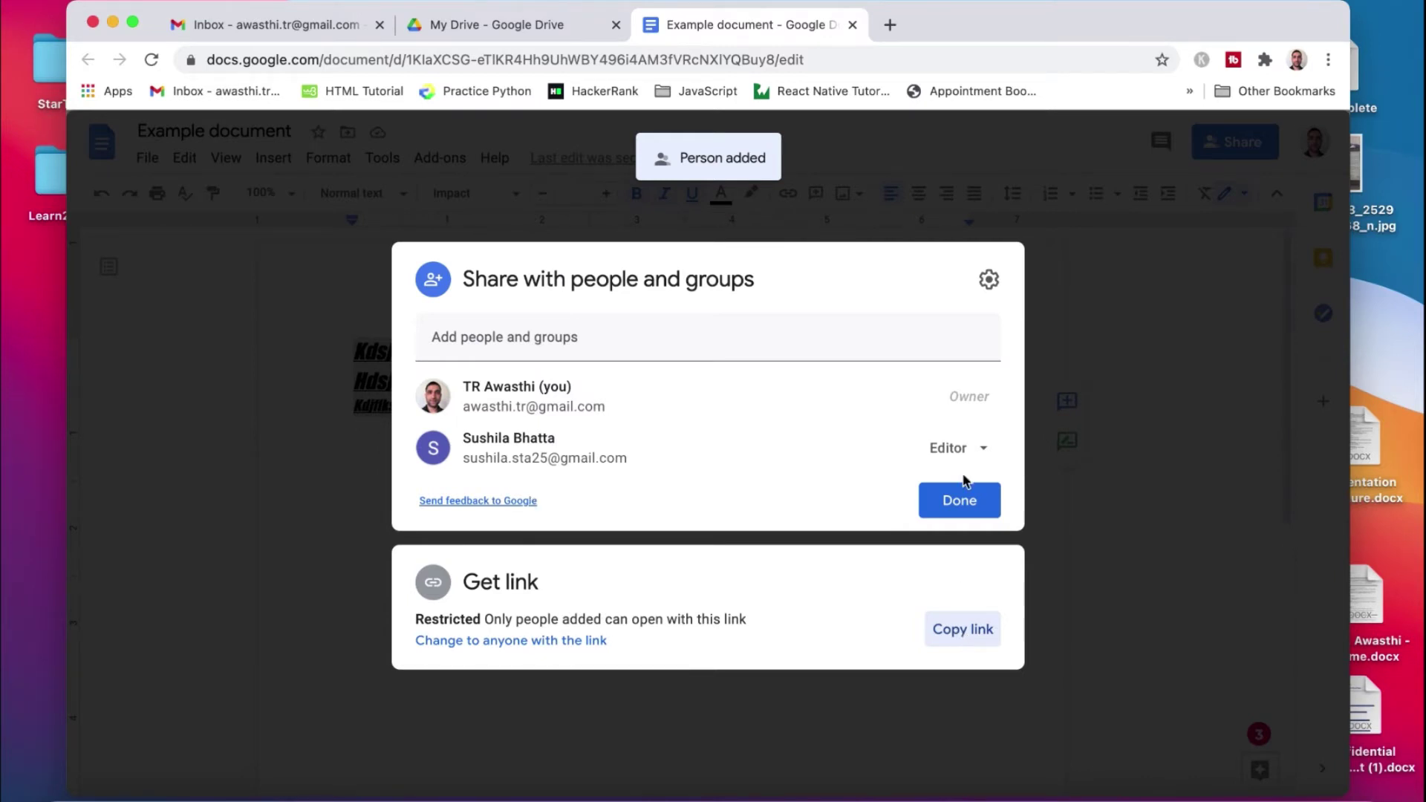
left_click(1135, 290)
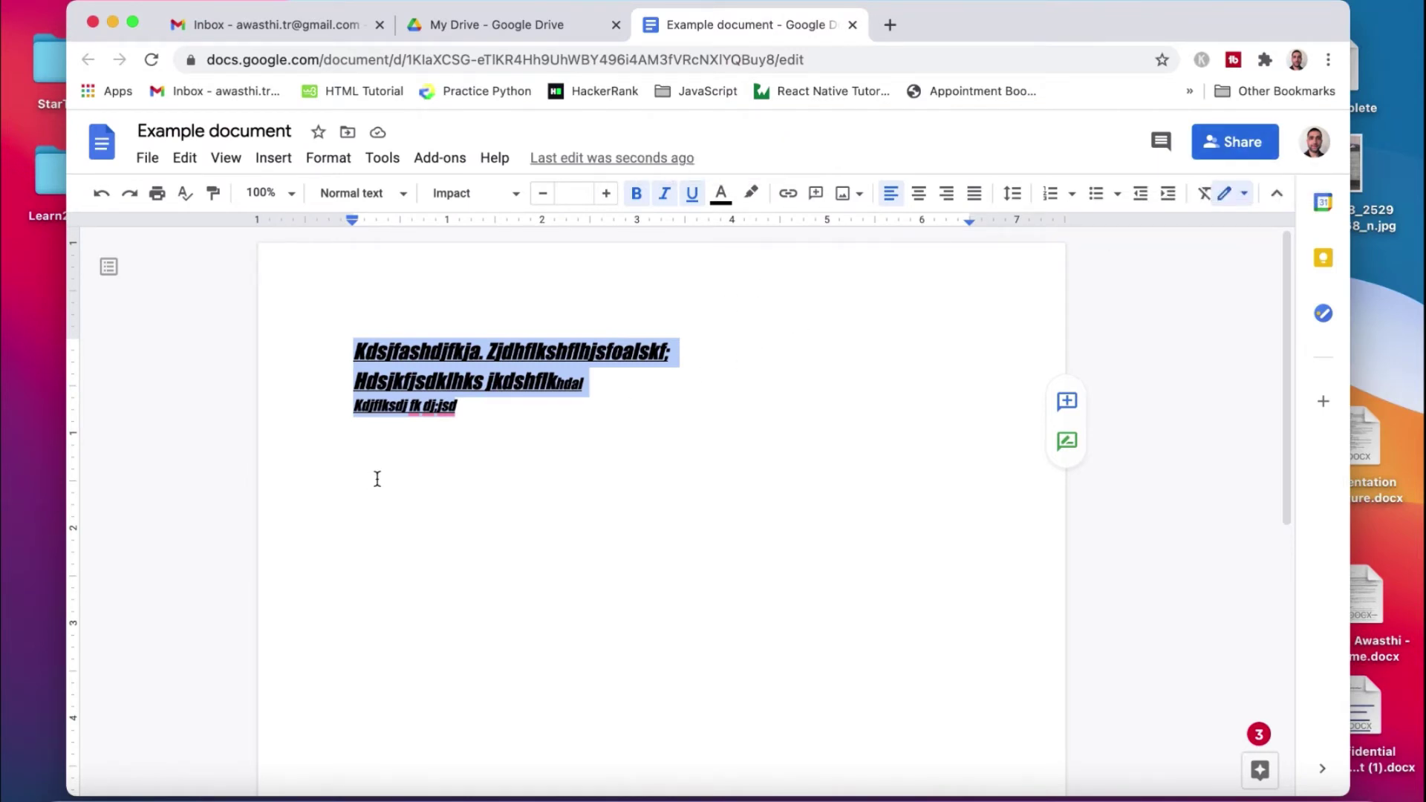
Add the line "I can work here" below the existing text, separated by a blank line.
double_click(599, 421)
left_click(566, 413)
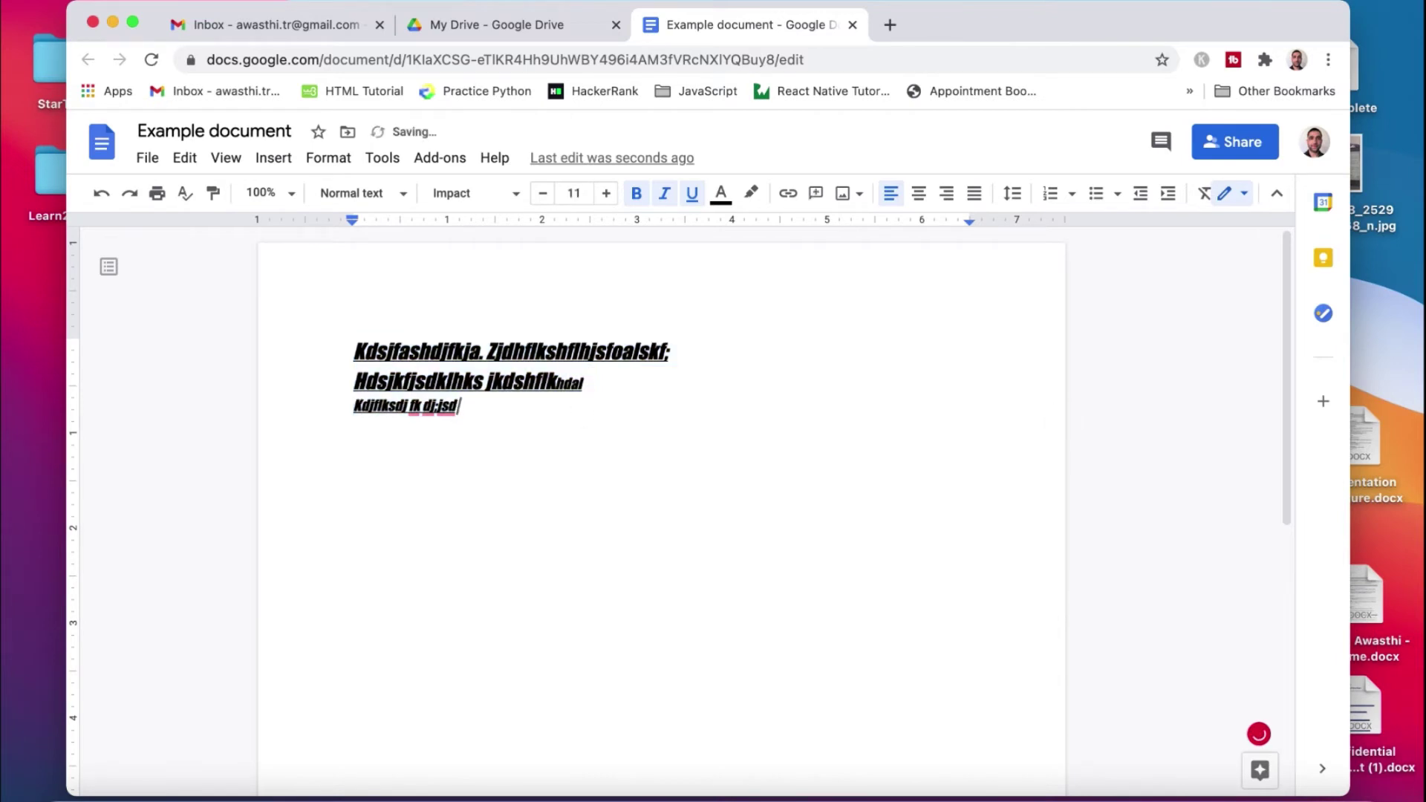
key("Return")
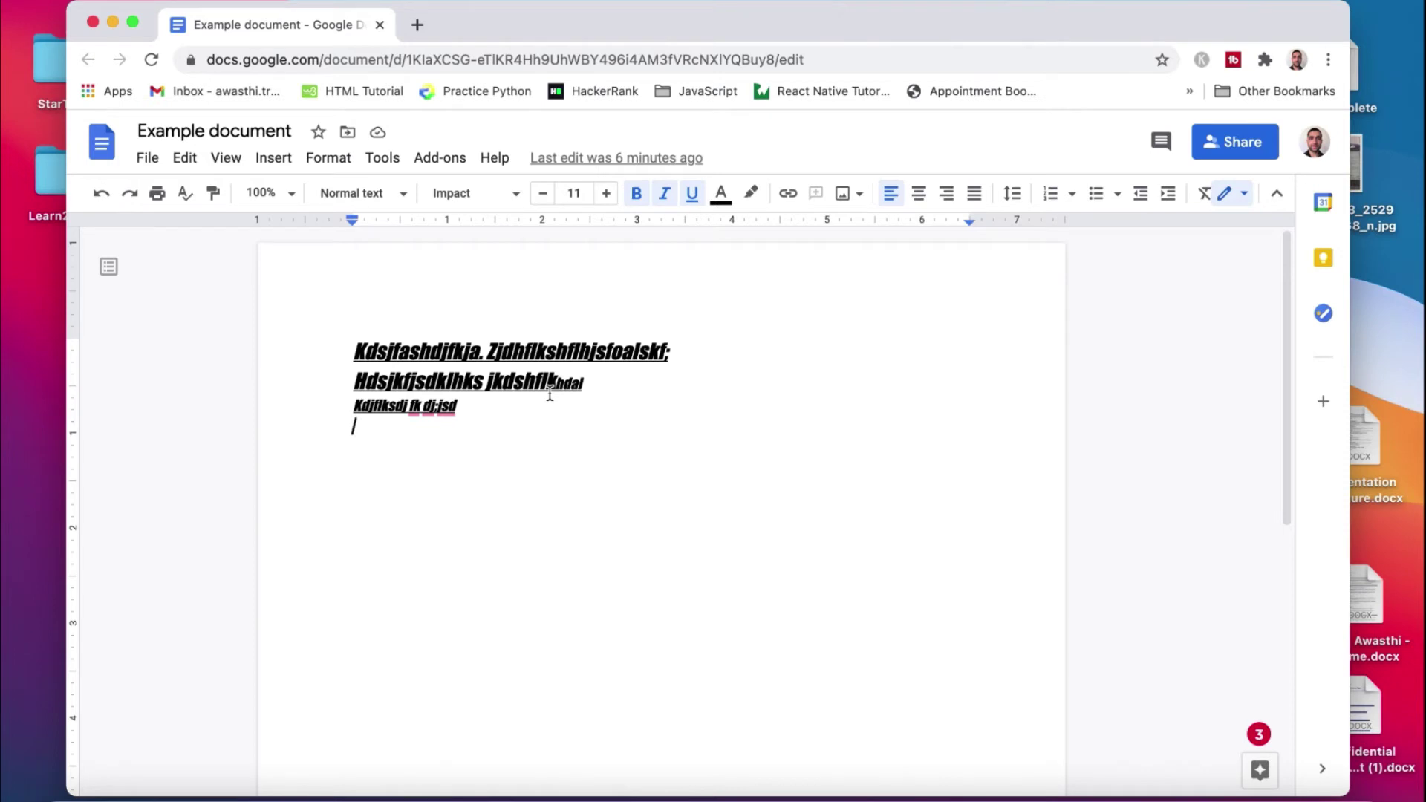
key("Return")
type("I can")
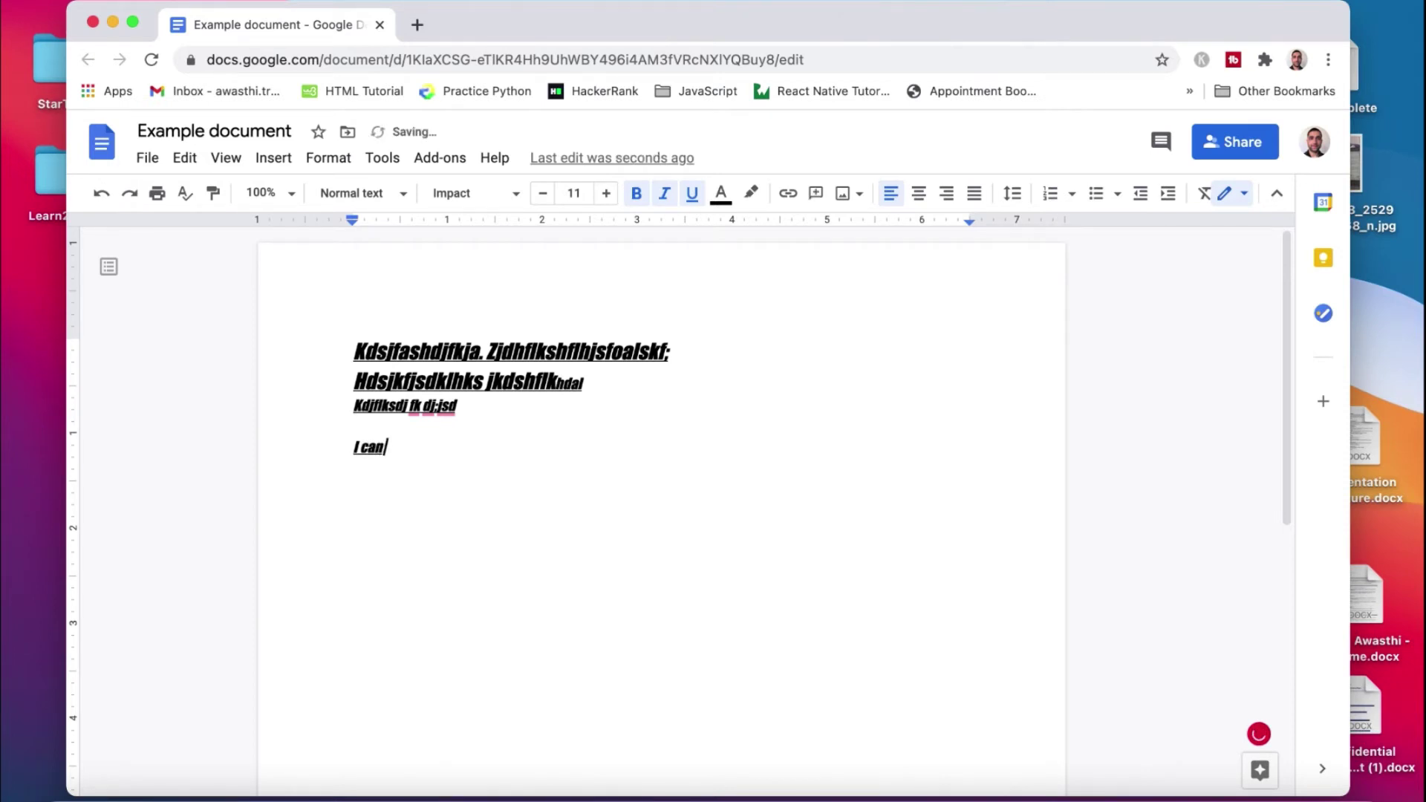
type(" wdrk here")
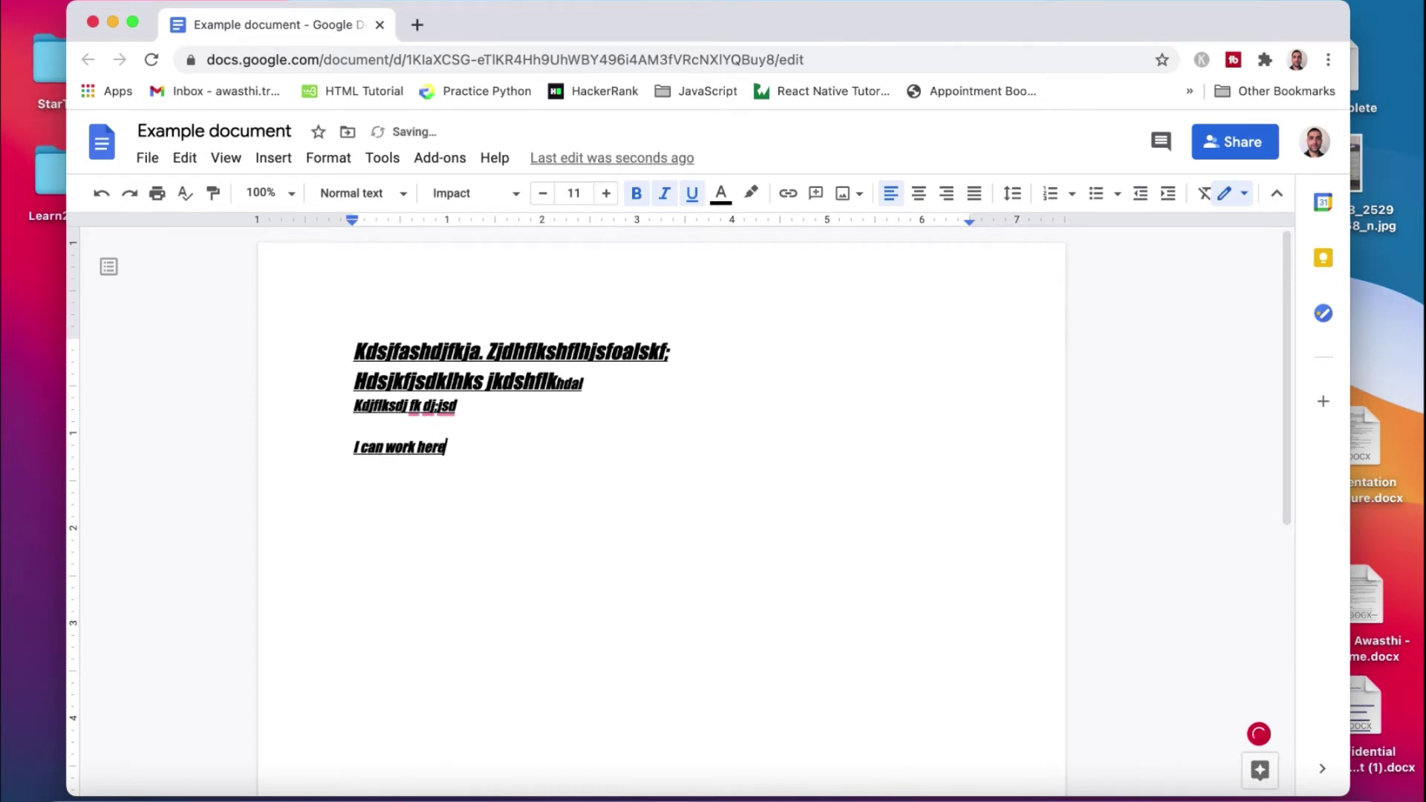
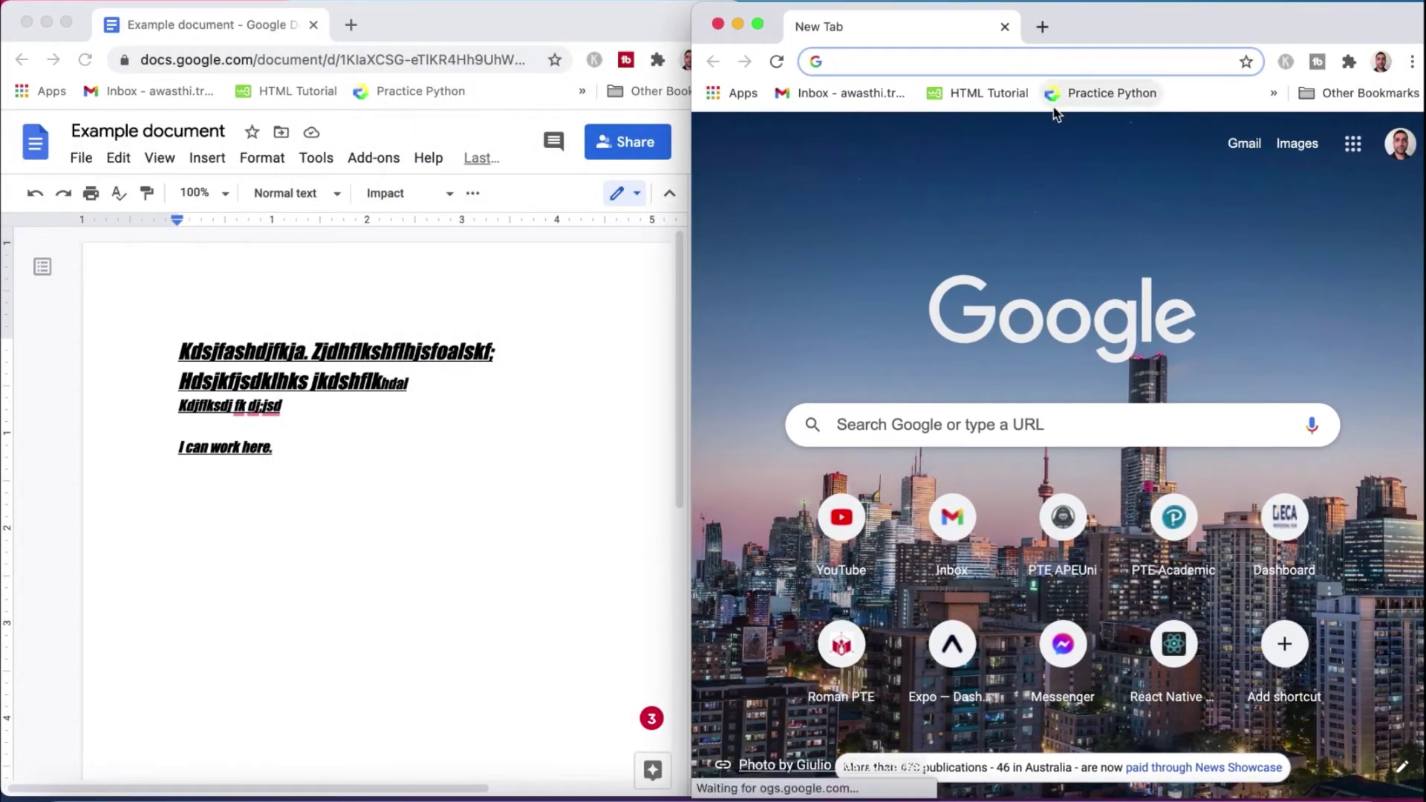
Open the invited collaborator's Gmail inbox in the second browser window and arrange it side by side with the document window.
left_click(852, 92)
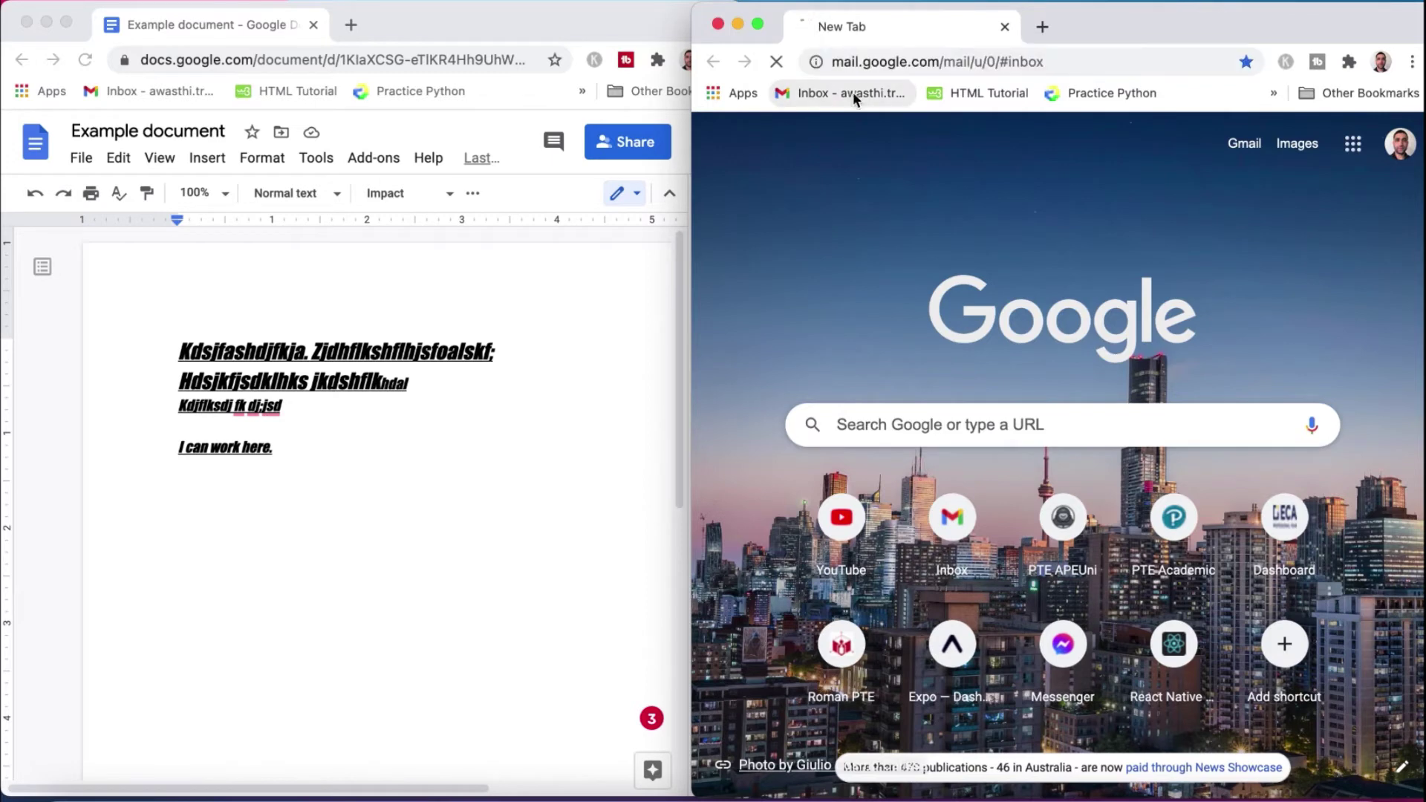
left_click_drag(1258, 16, 1238, 16)
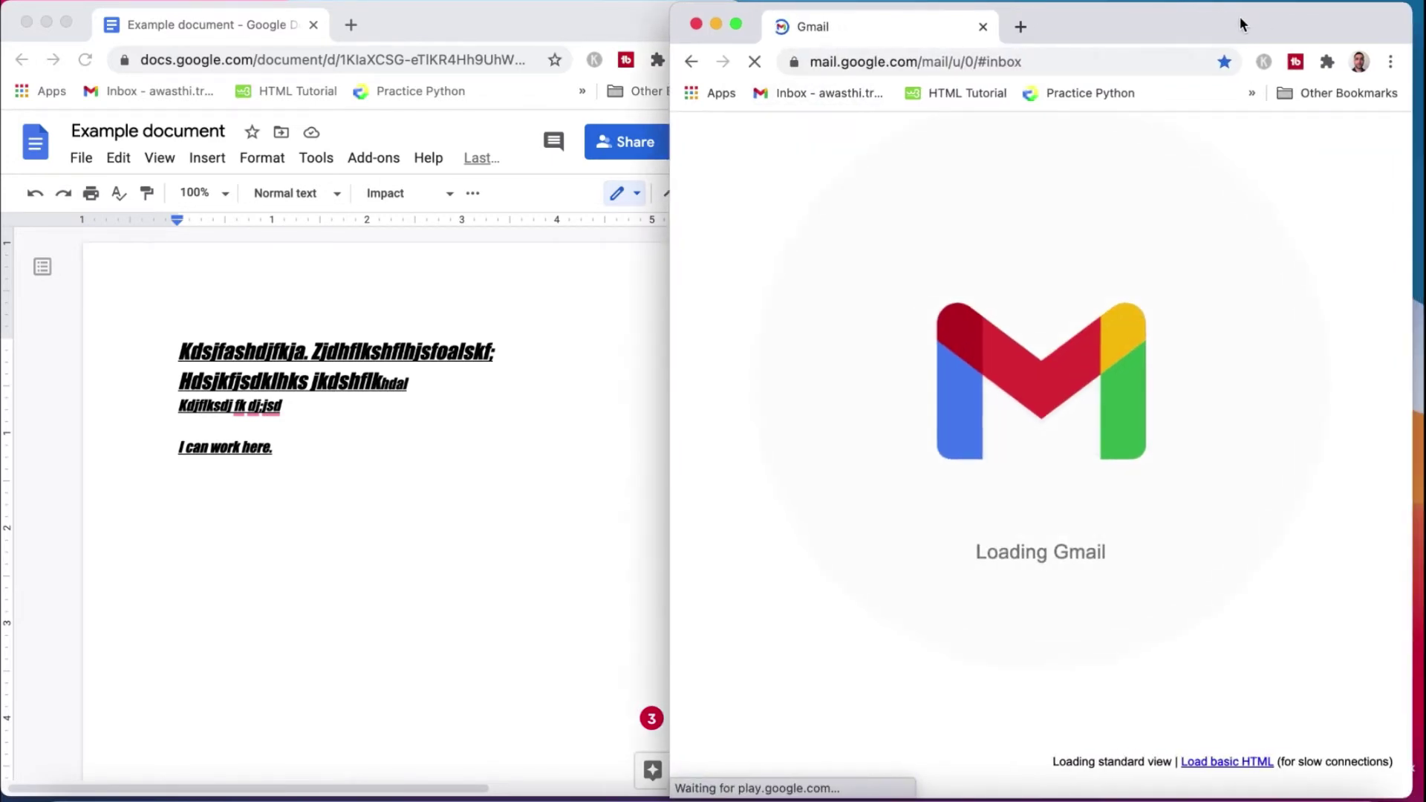
left_click(1406, 143)
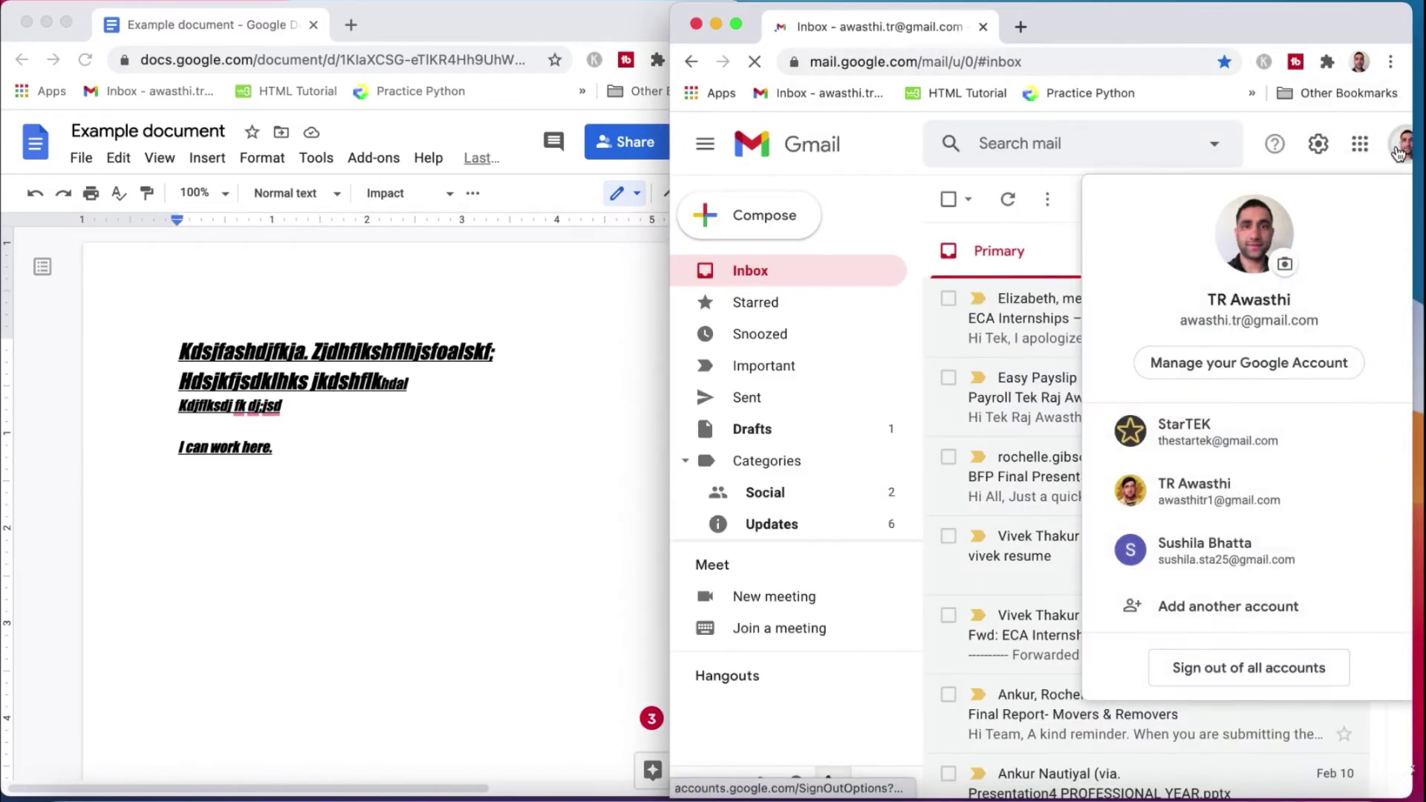
left_click(1216, 548)
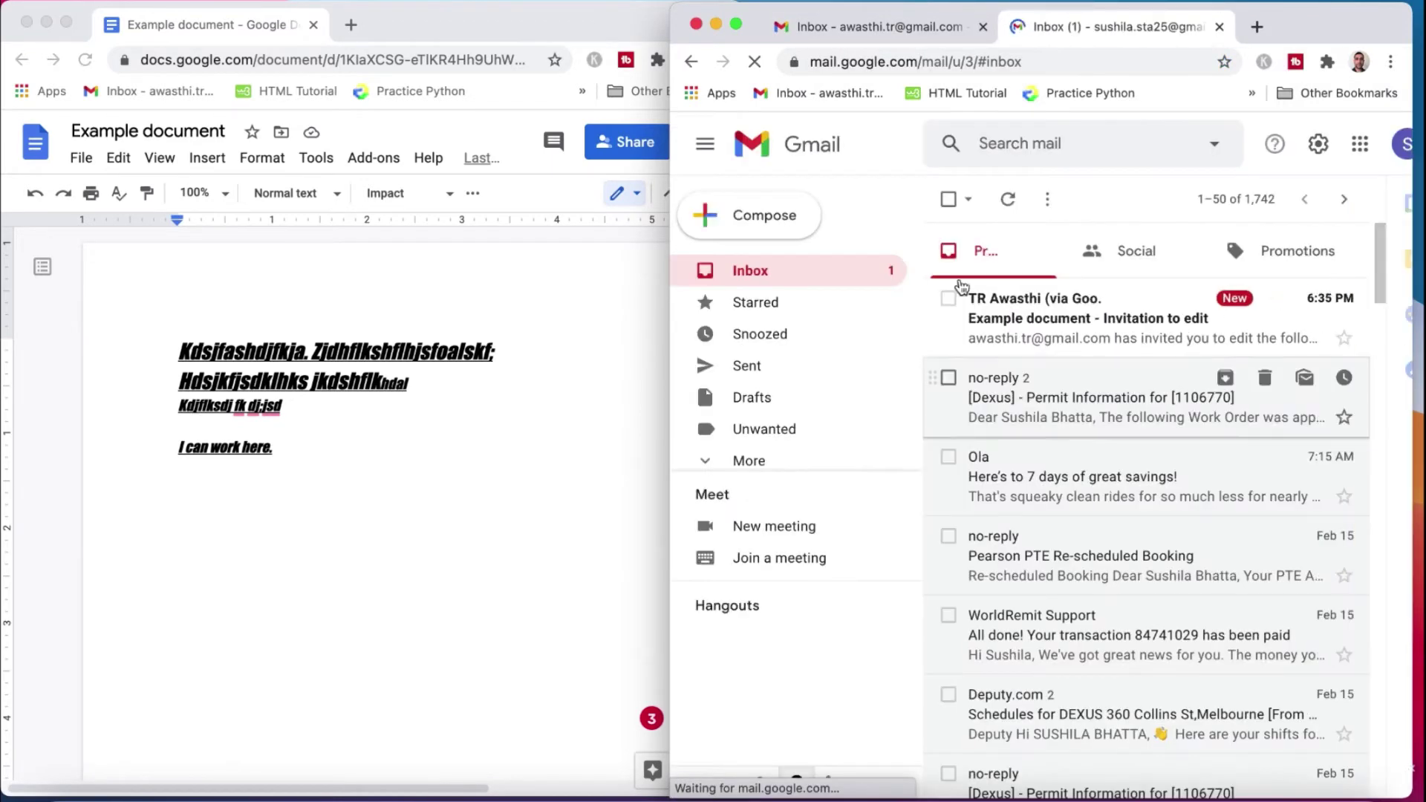
left_click(984, 26)
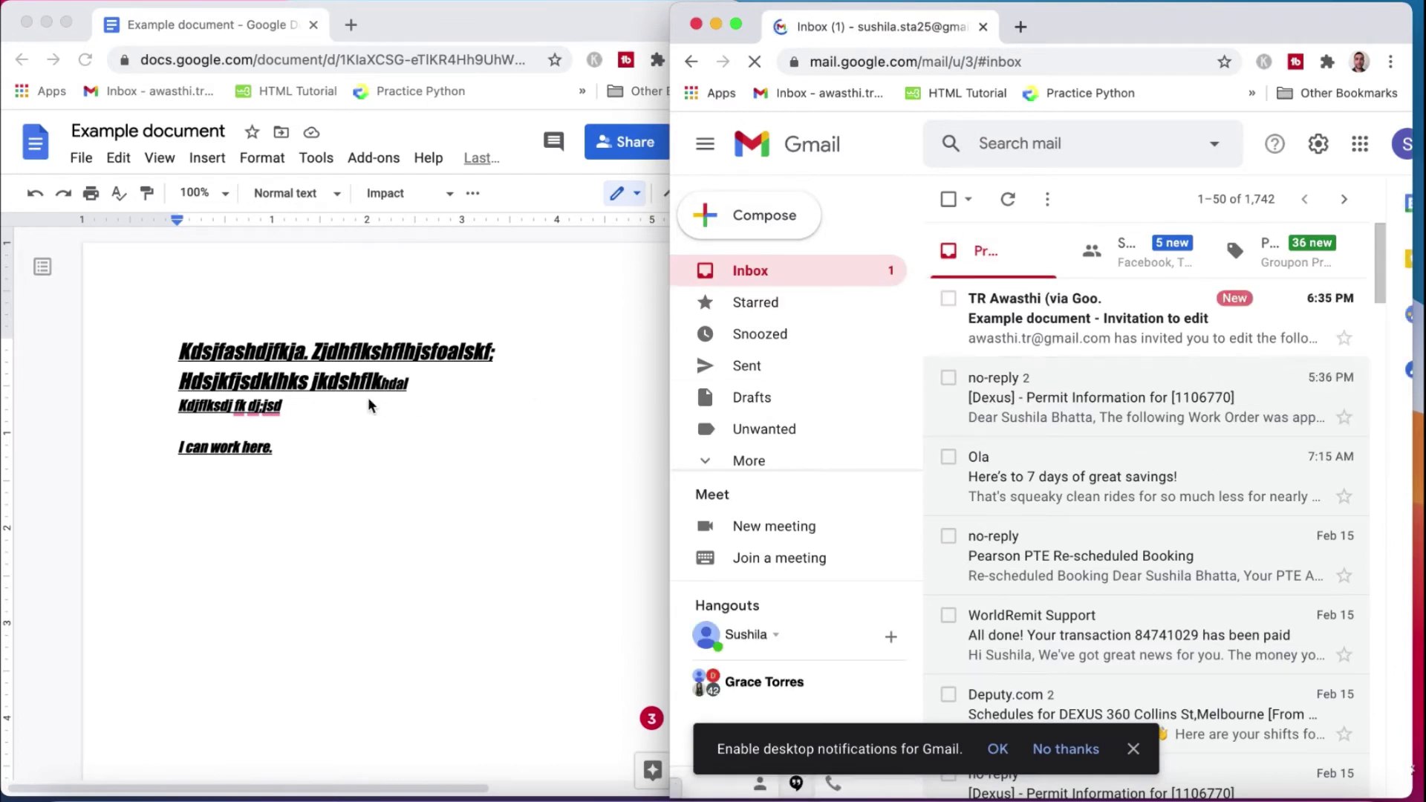
left_click(493, 28)
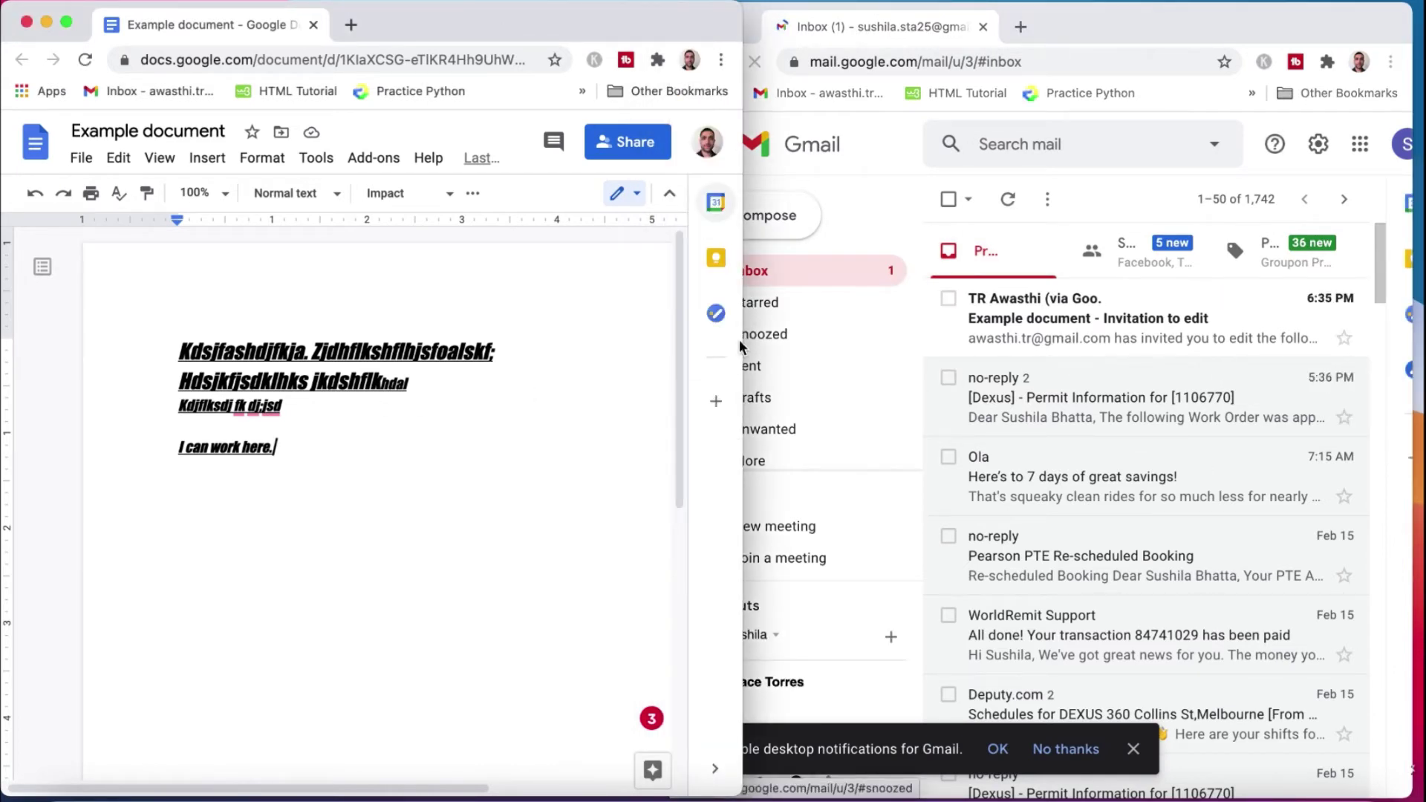
left_click_drag(740, 341, 659, 336)
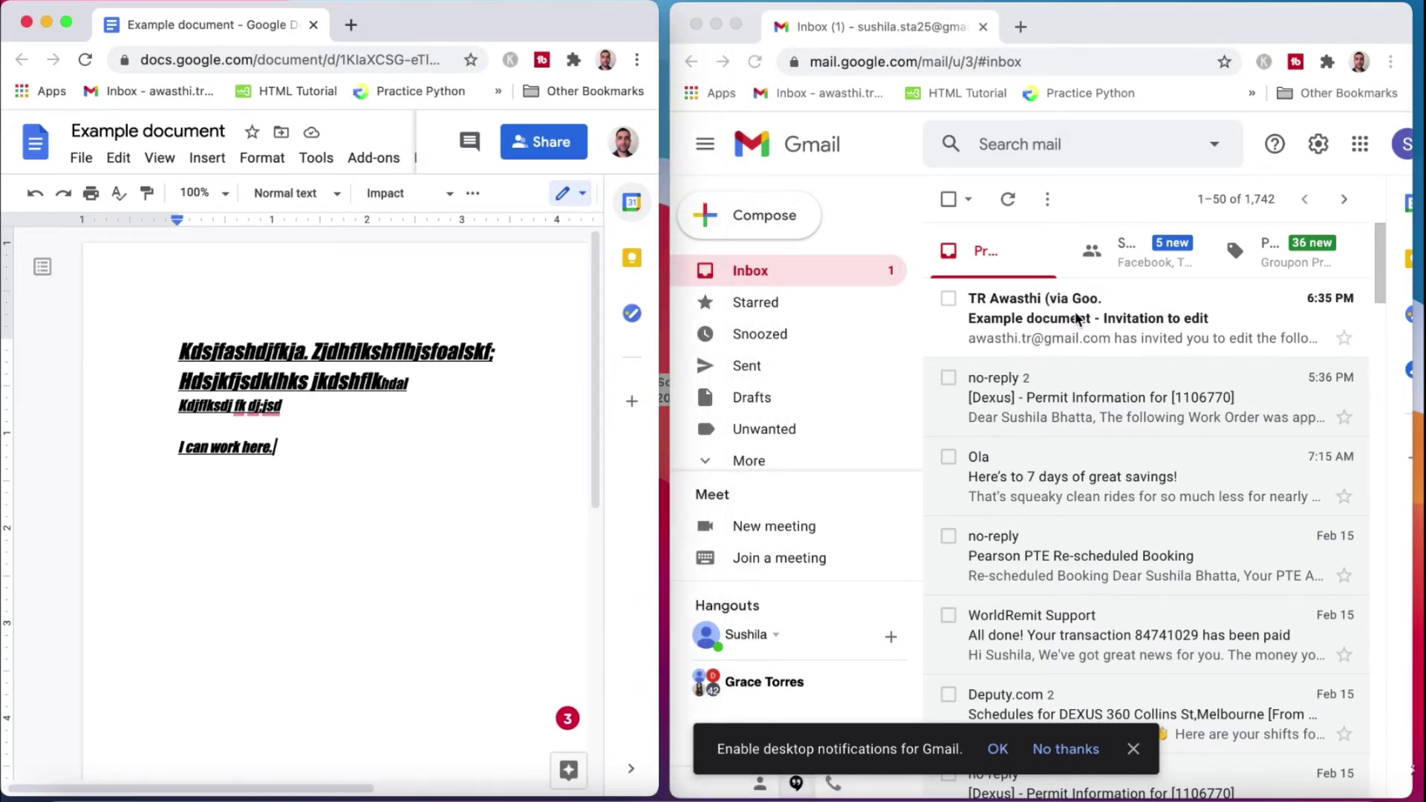
Open the "Example document - Invitation to edit" email and open the shared document from it in Docs.
left_click(1129, 299)
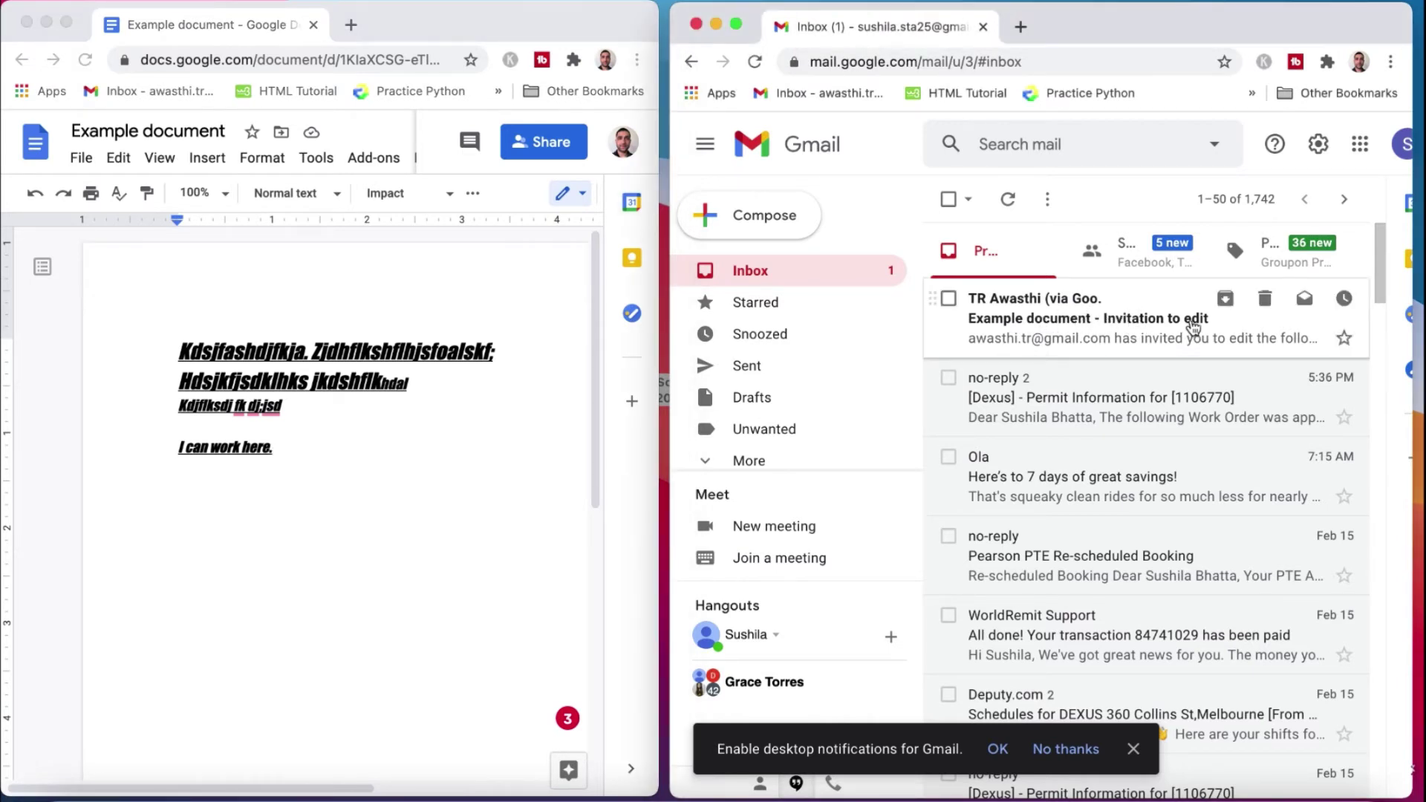
left_click(1136, 311)
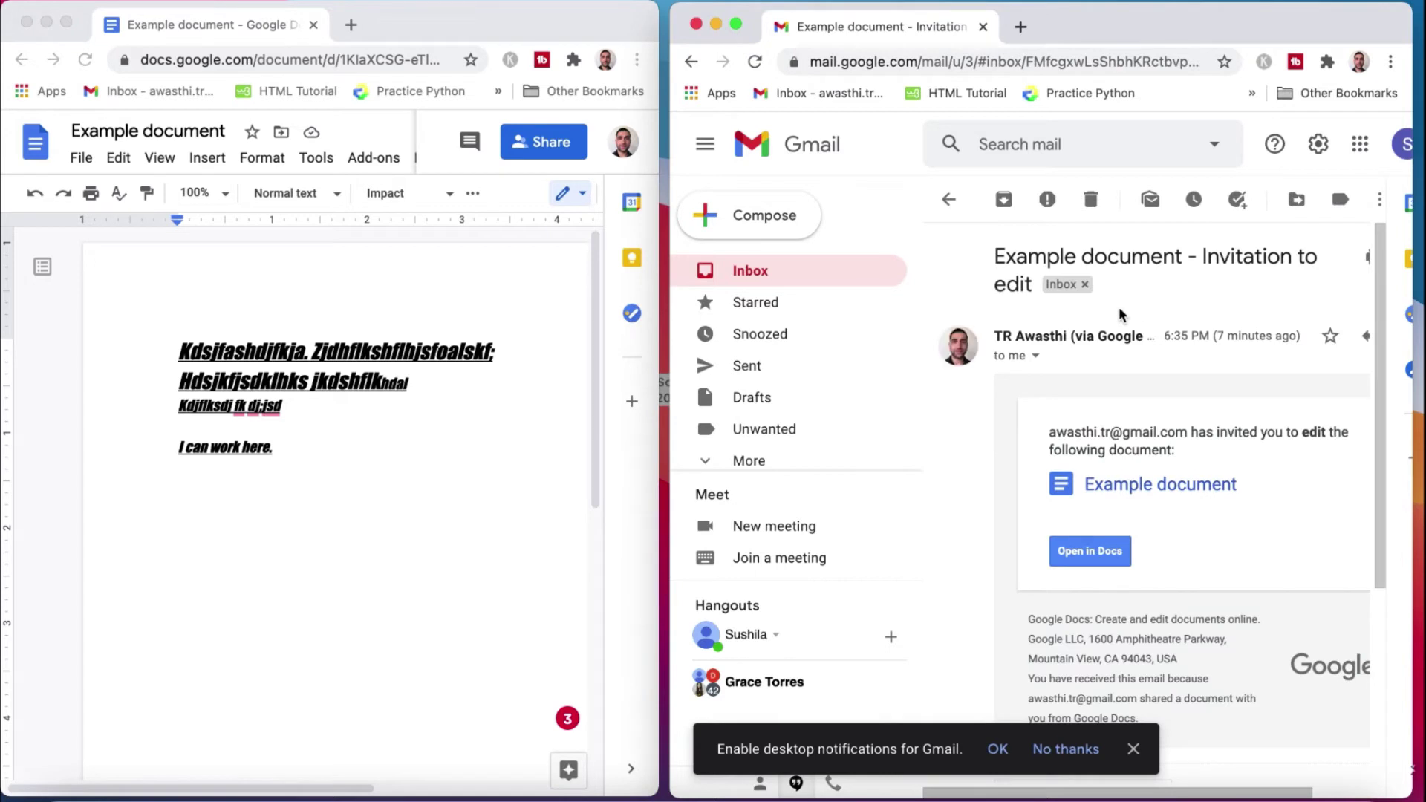
left_click(1085, 553)
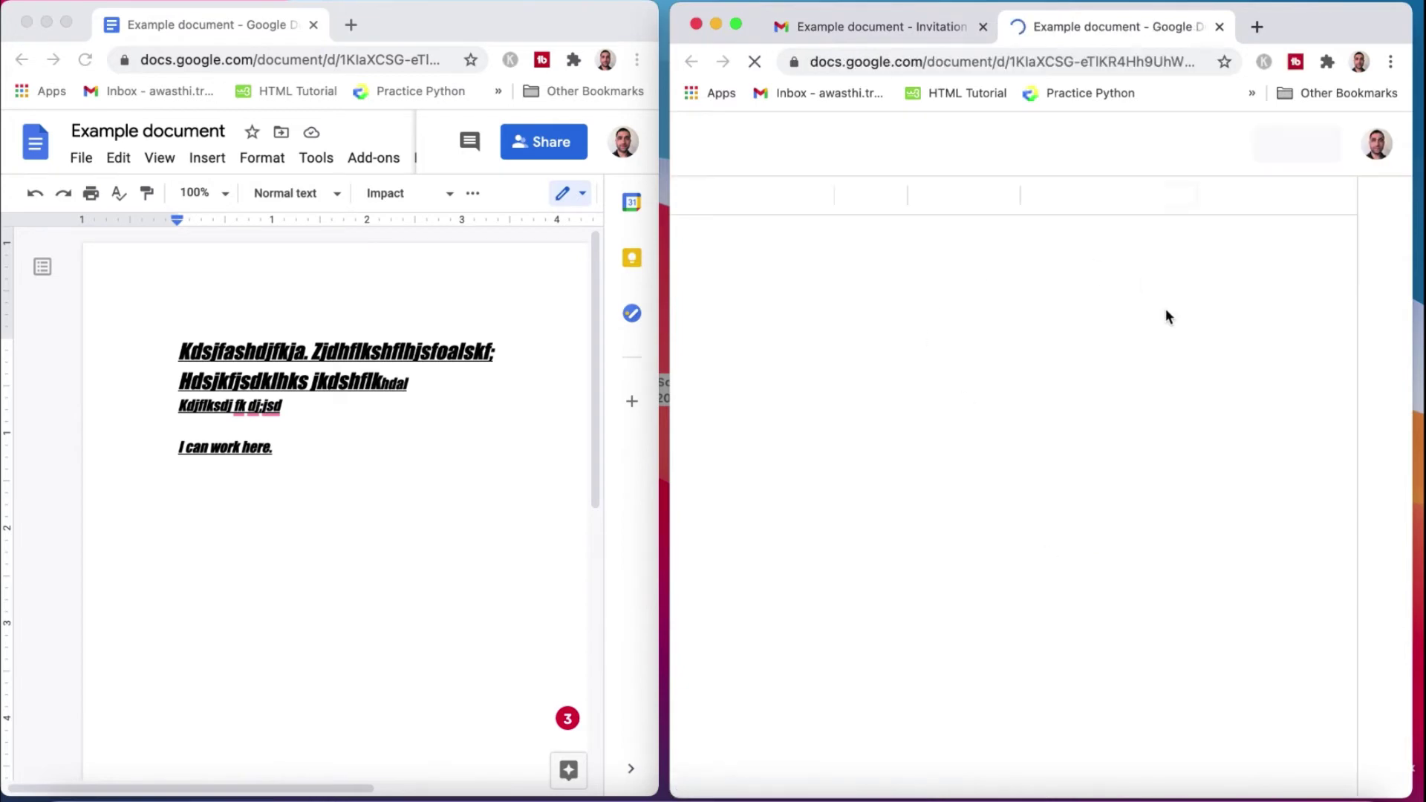
left_click(1000, 451)
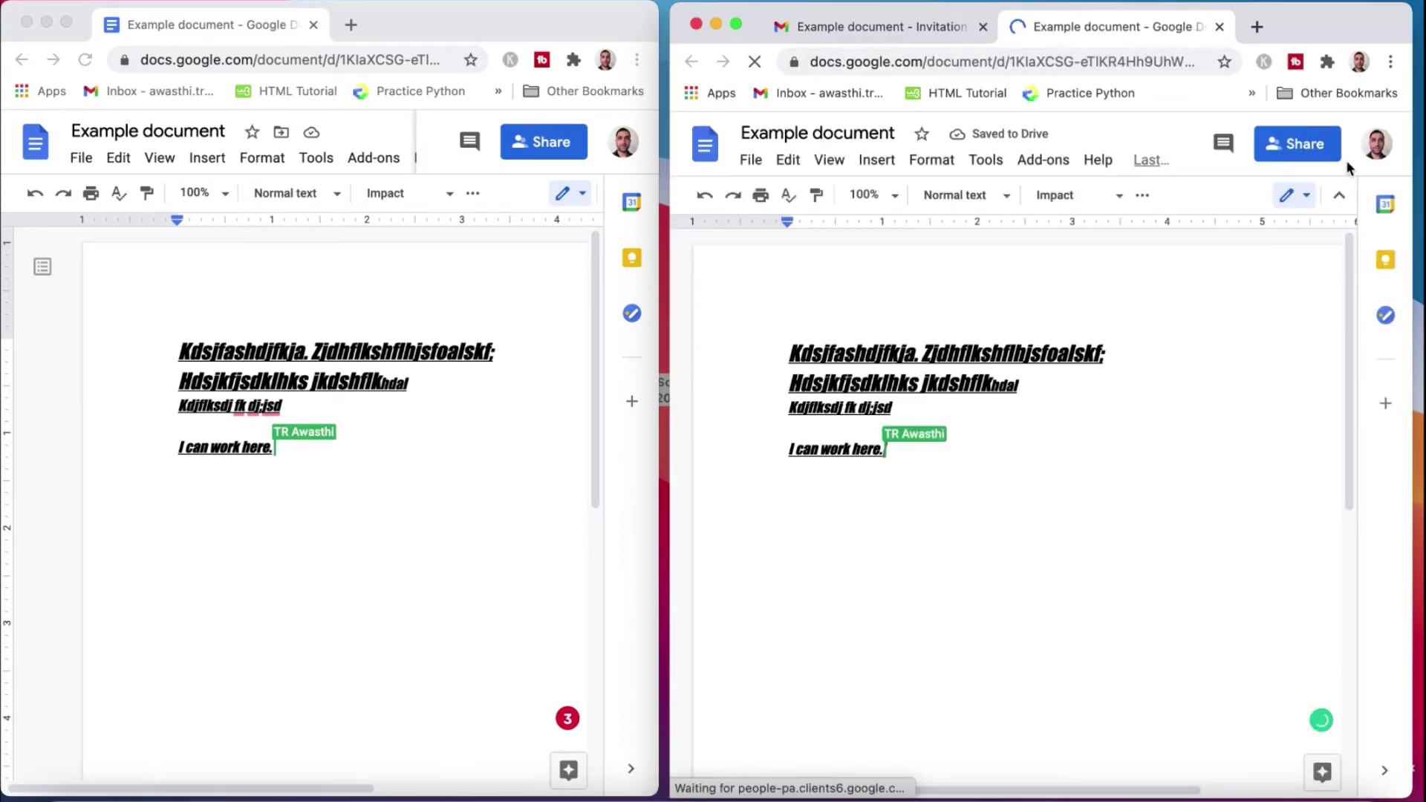
Switch the newly opened document to the invited collaborator's account and dismiss the account and Citations notices.
left_click(1382, 149)
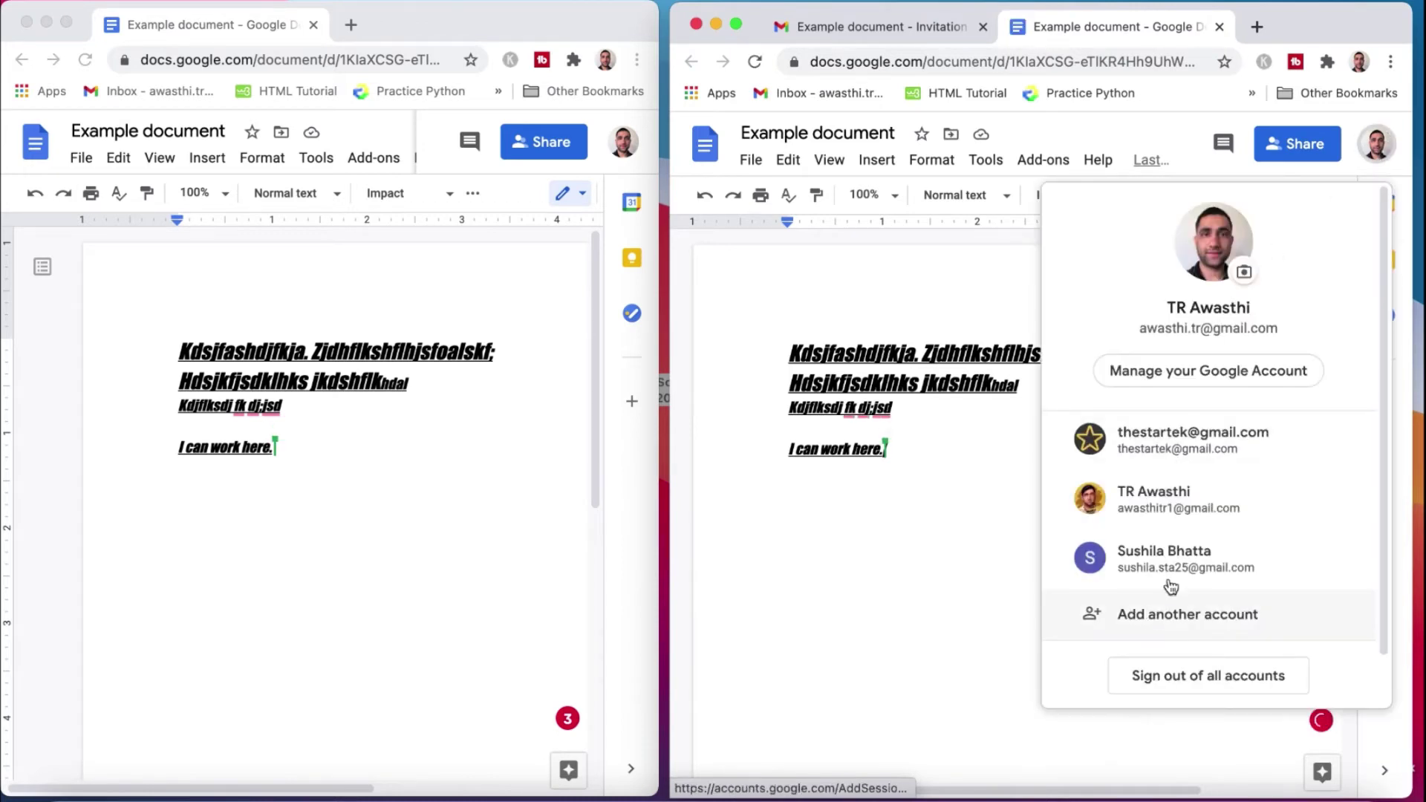
left_click(1189, 553)
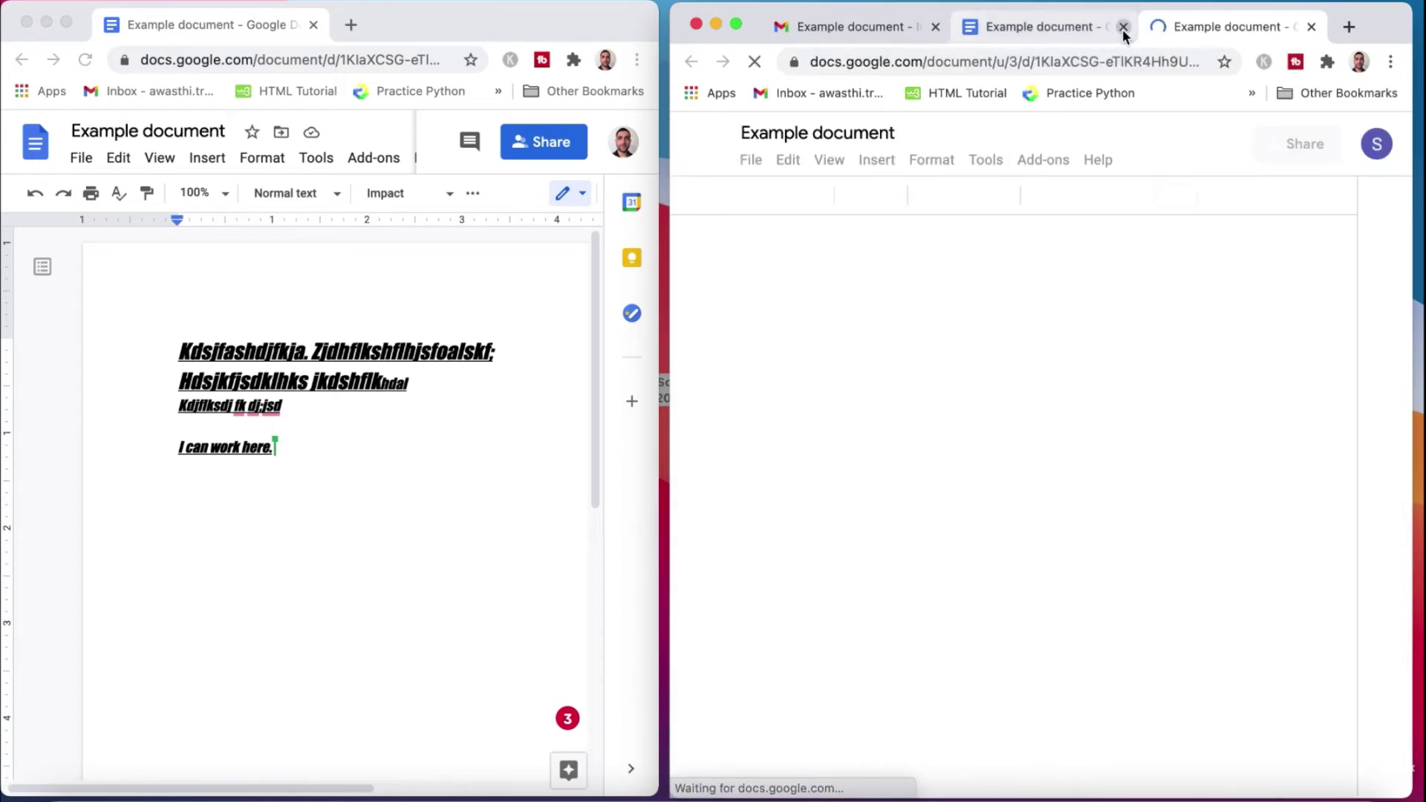
left_click(904, 464)
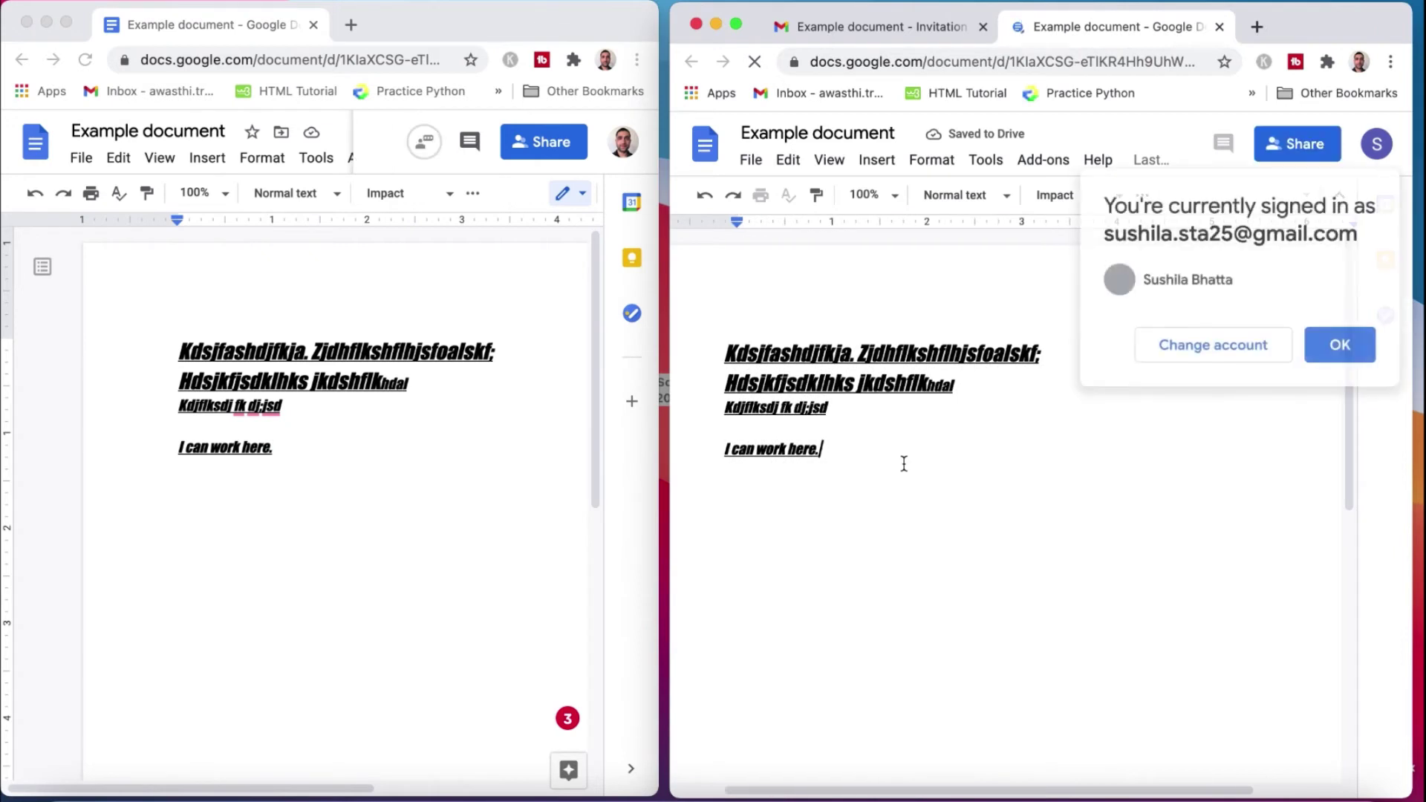
left_click(1339, 345)
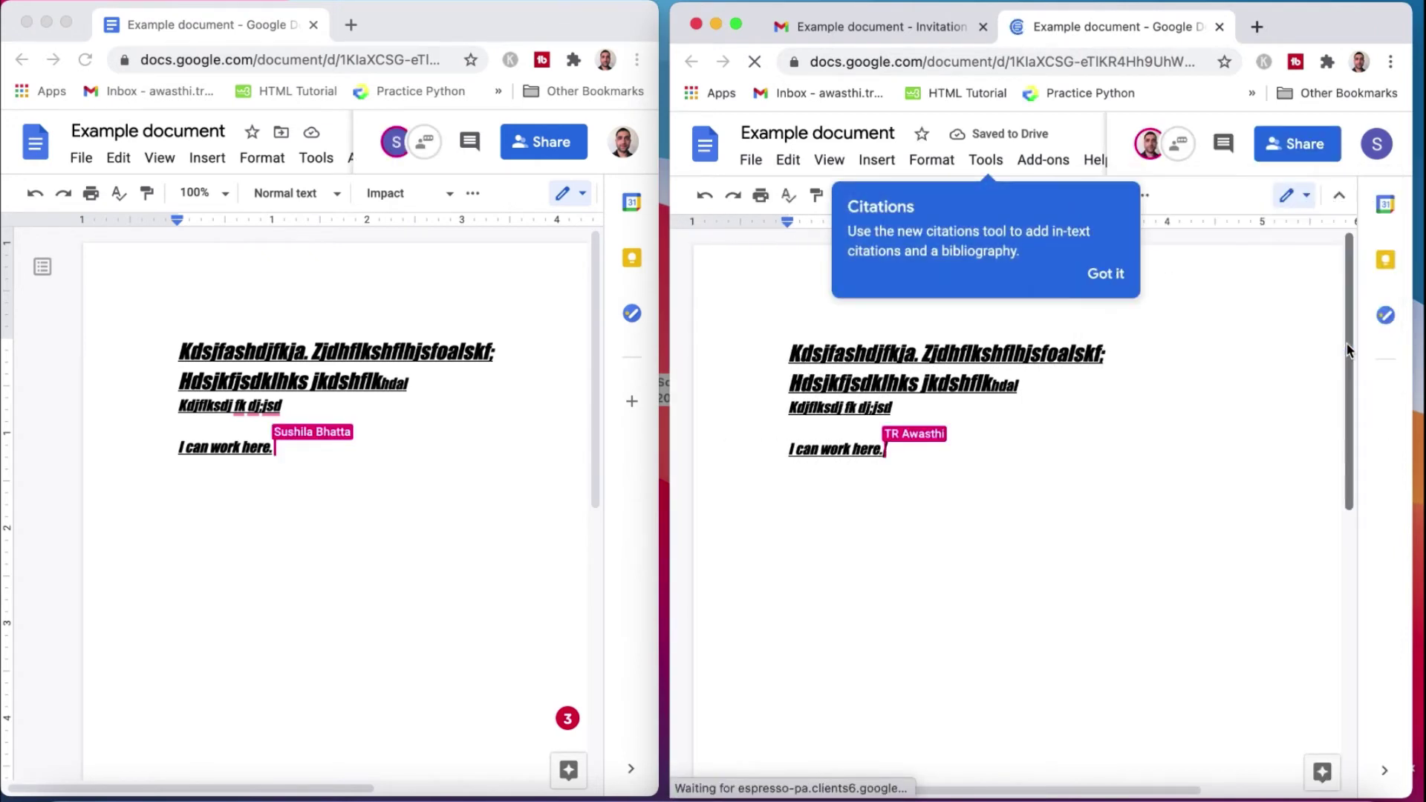
left_click(1099, 275)
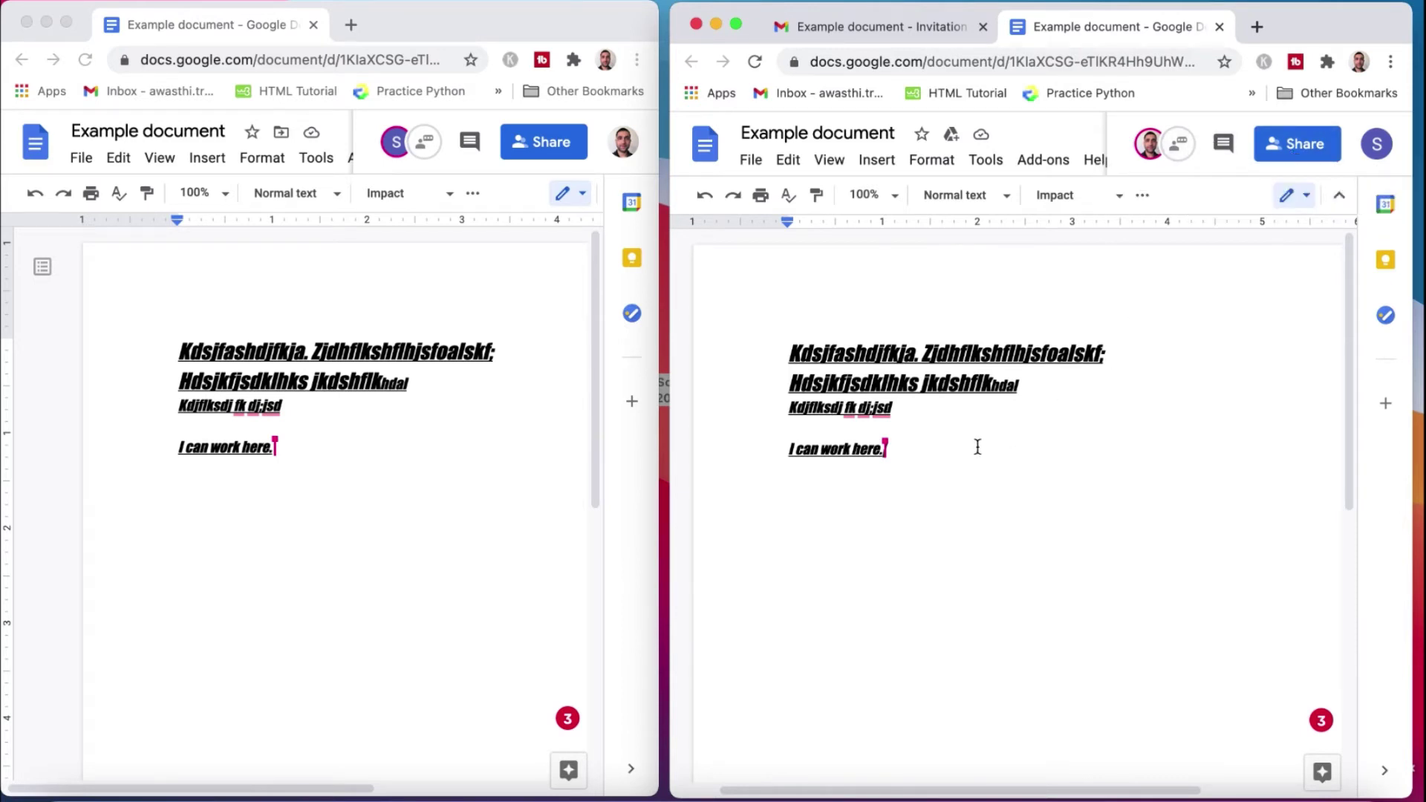
In the owner's document window, add the line "This is me editing the docs" below the existing text and select it.
left_click(358, 444)
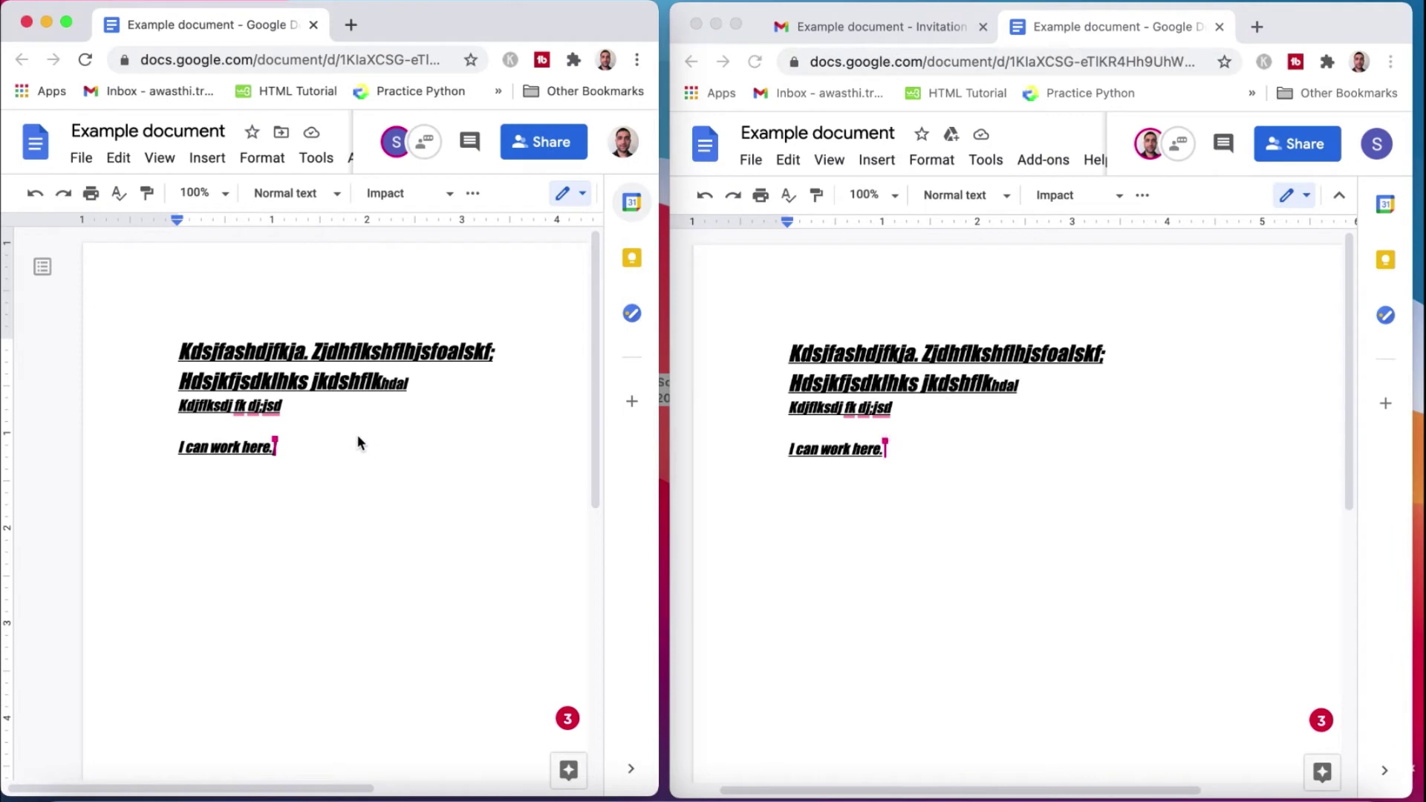
left_click(628, 144)
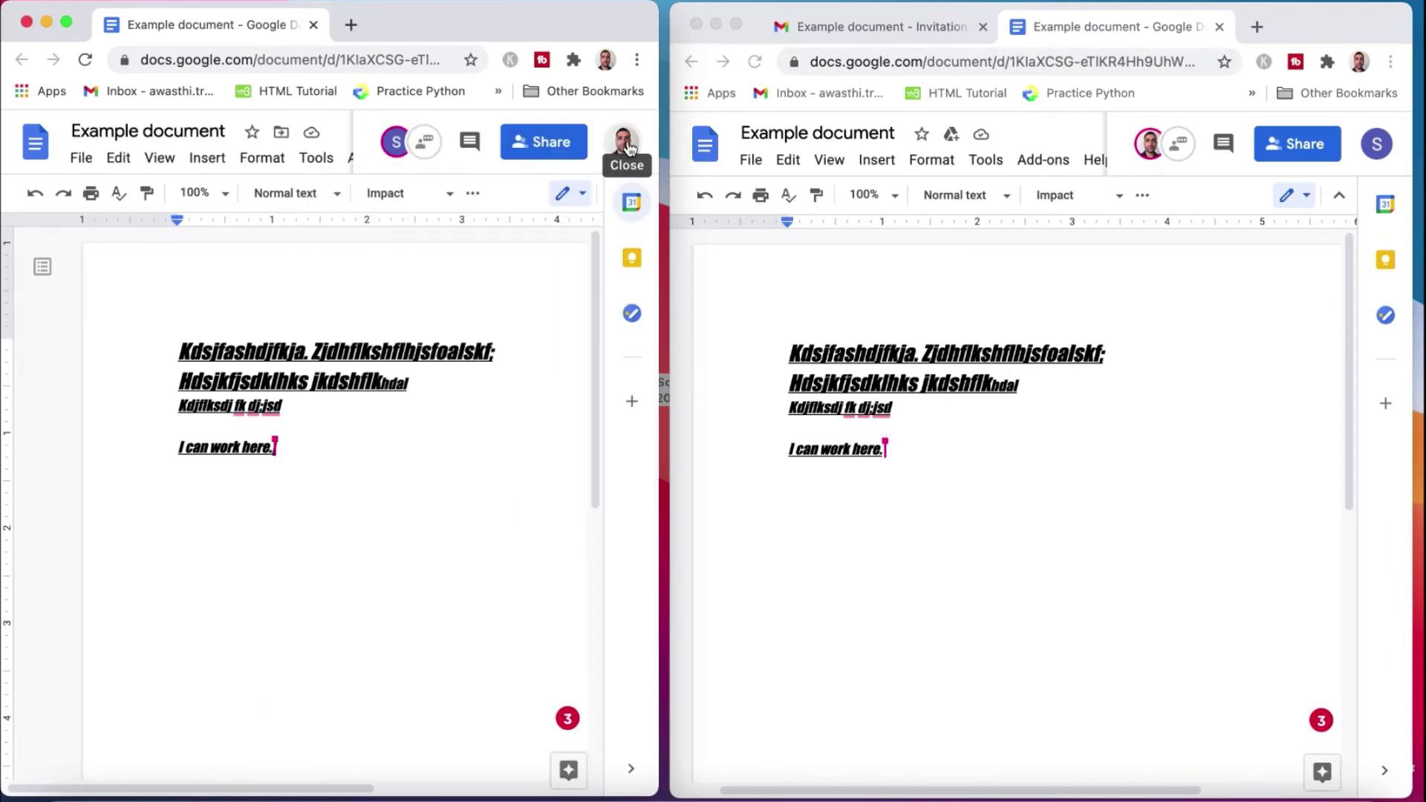
key("Return")
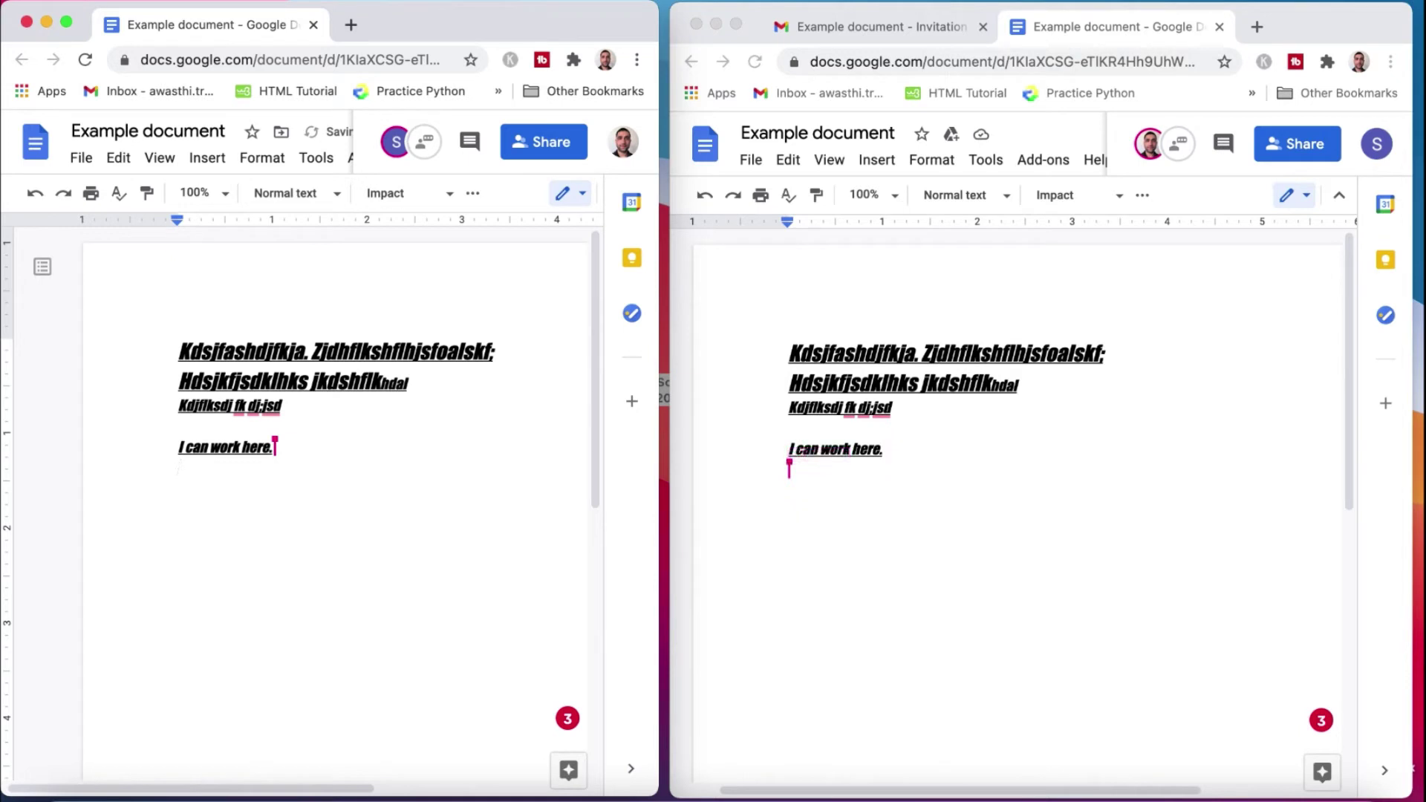
key("Return")
type("This is")
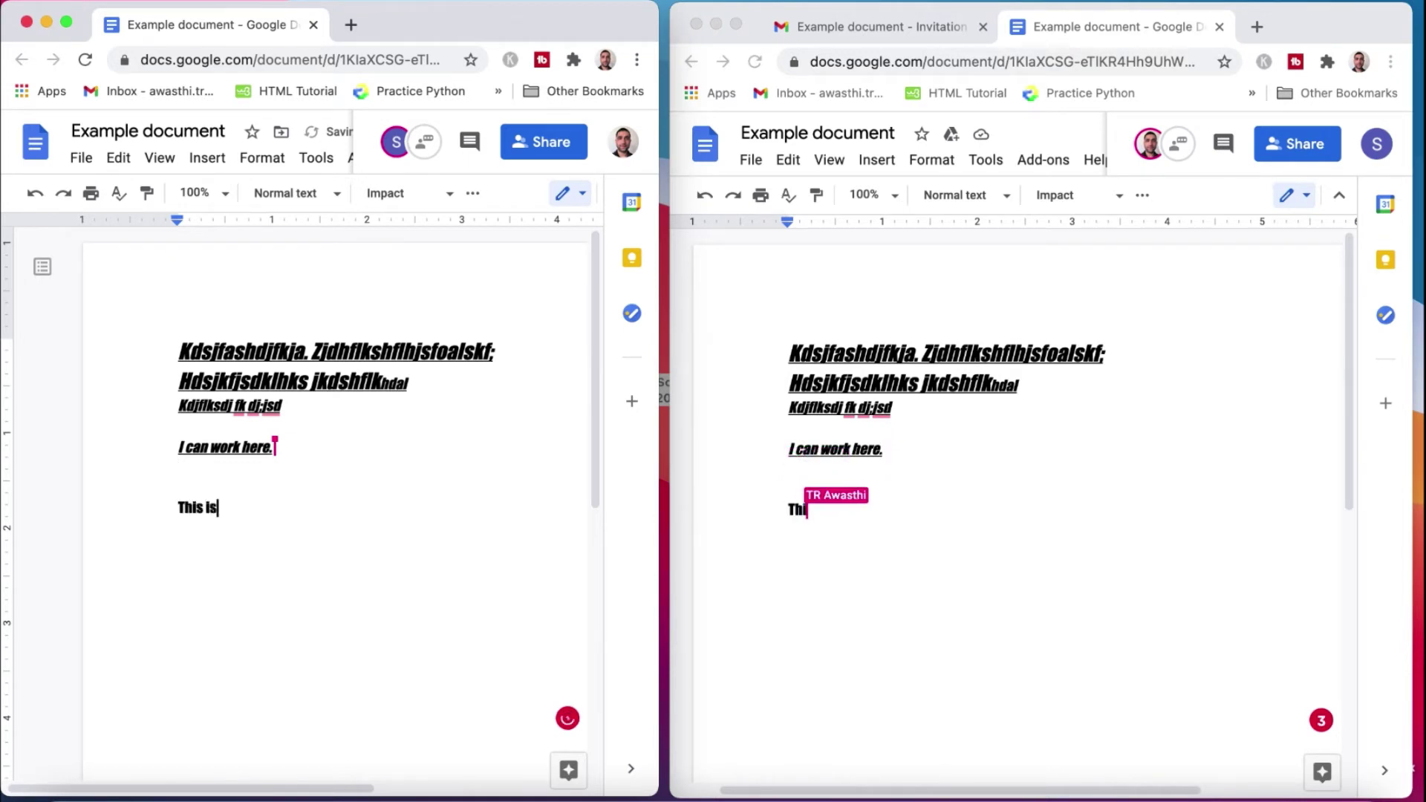
type(" me editin")
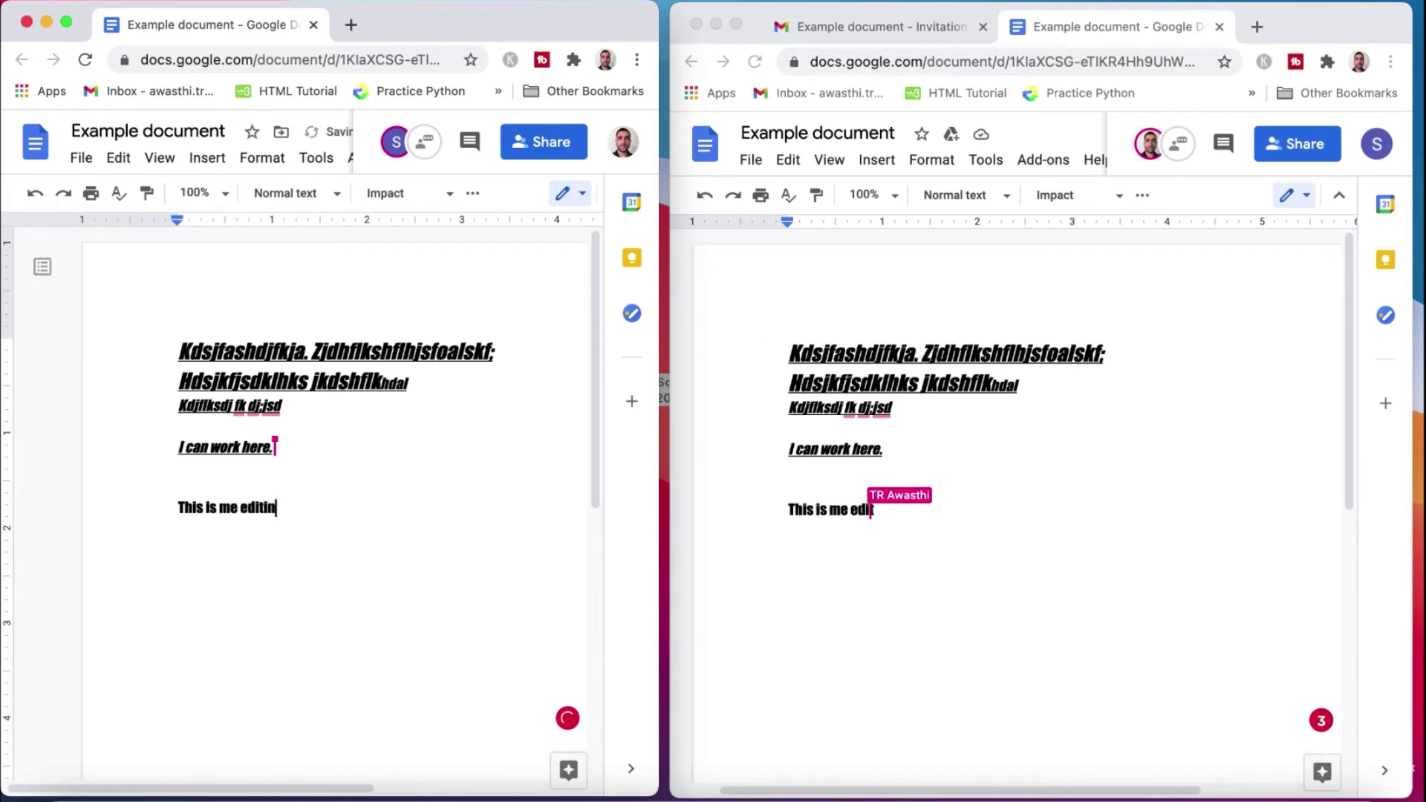
type("g the docs")
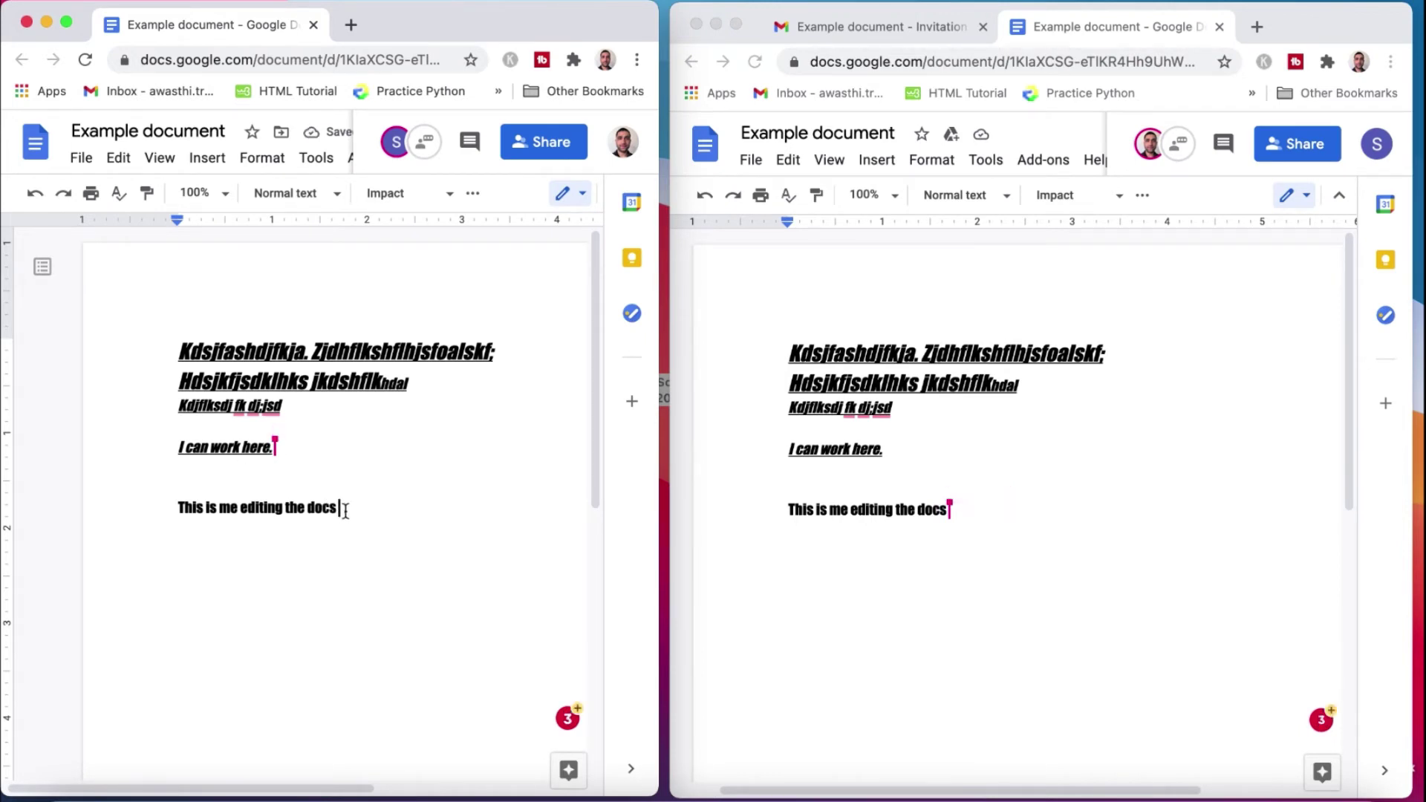
left_click_drag(339, 508, 177, 511)
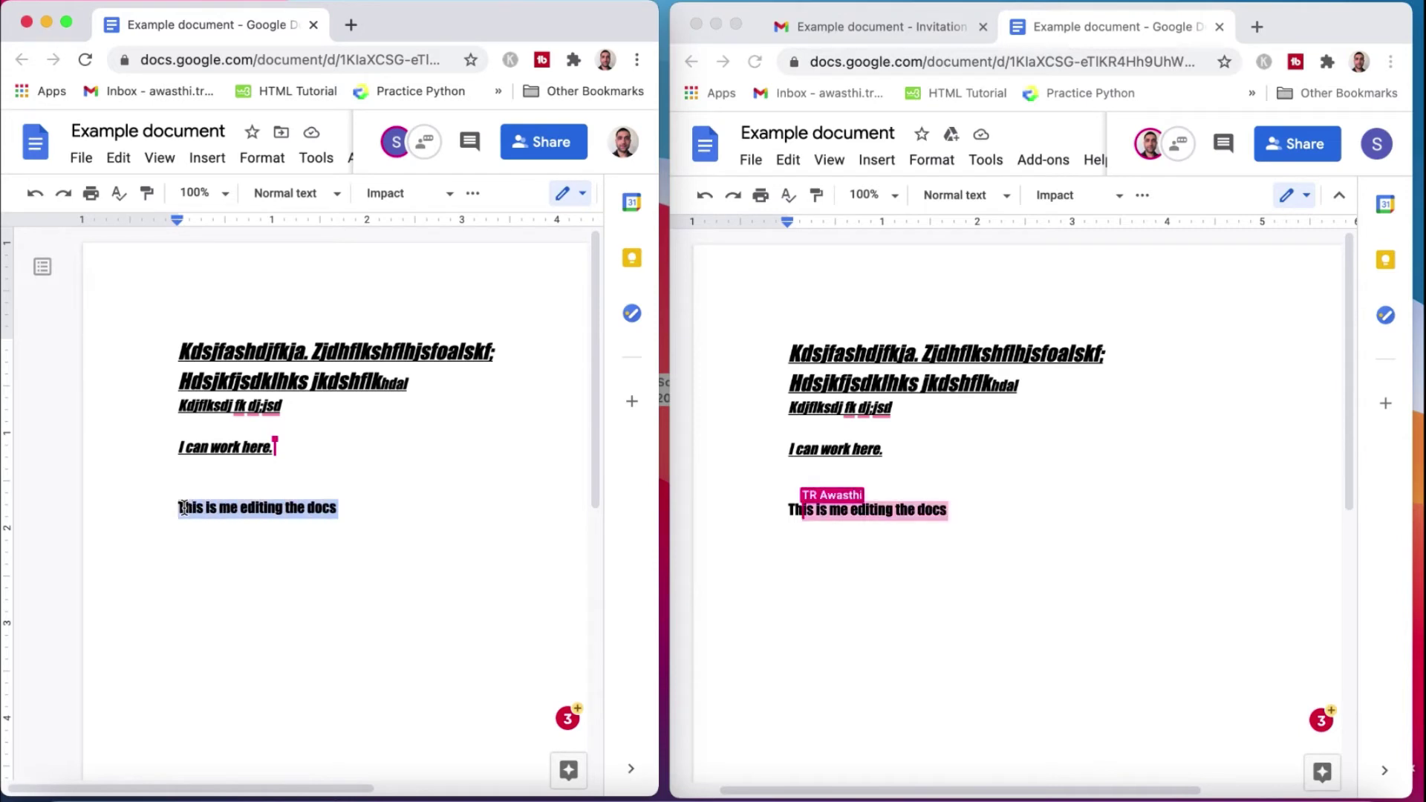
In the collaborator's document window, add the line "This is more i am adding" below the last line, separated by a blank line.
left_click(975, 511)
left_click(951, 512)
scroll(948, 510, "right", 3)
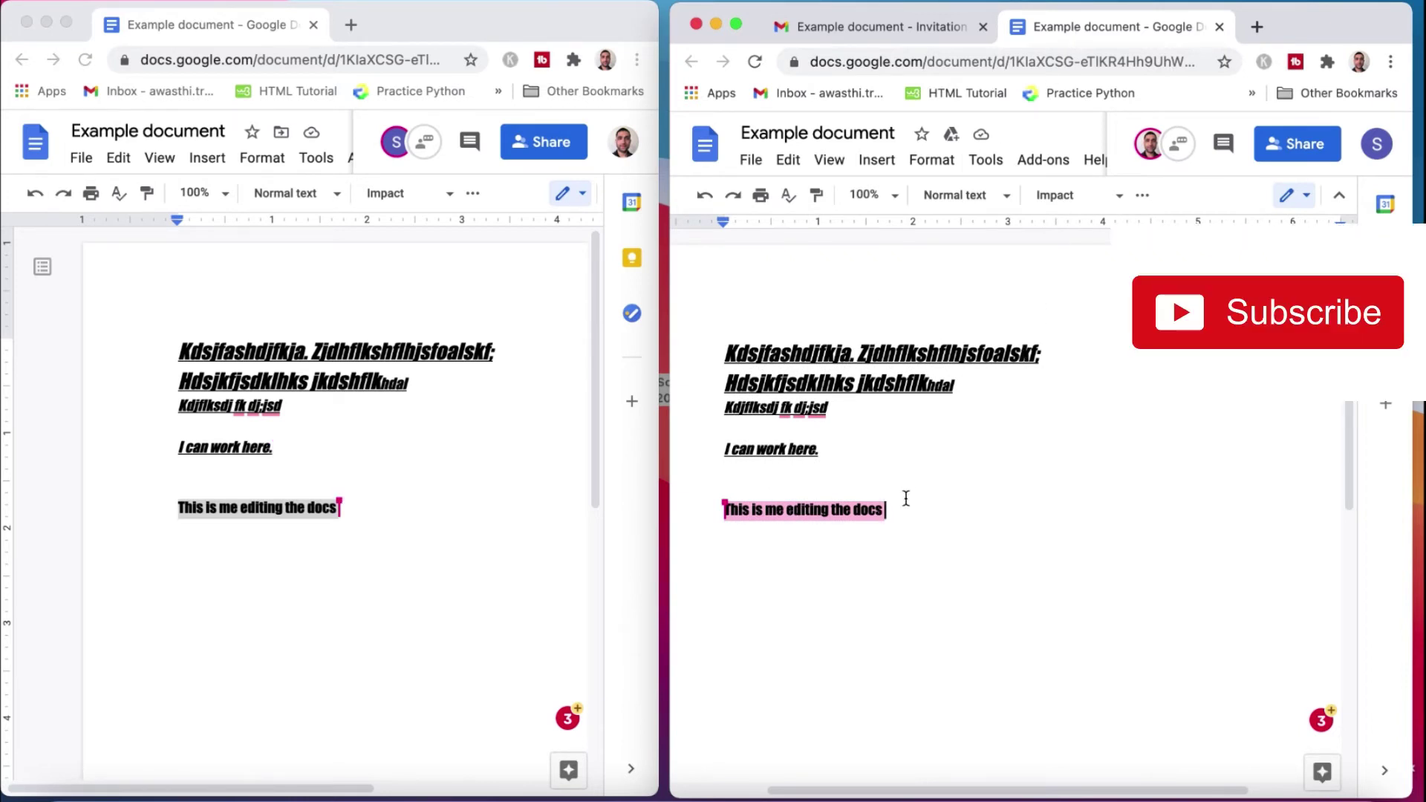
key("Return")
key("Return")
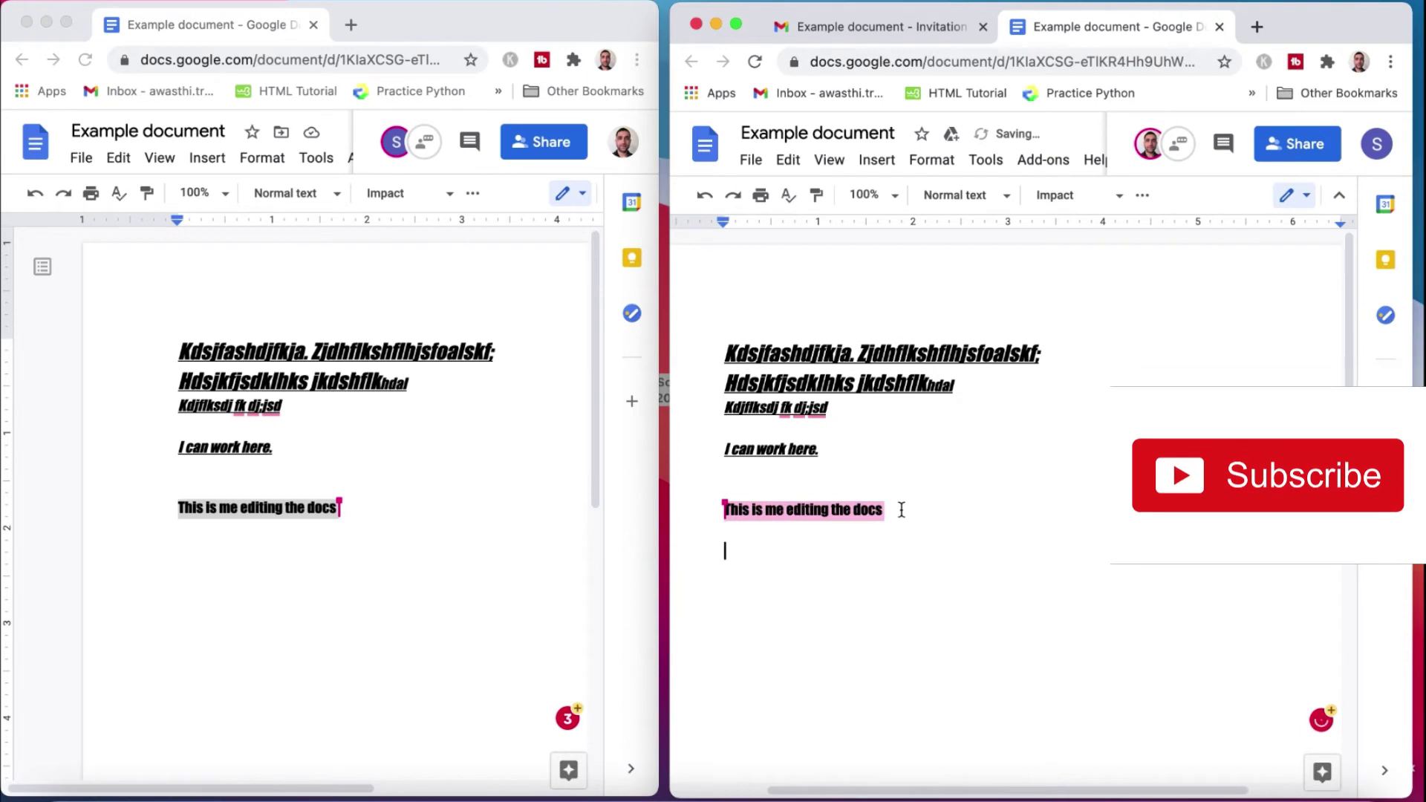
type("This ")
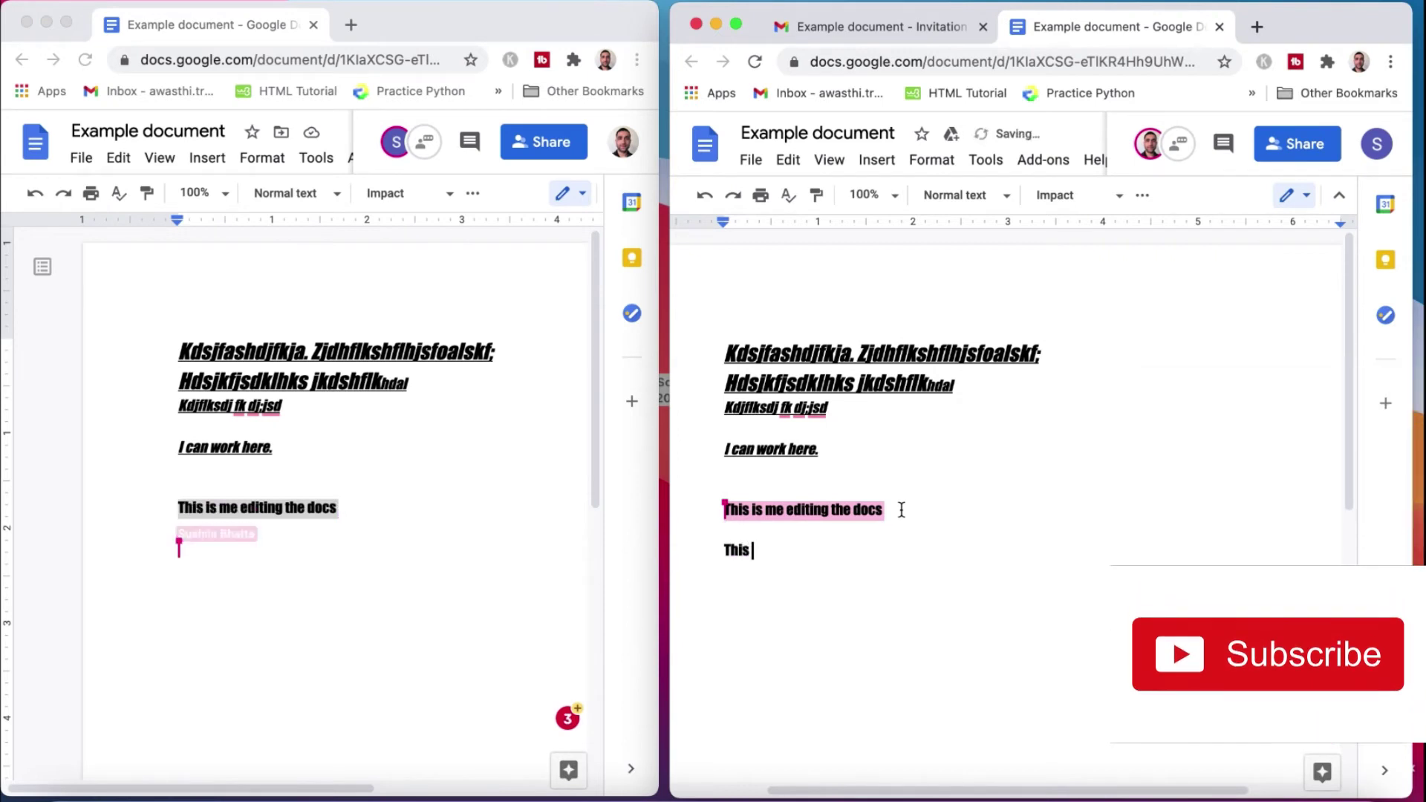
type("is more i a")
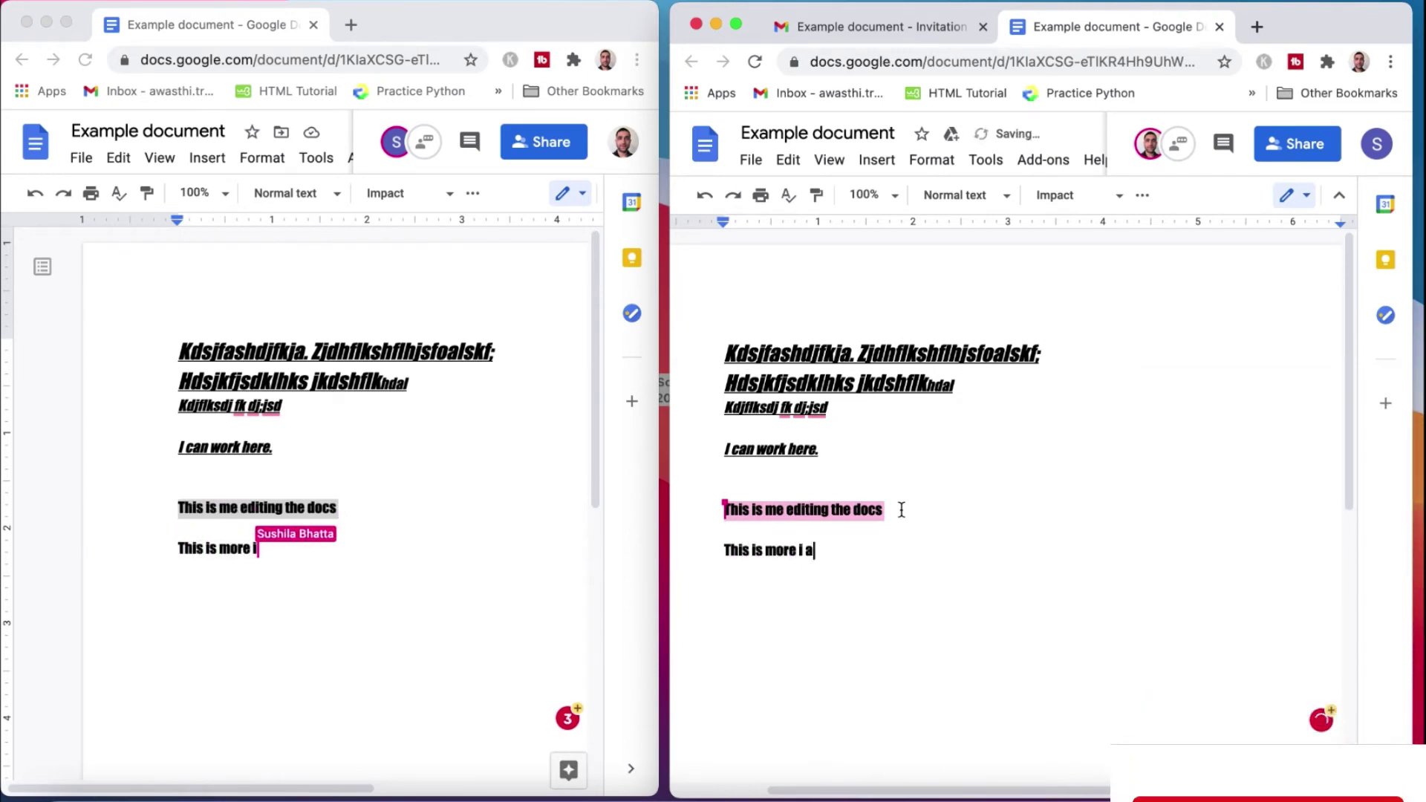
type("m adding")
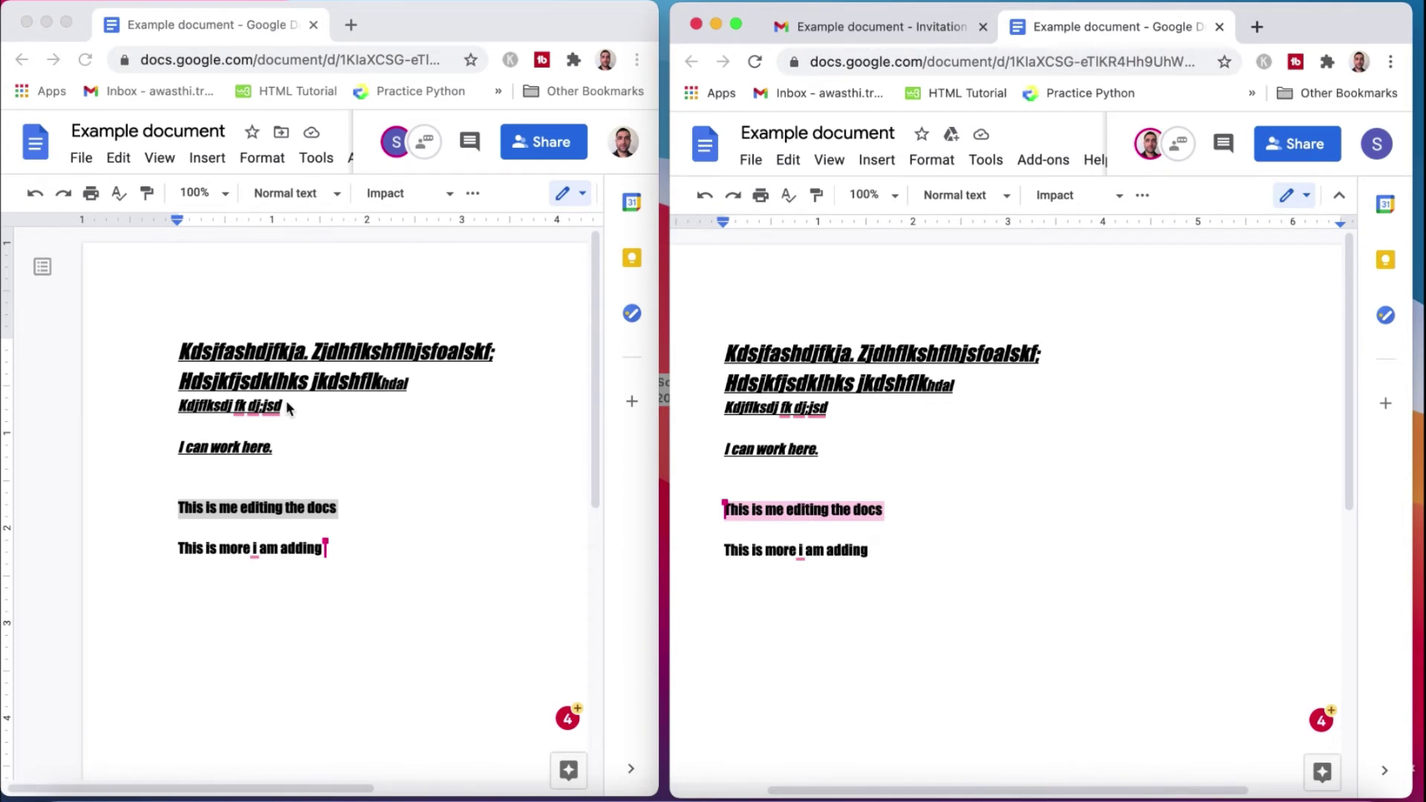
Enlarge the owner's document window and highlight the first two lines of text in yellow.
left_click(286, 399)
key("ctrl+alt+Return")
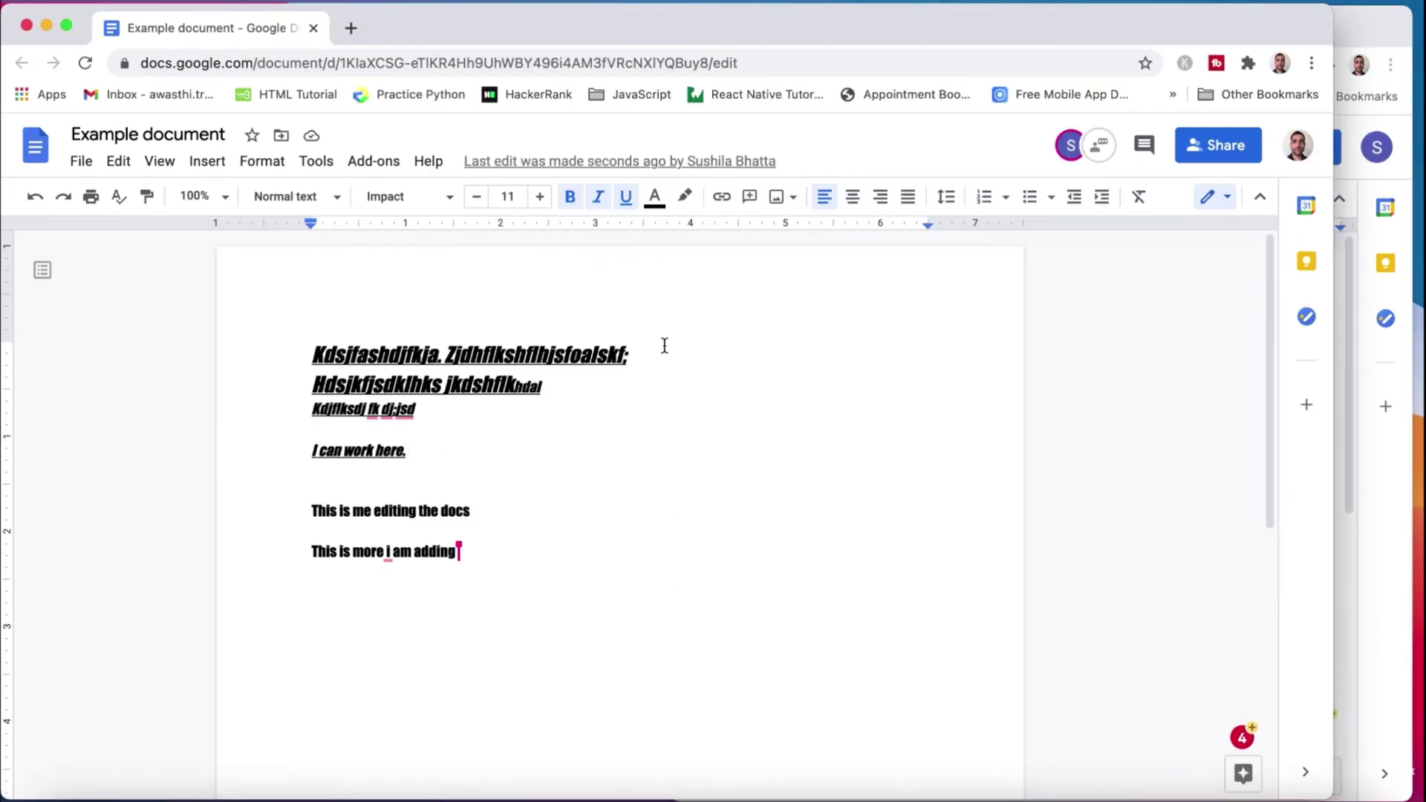
left_click_drag(312, 353, 573, 375)
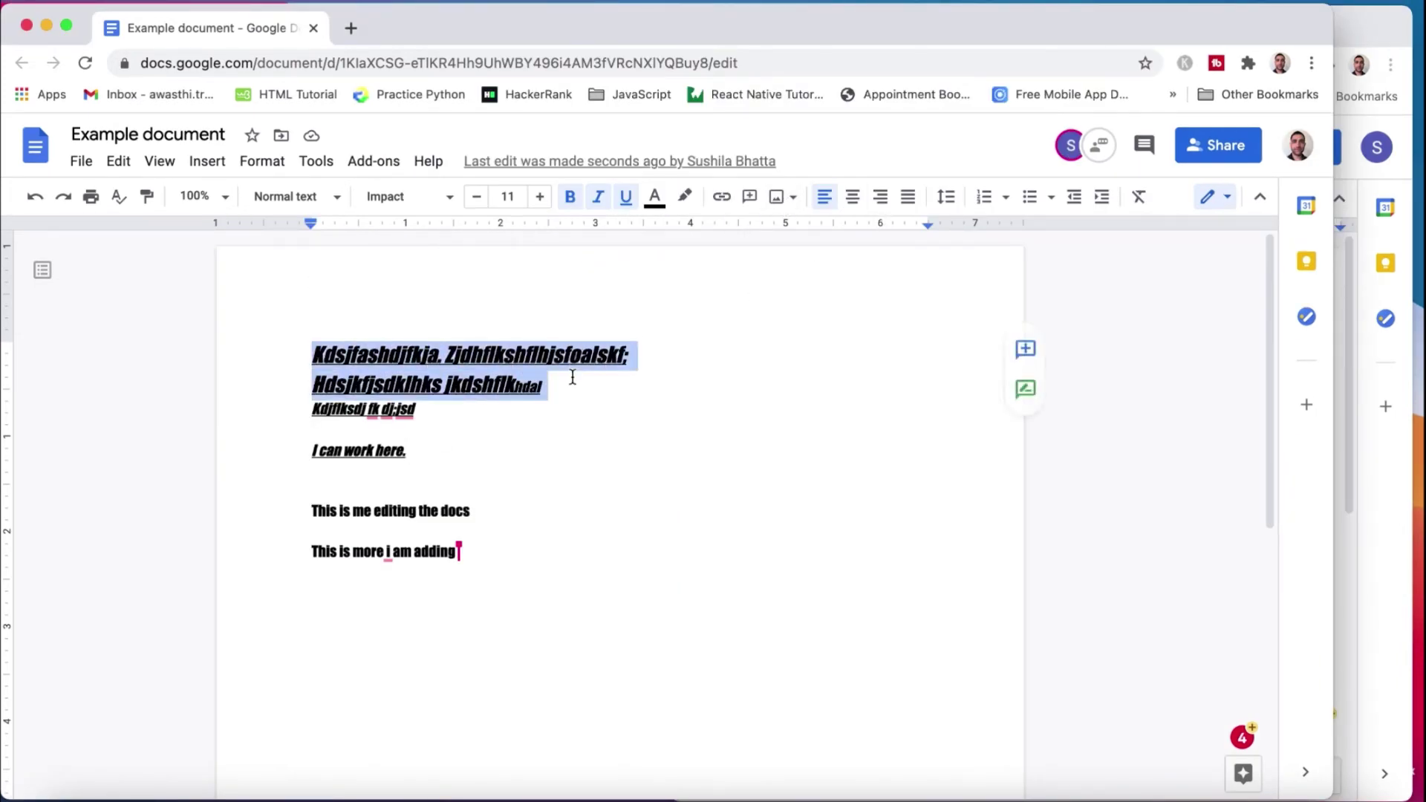
left_click(683, 197)
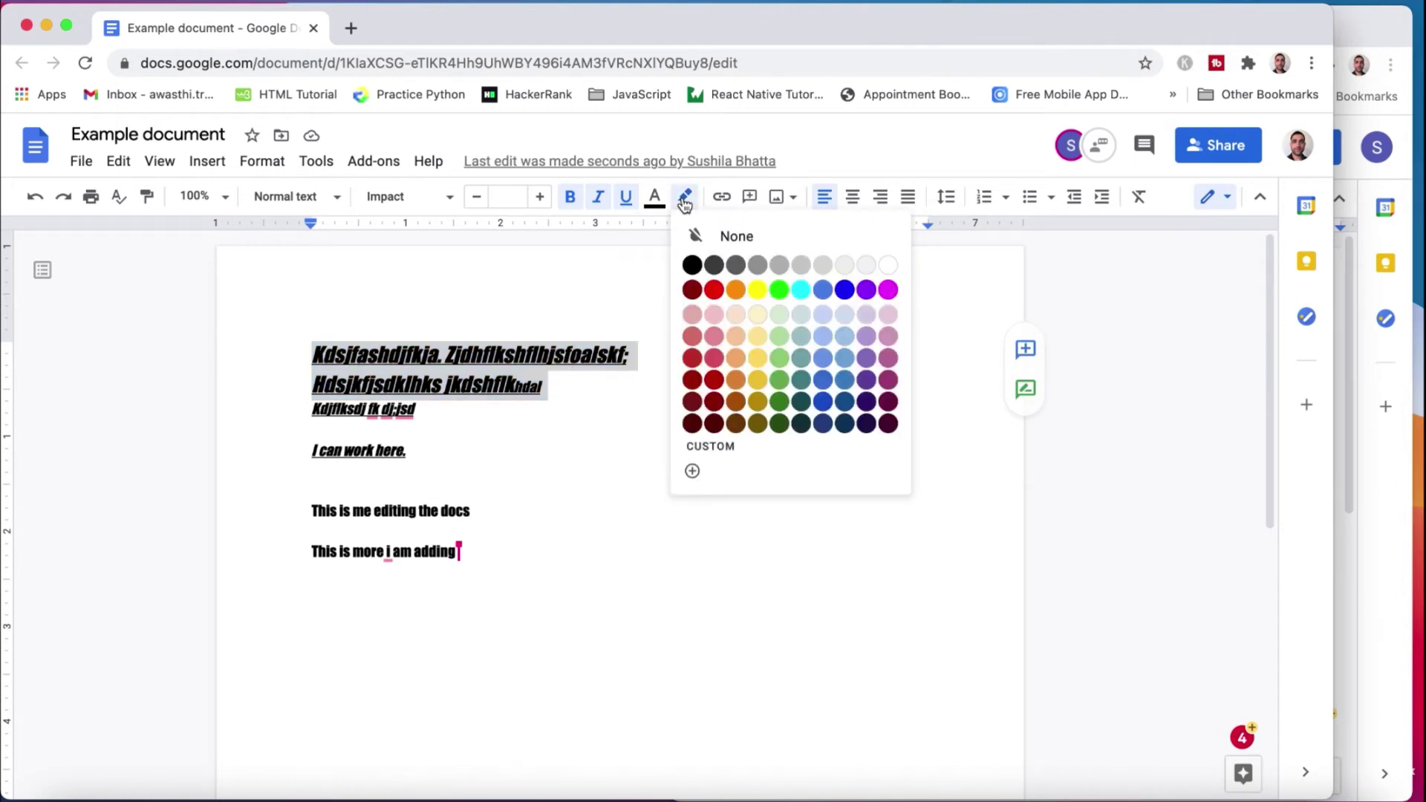
left_click(758, 290)
left_click(615, 415)
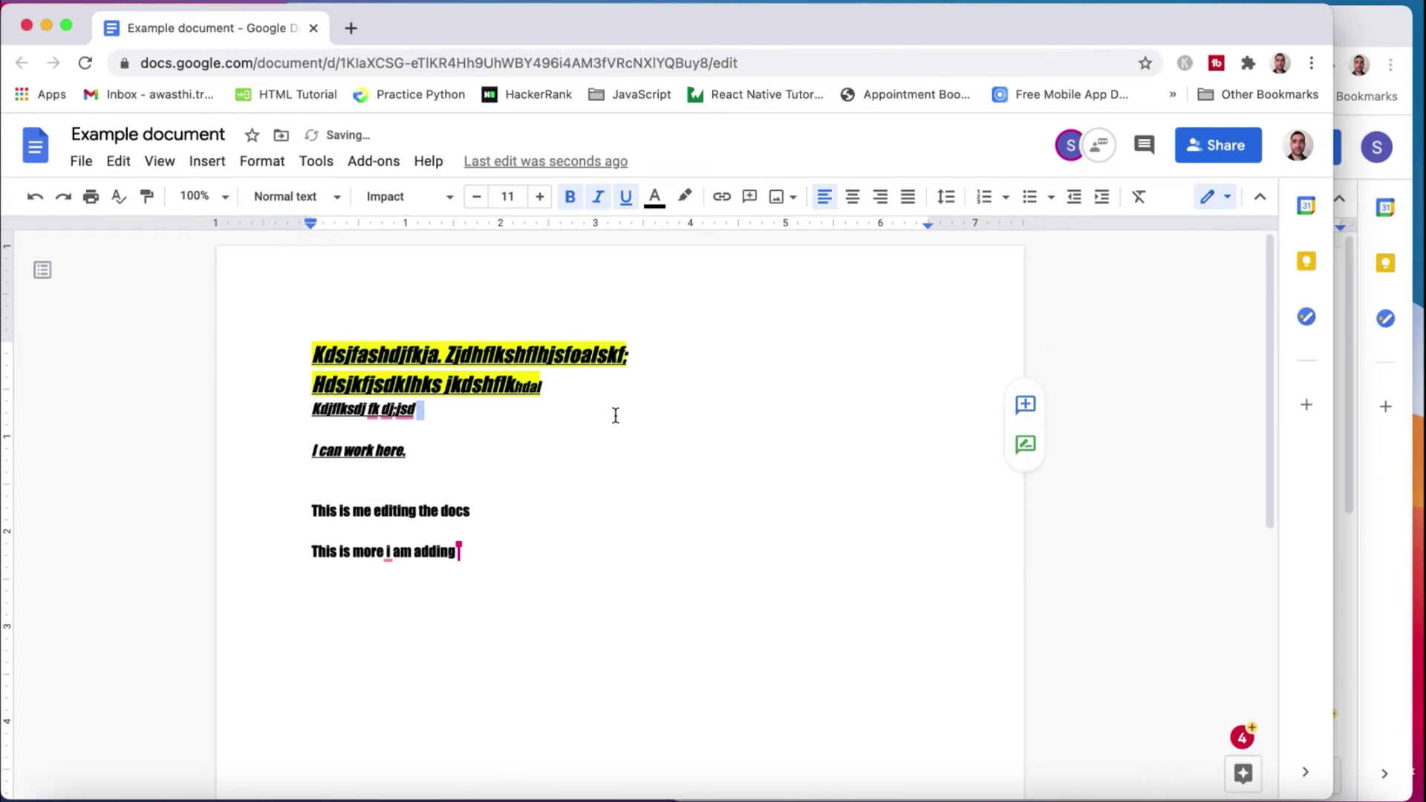
Remove the highlight colour from the first two lines of text.
left_click_drag(312, 353, 579, 382)
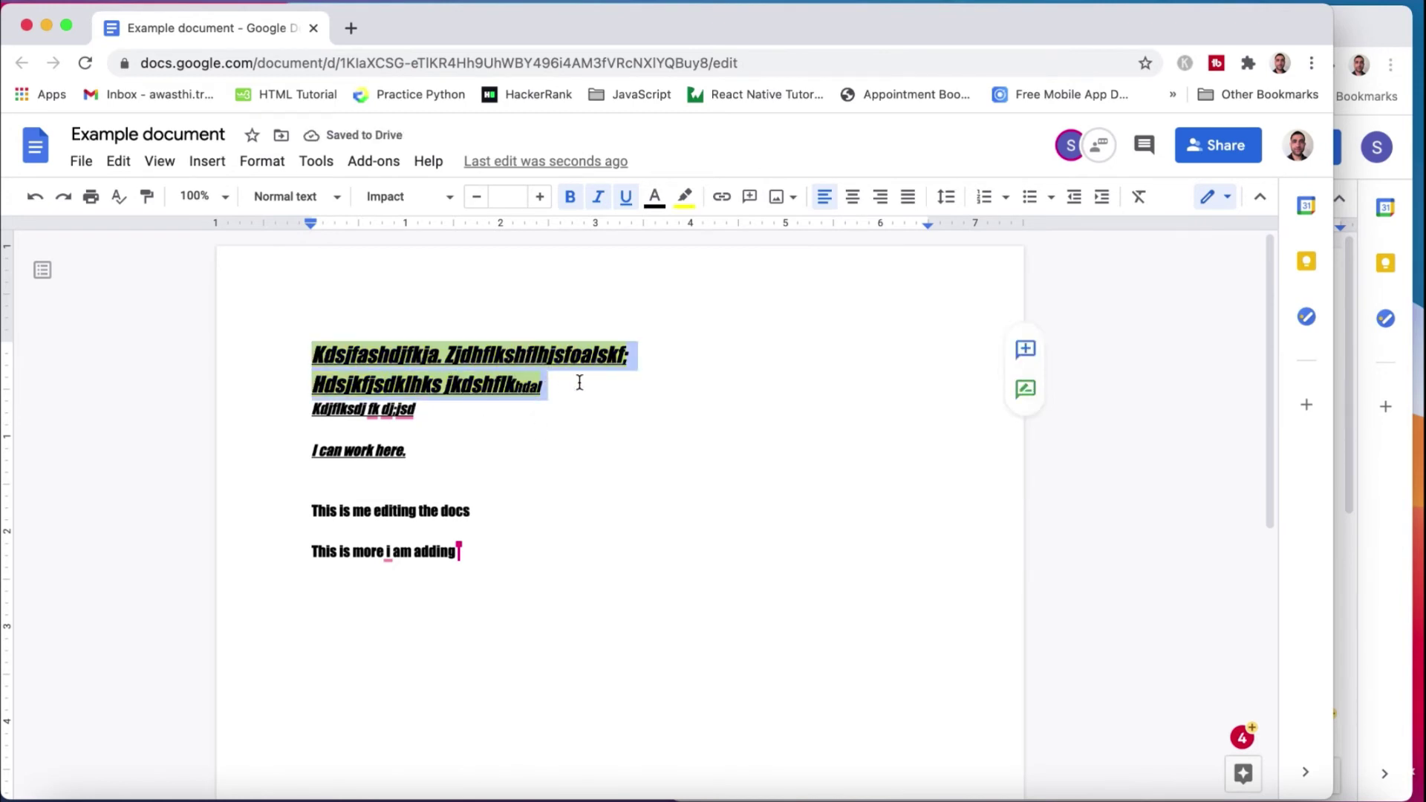
left_click(684, 196)
left_click(712, 236)
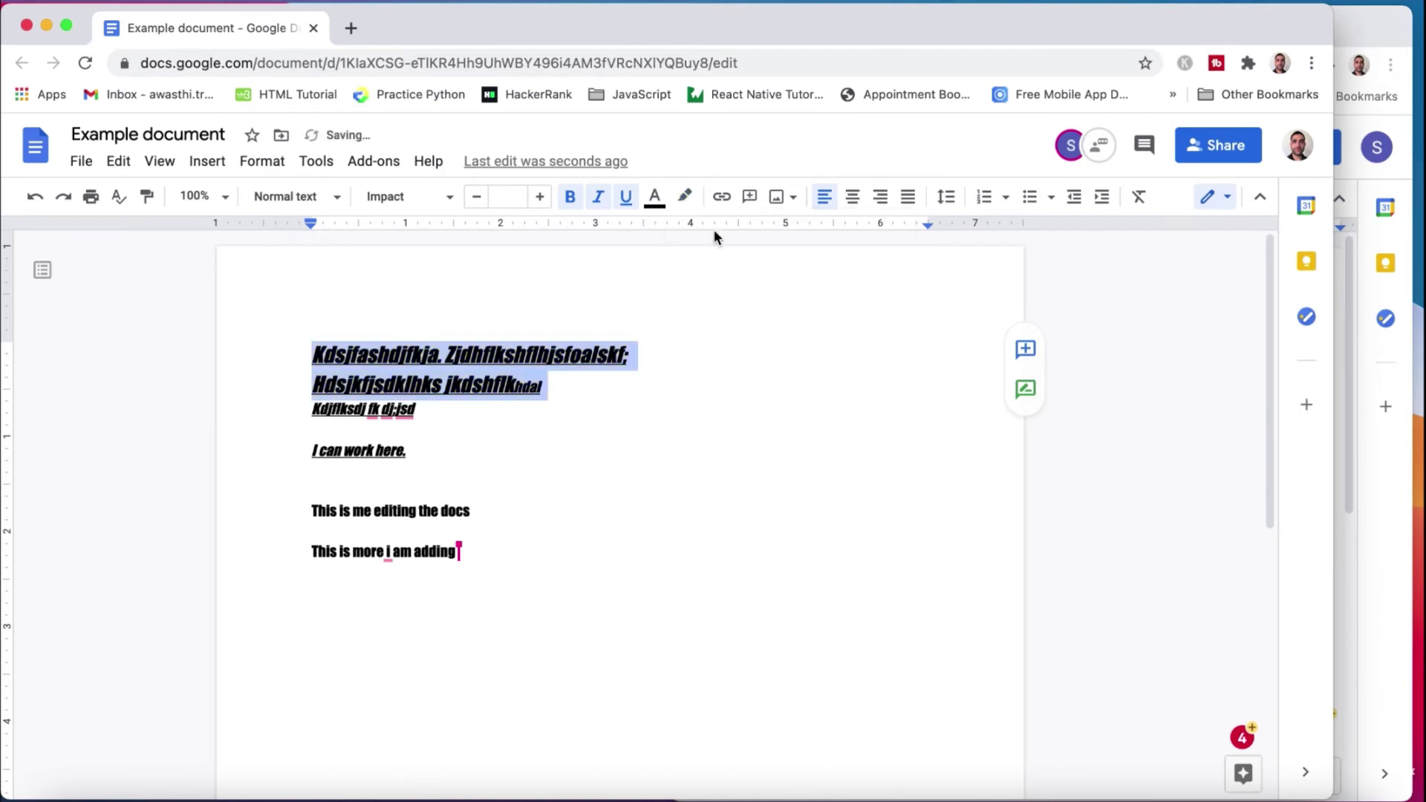
left_click(565, 431)
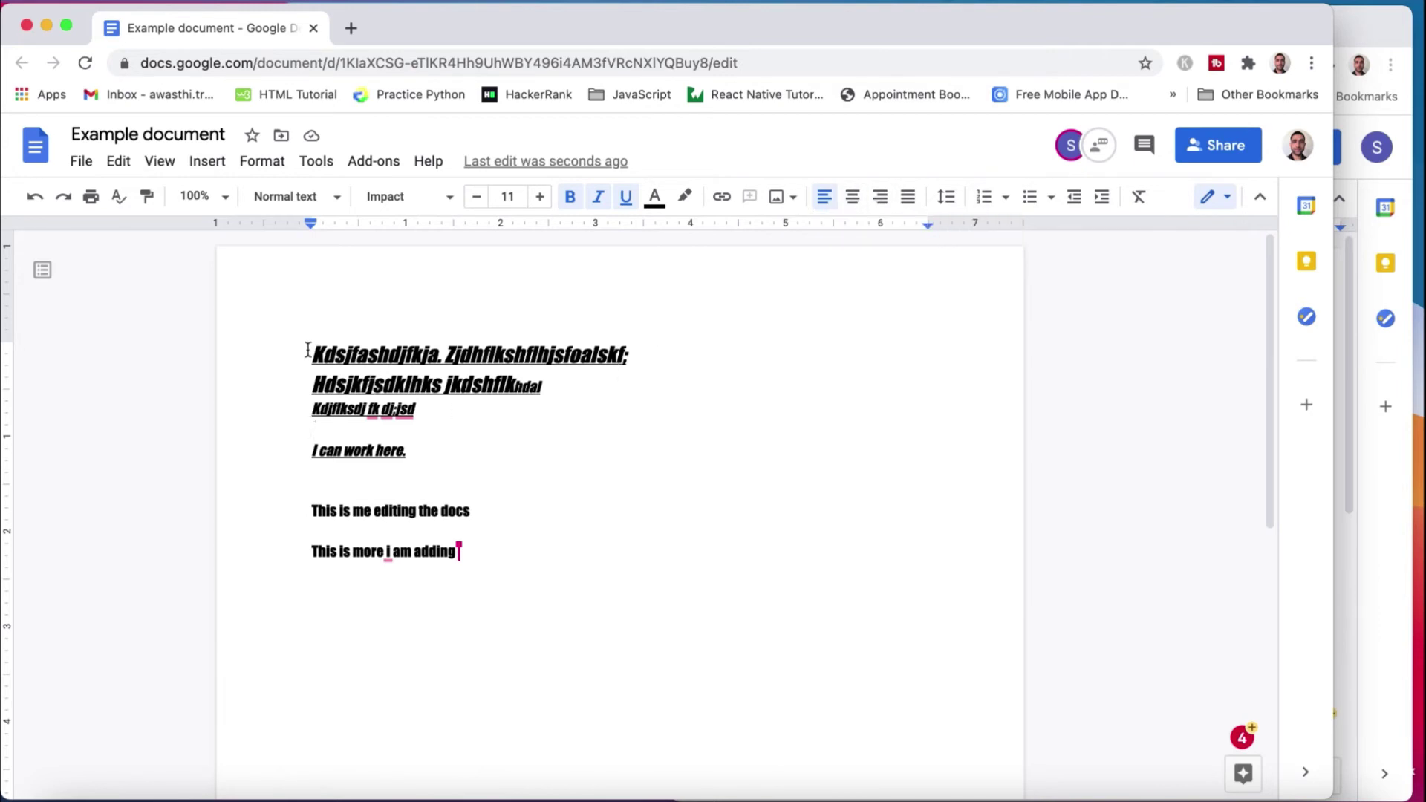
Try centre, right and left alignment on all the document text and finish with justified alignment.
left_click_drag(309, 350, 560, 582)
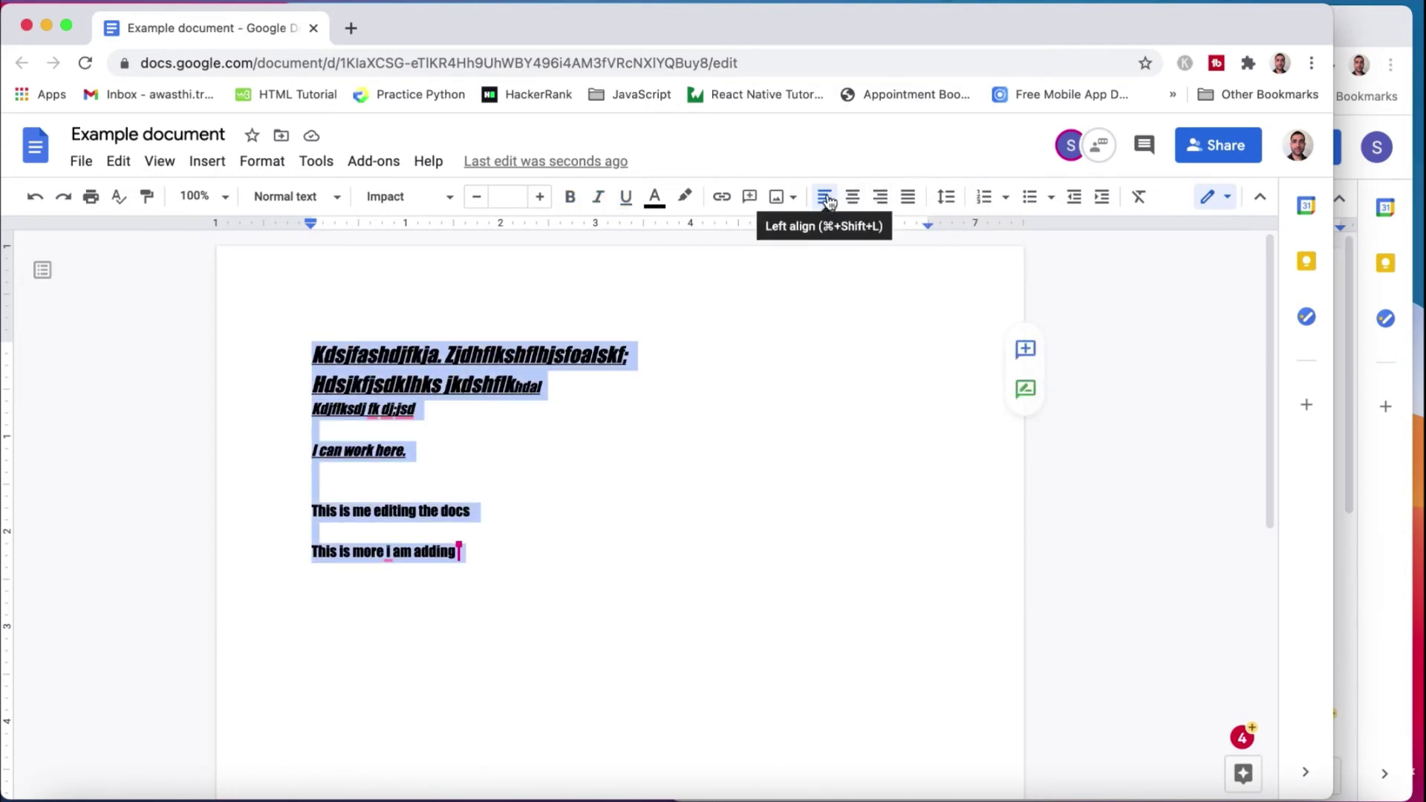
left_click(853, 197)
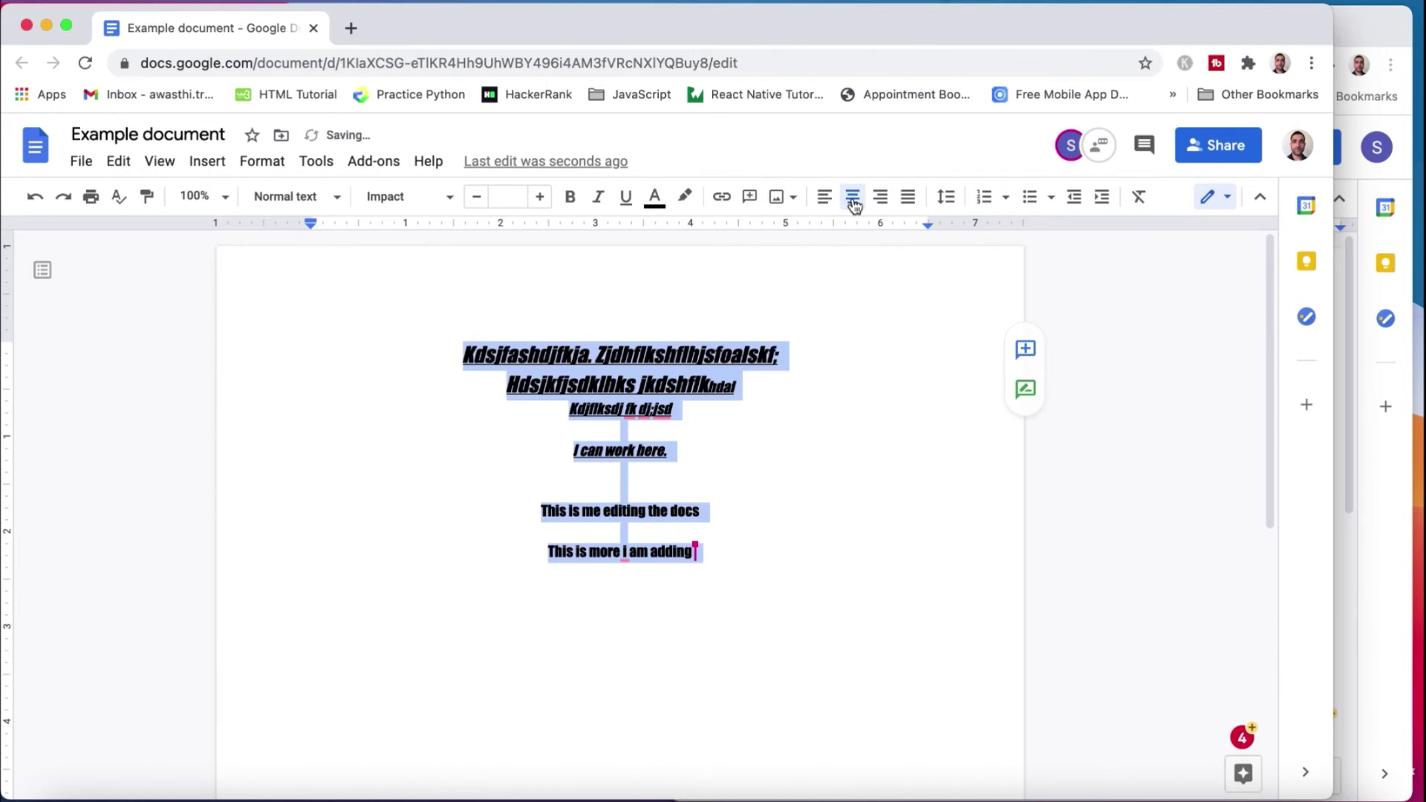
left_click(880, 198)
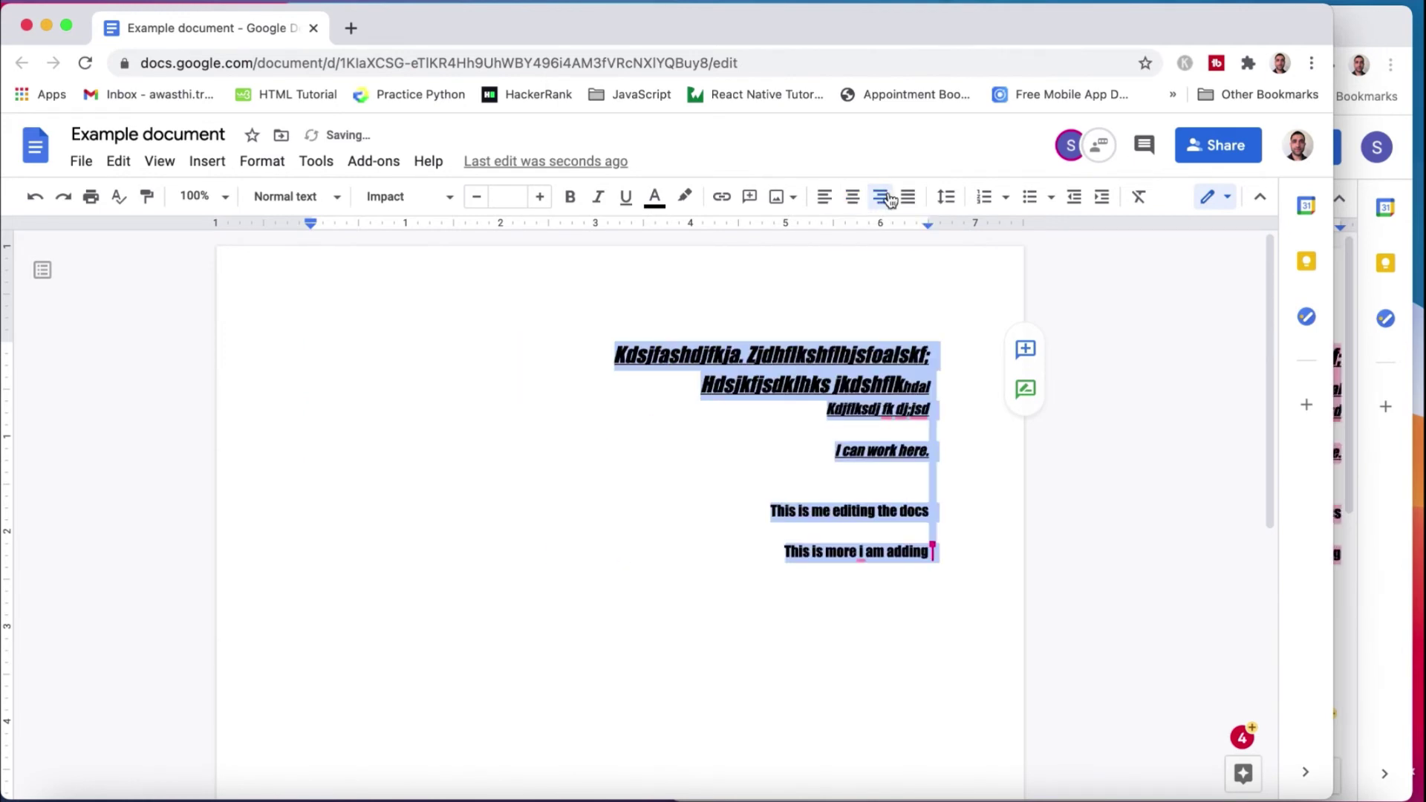
left_click(826, 199)
left_click(911, 200)
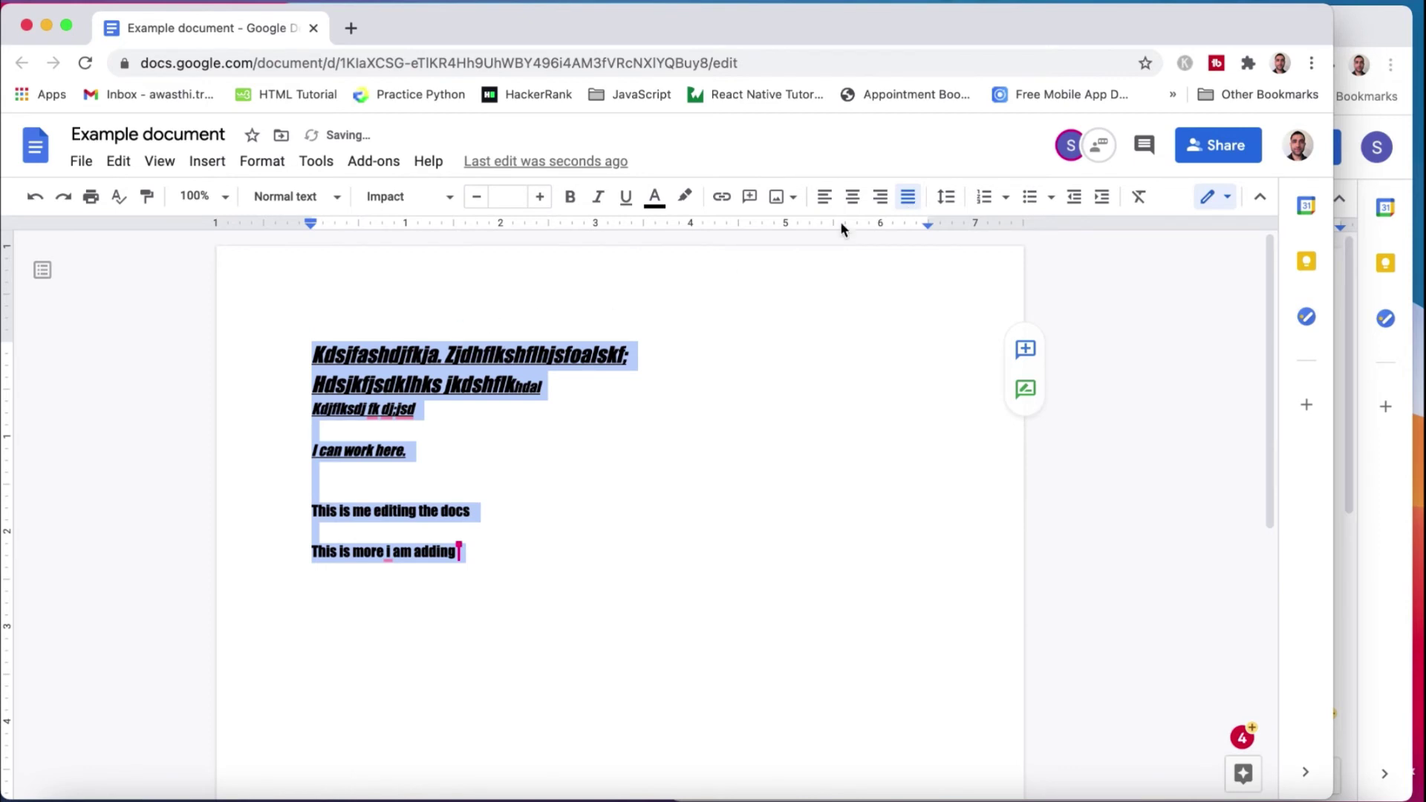
Set the line spacing of all the text to 1.5 and increase it to double.
left_click(948, 196)
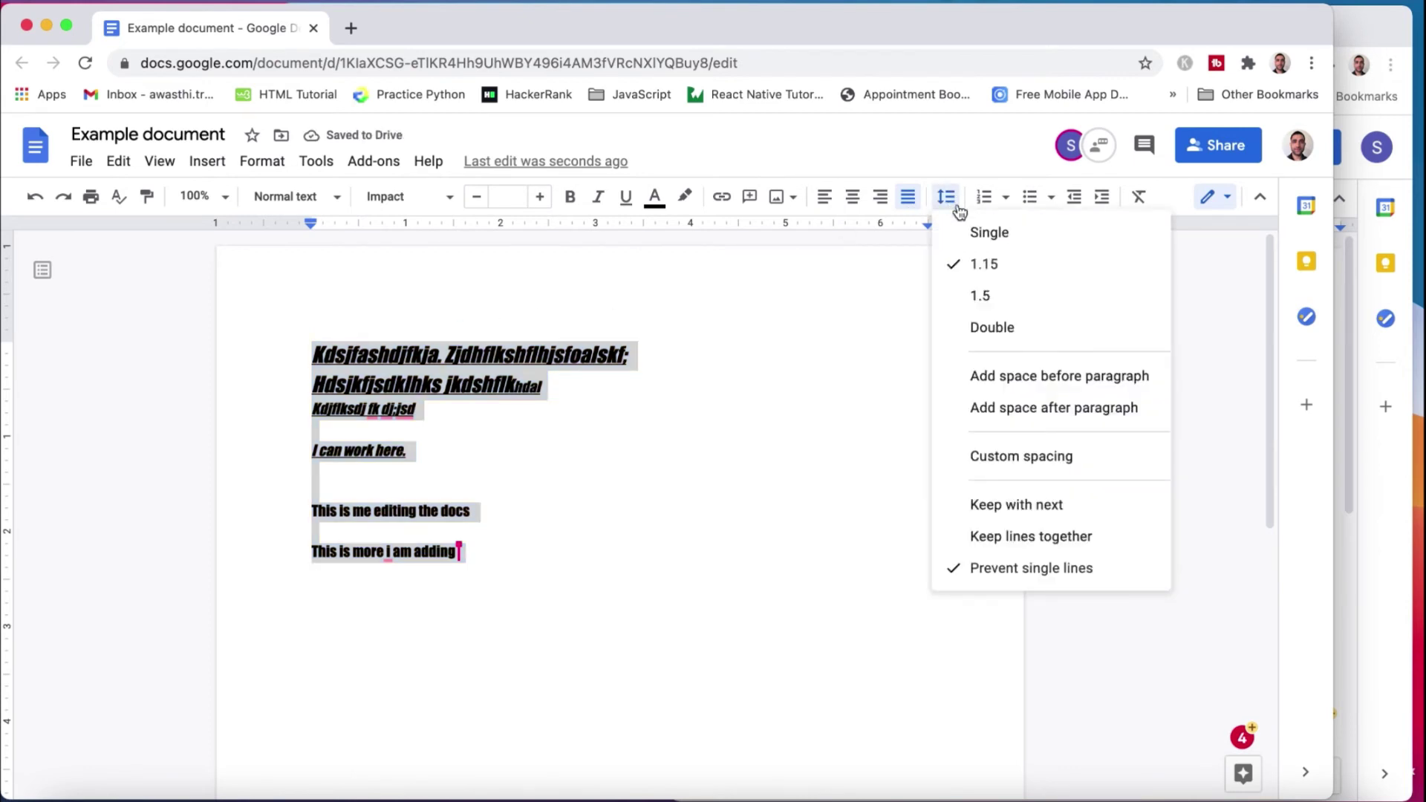
left_click(980, 297)
left_click(946, 197)
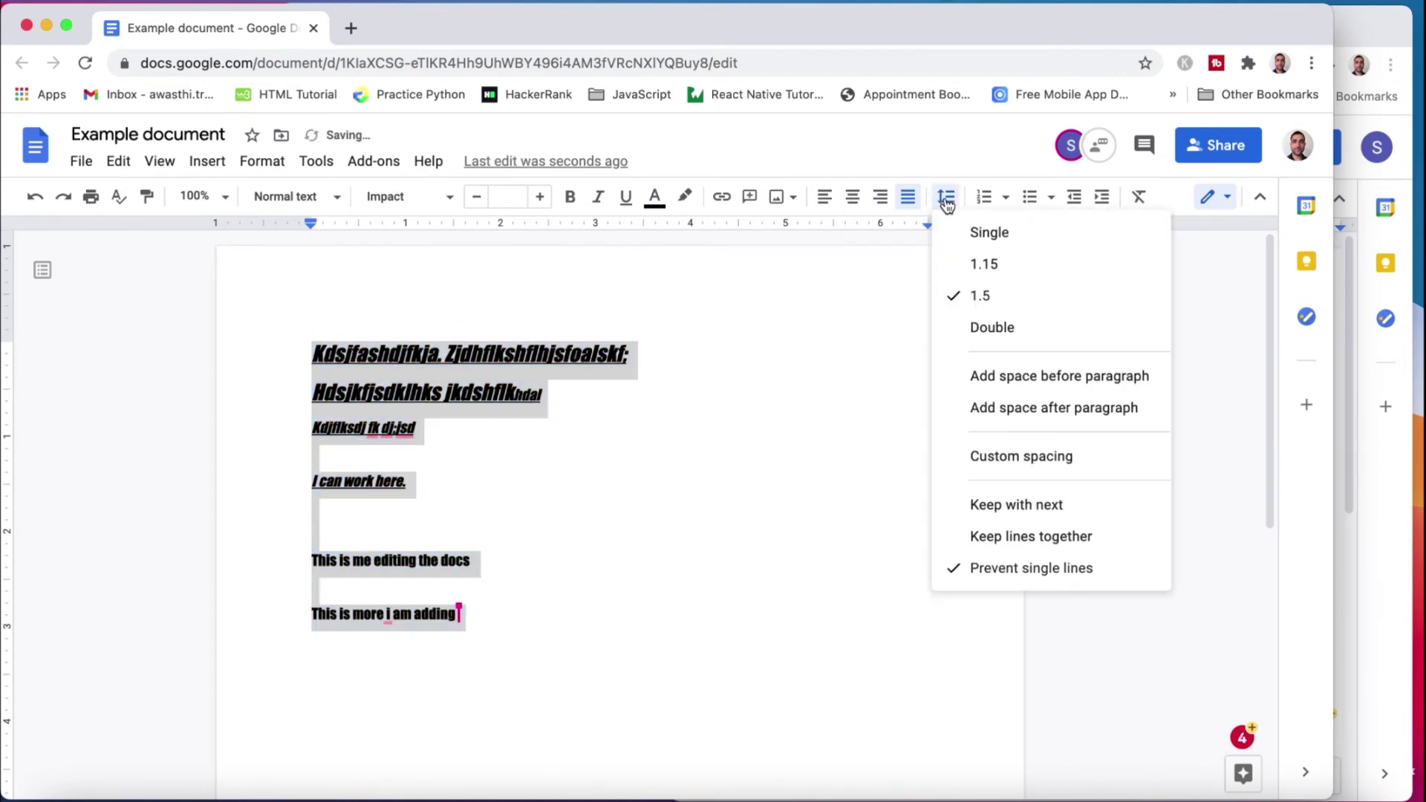
left_click(973, 329)
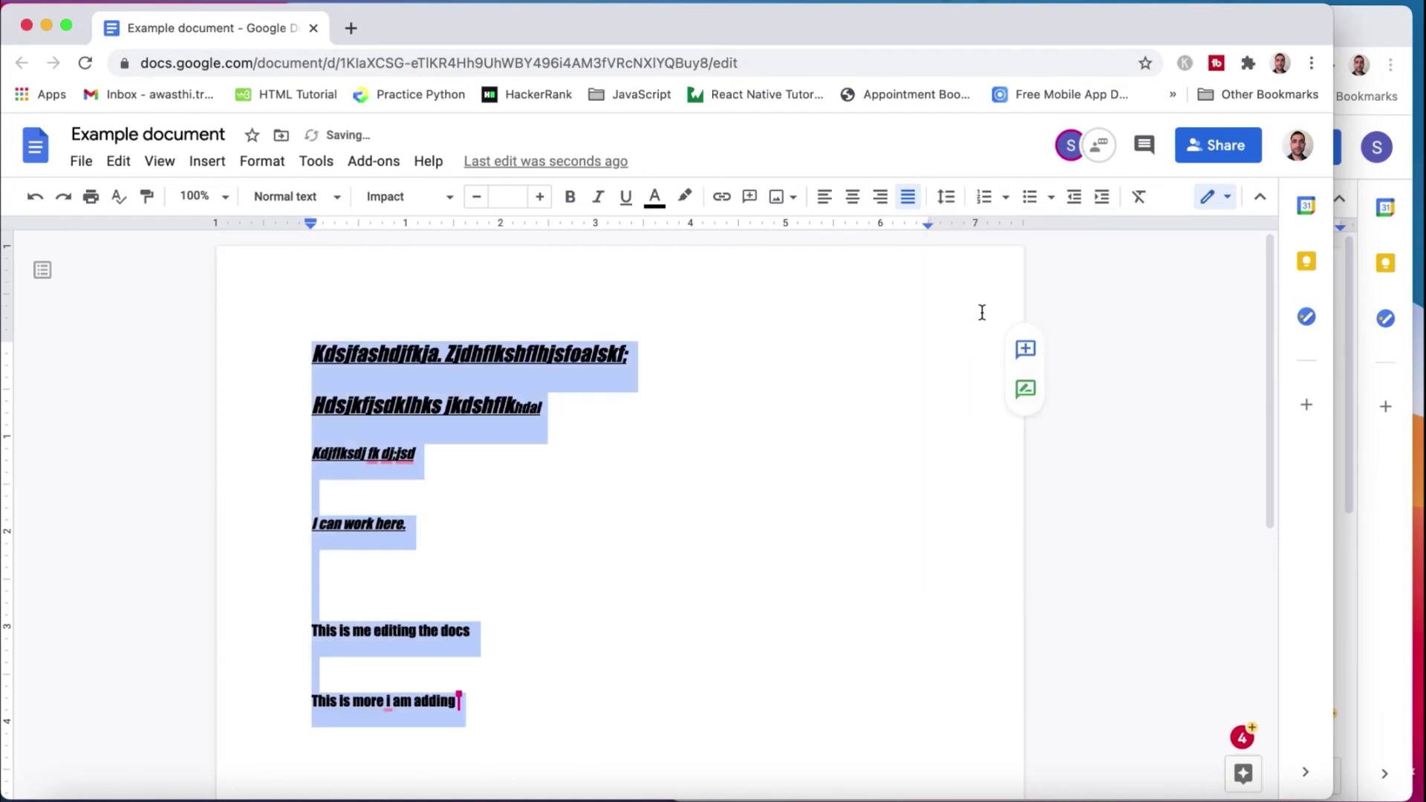
Format all the text as a numbered list, convert it to a bulleted list and deselect the text.
left_click(985, 198)
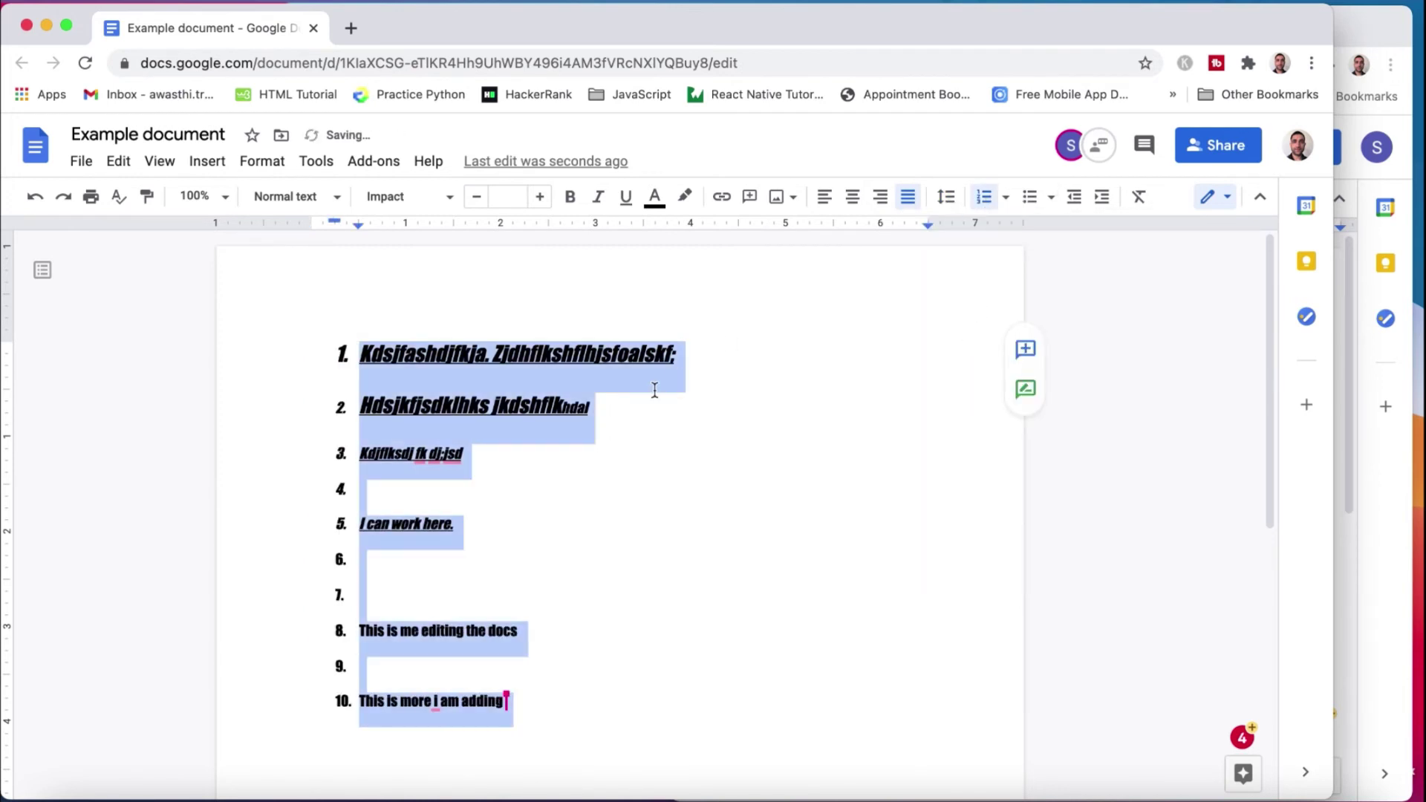
left_click(1029, 197)
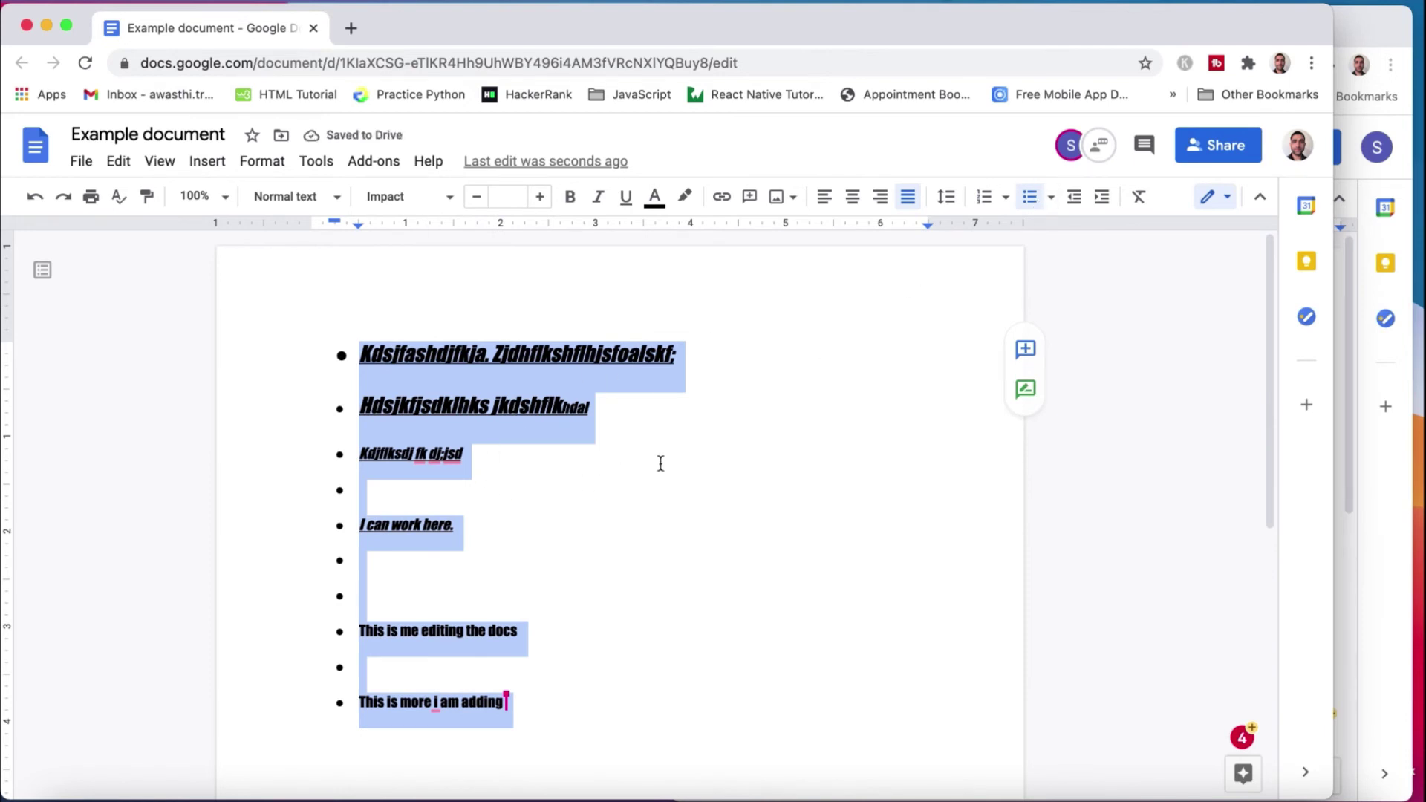
left_click(590, 522)
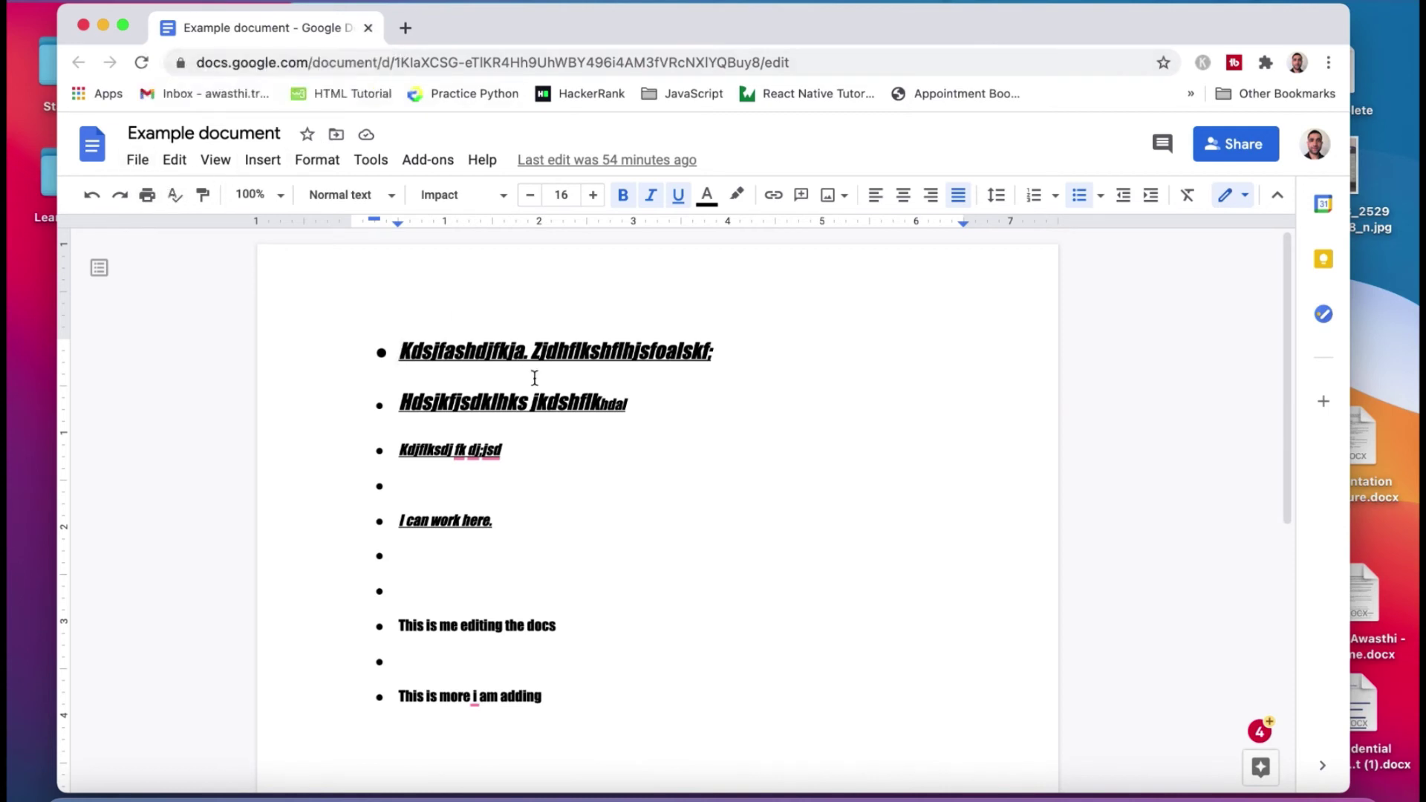
Close the document, search the web for "google drive" in a new Chrome window and open My Drive to locate the Example document file.
left_click(368, 28)
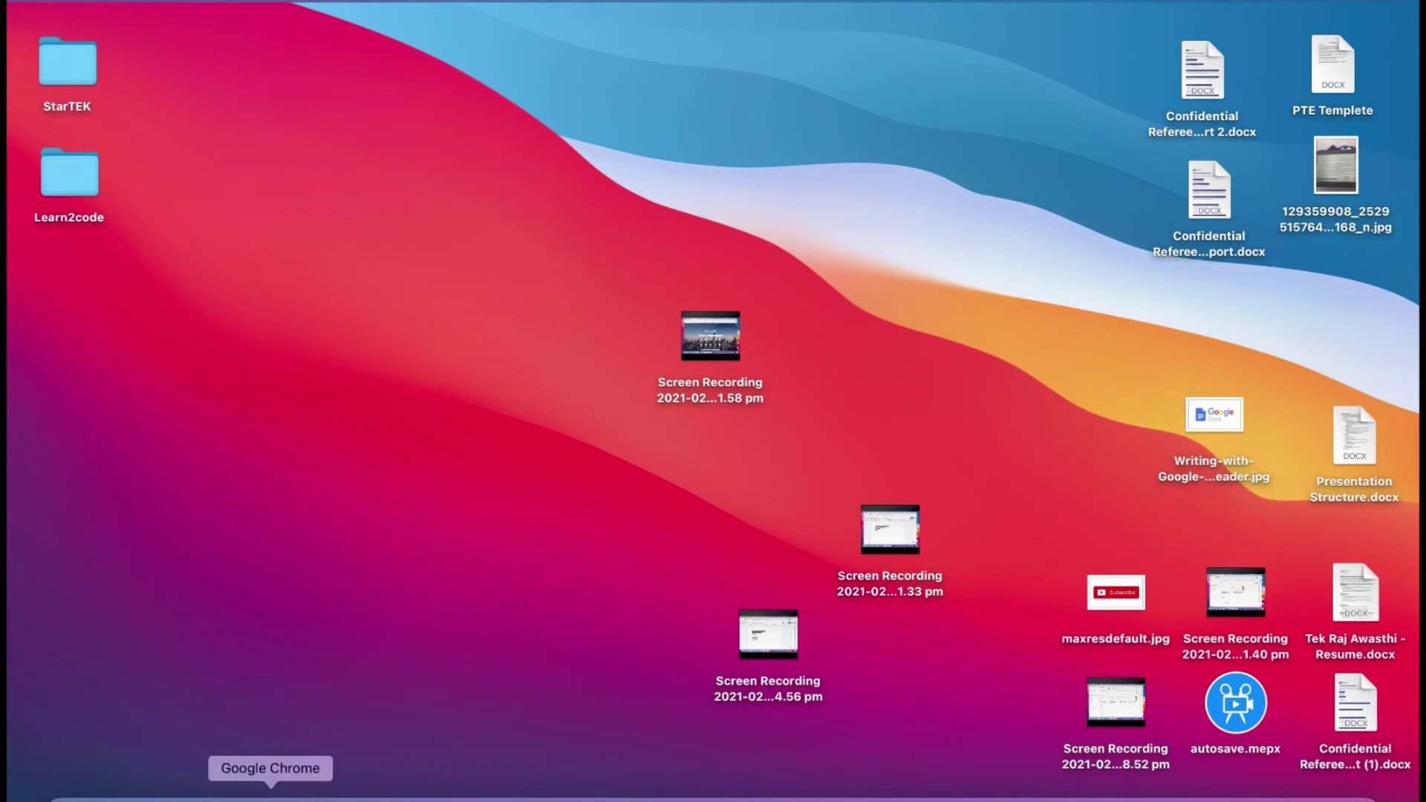
left_click(270, 796)
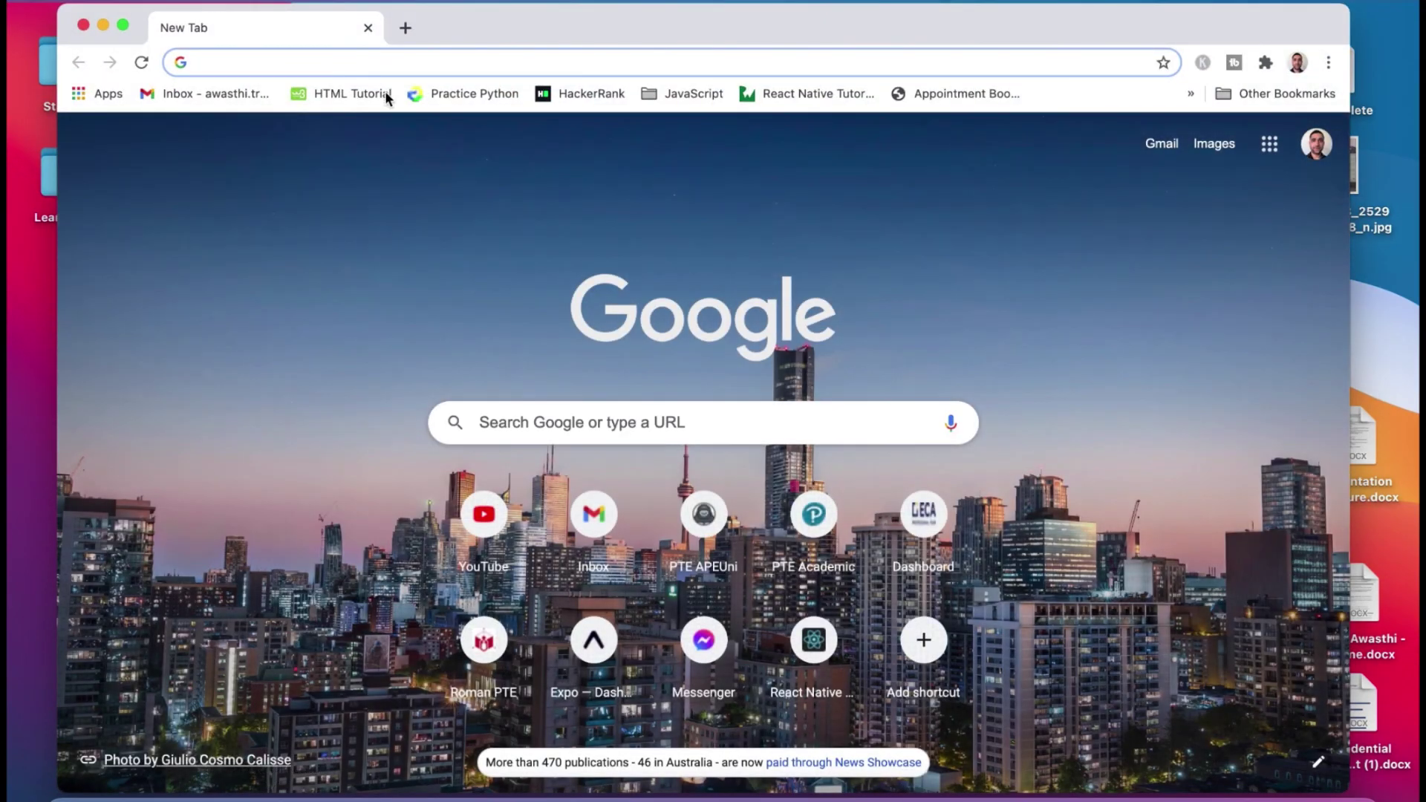
type("google drive")
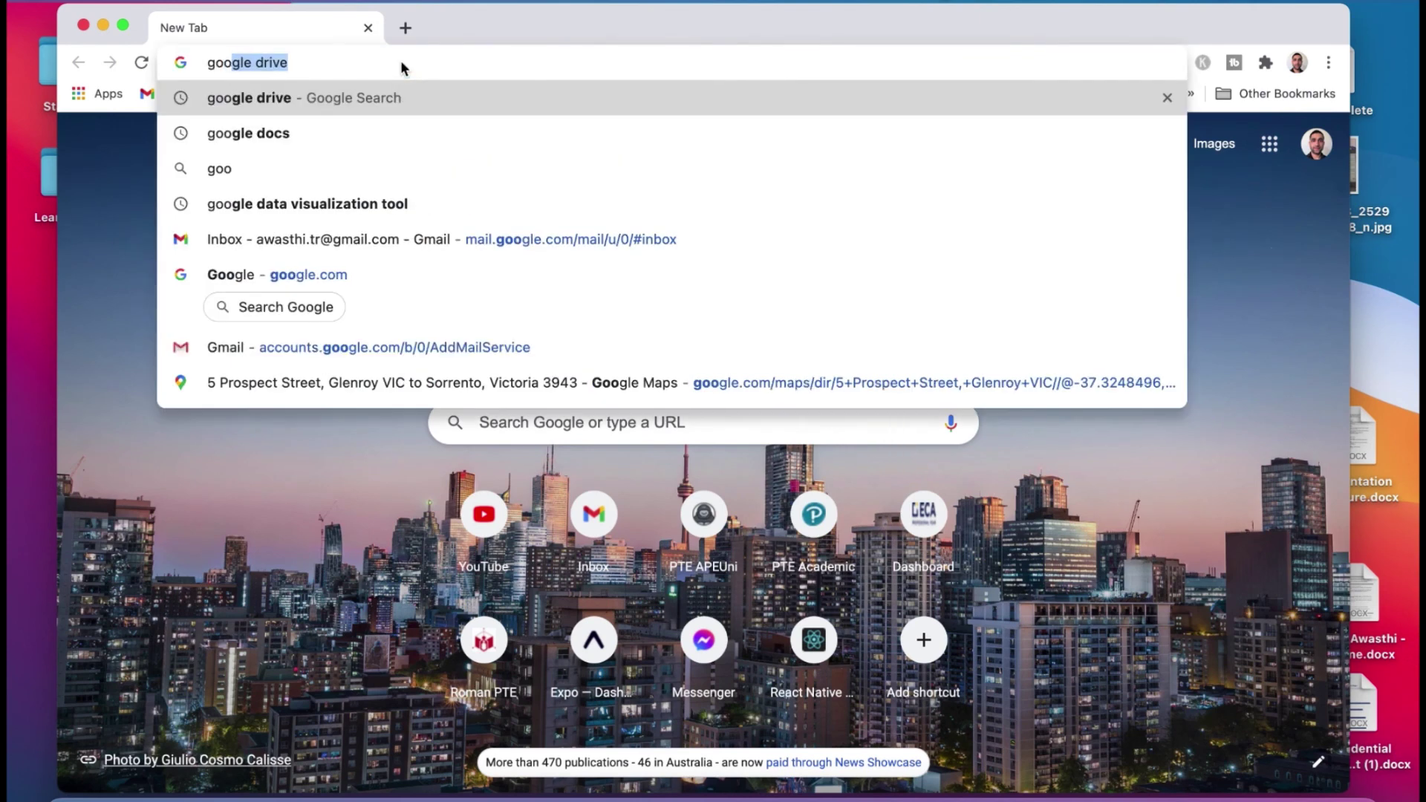
key("Return")
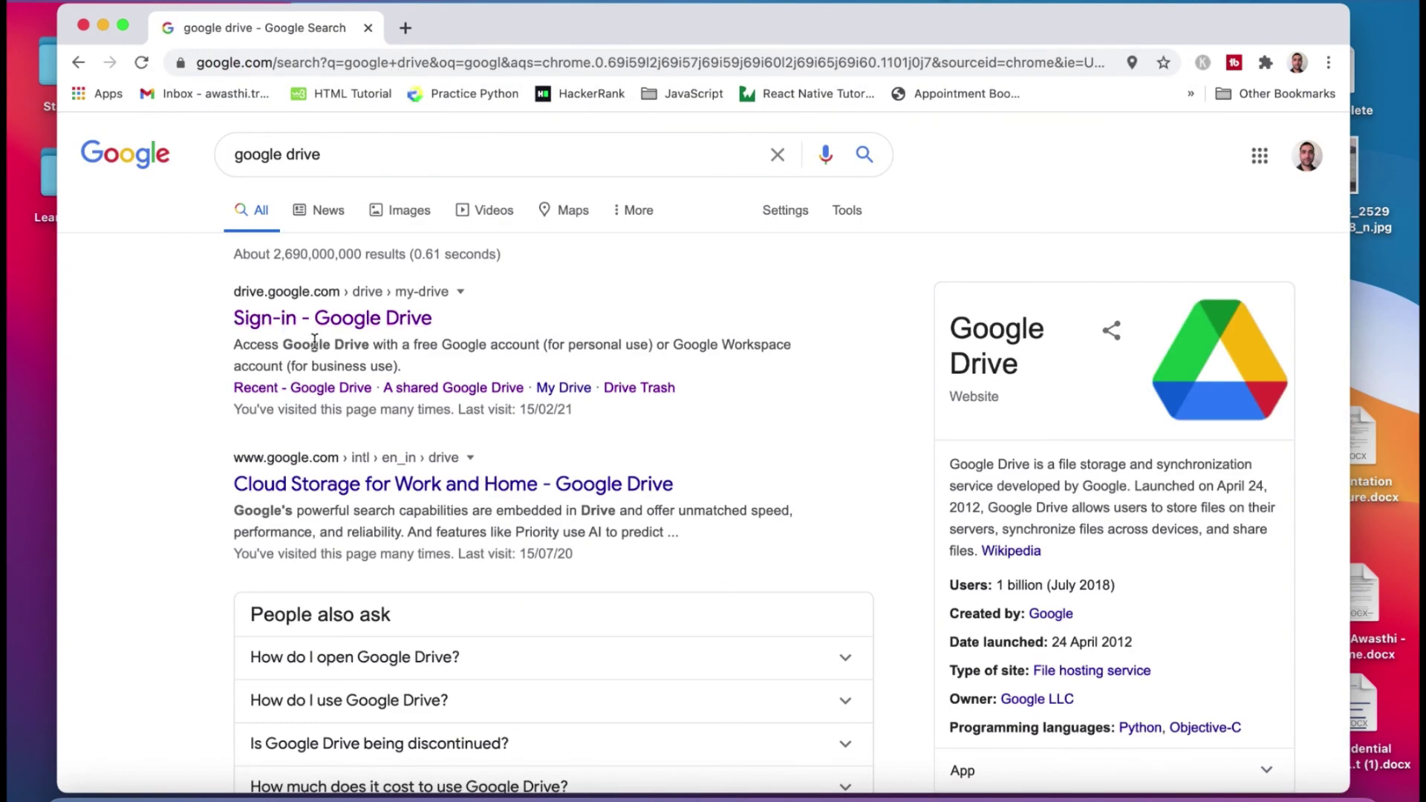
left_click(323, 324)
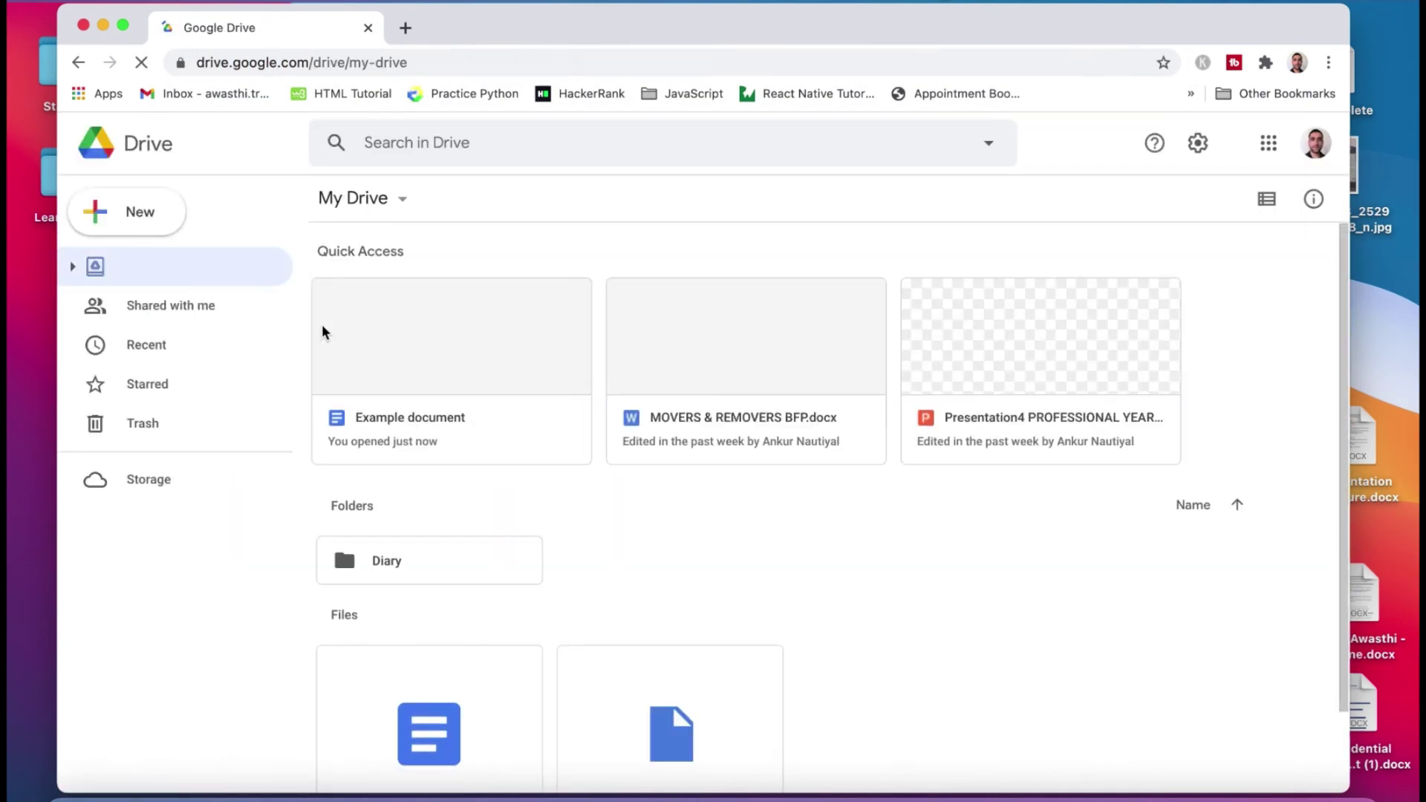
scroll(392, 480, "down", 2)
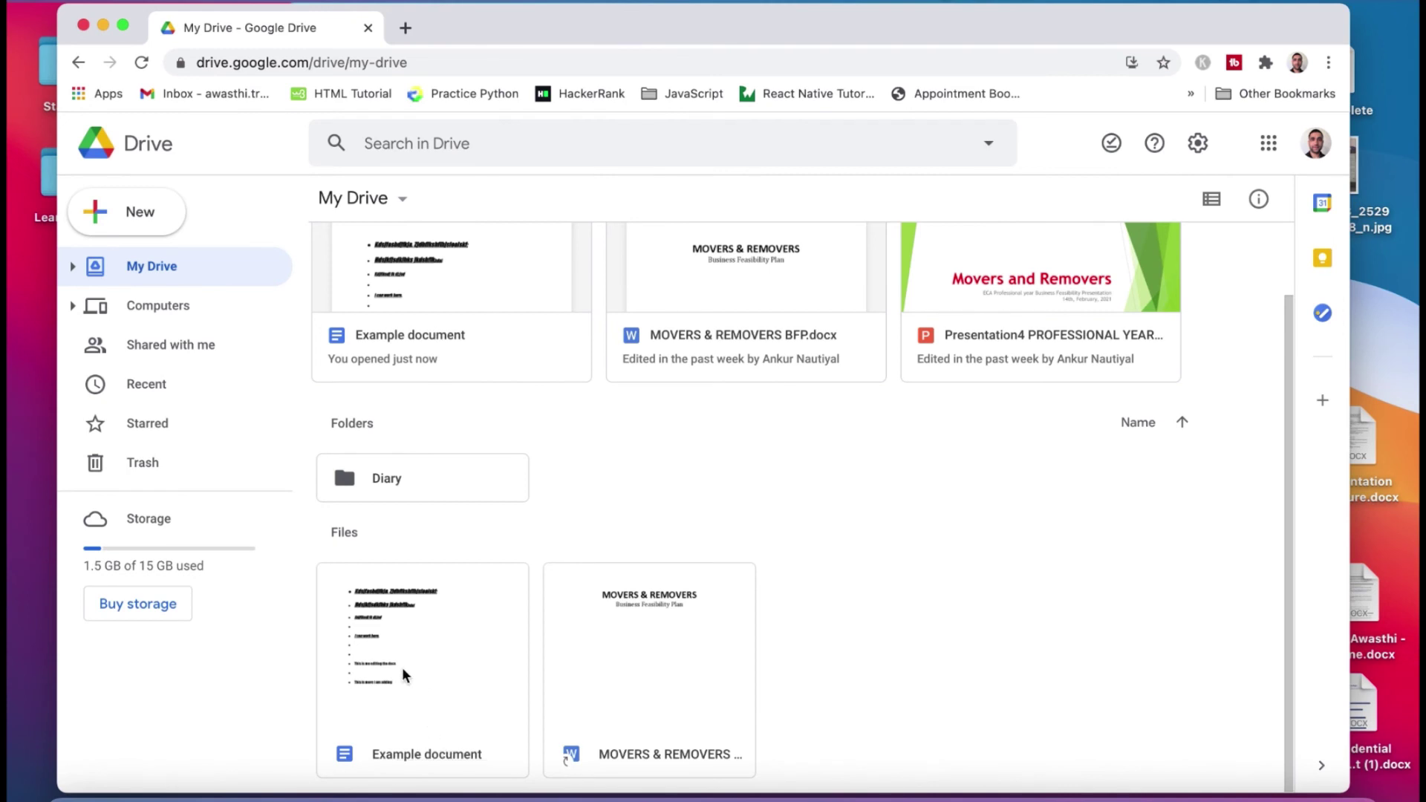
Open the Example document file from My Drive and add a final bullet reading "Klsjfkajktlhfj;a" after "This is more i am adding".
double_click(398, 638)
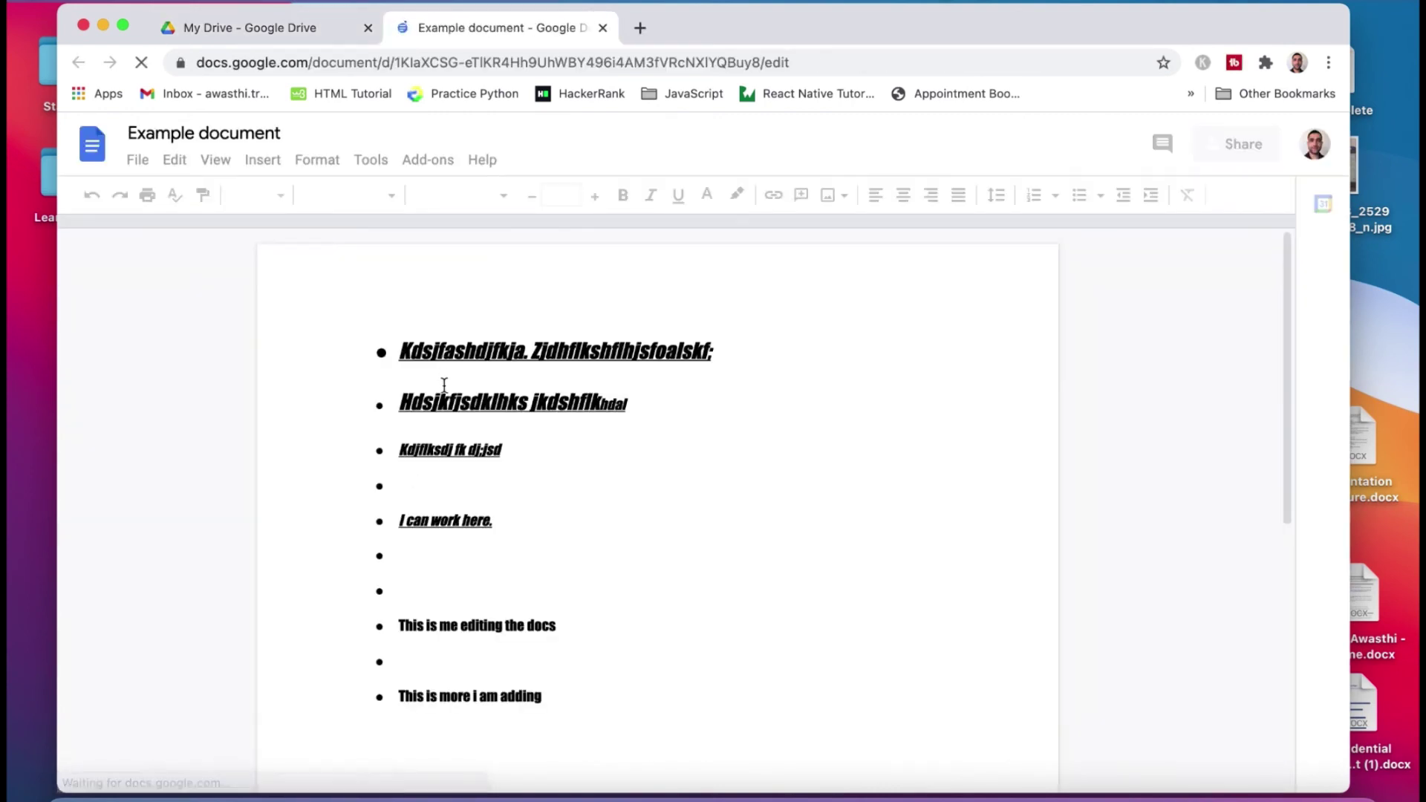
scroll(566, 574, "down", 2)
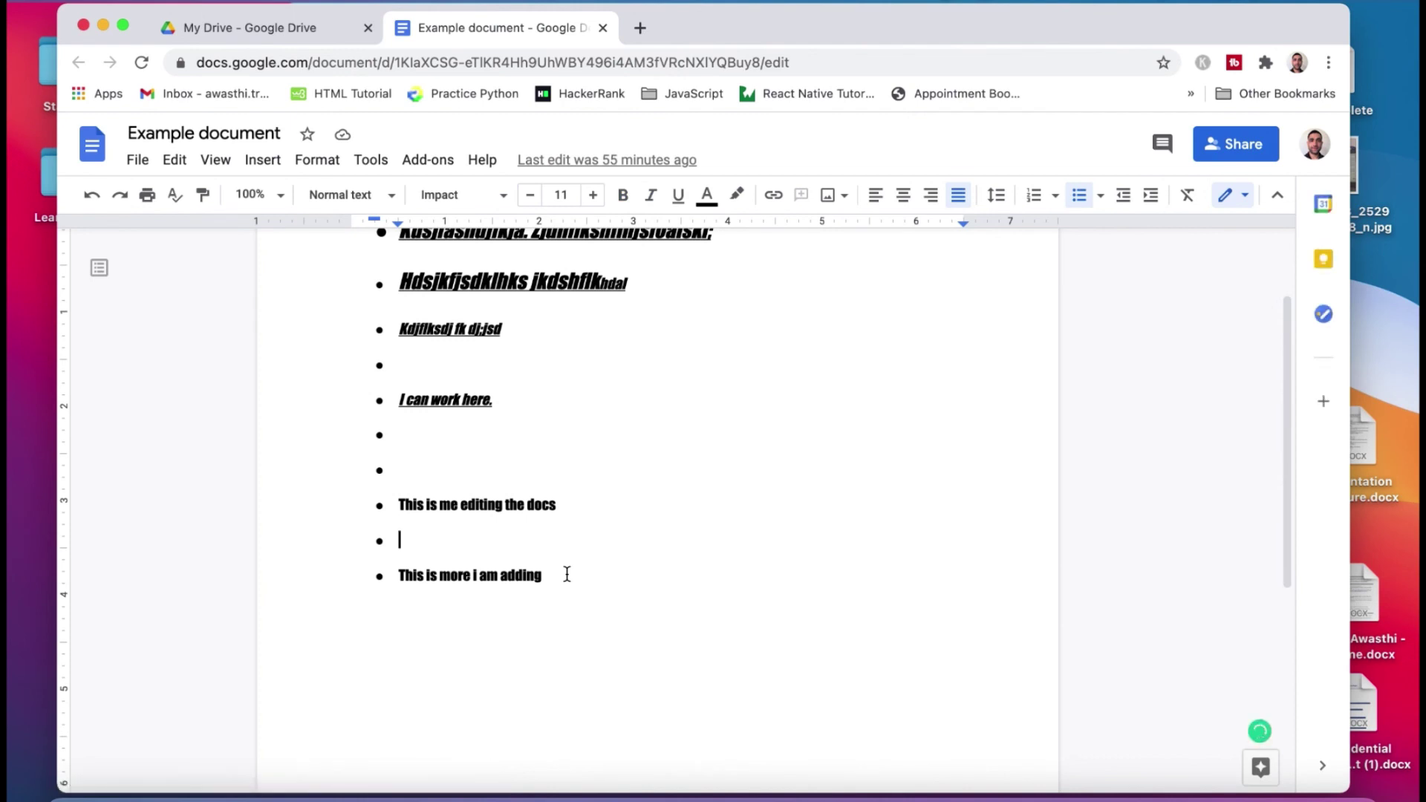
left_click(567, 574)
key("Return")
type("Klsjfkajktlhfj;a")
scroll(626, 520, "up", 2)
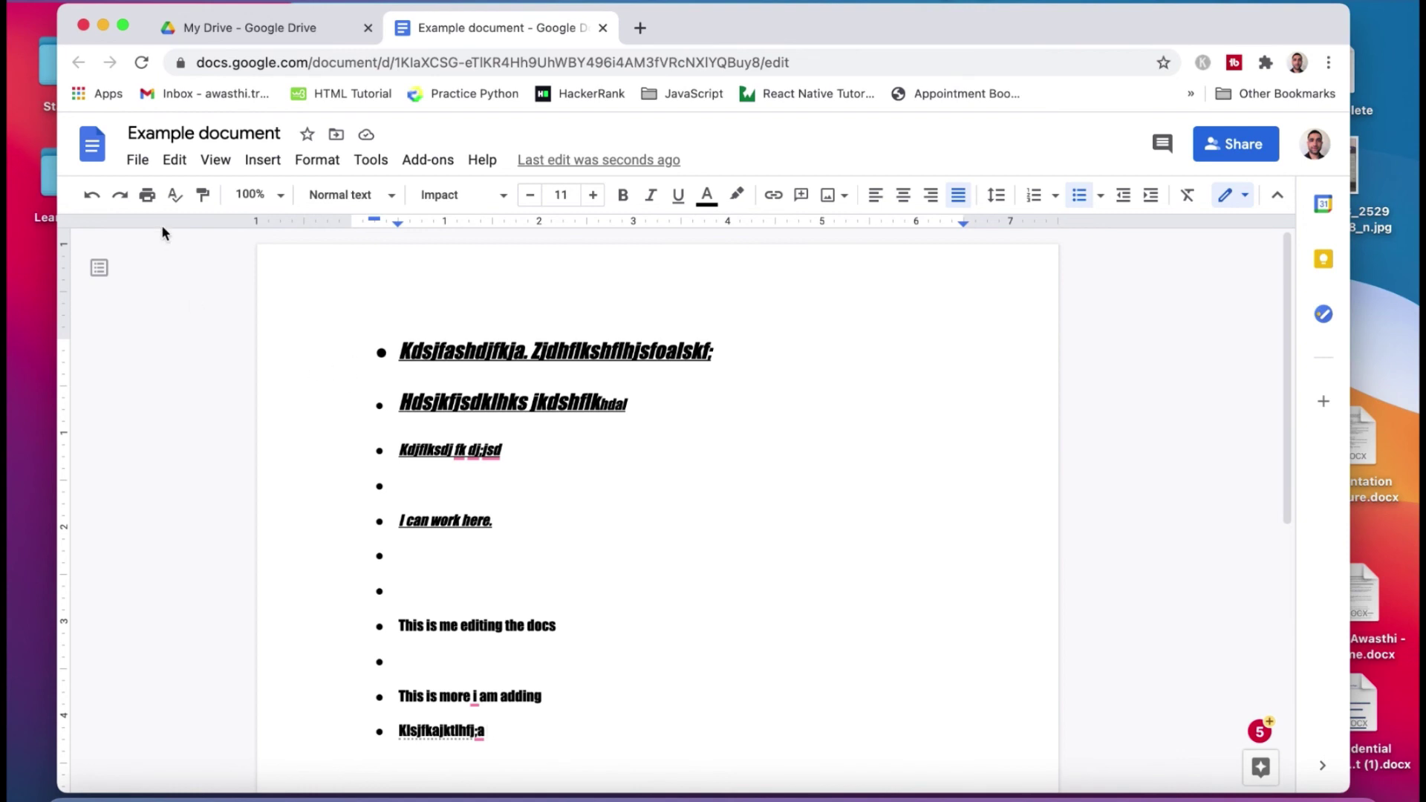
Download the document in Microsoft Word (.docx) format and save it to the Desktop as "Example document".
left_click(138, 164)
mouse_move(213, 384)
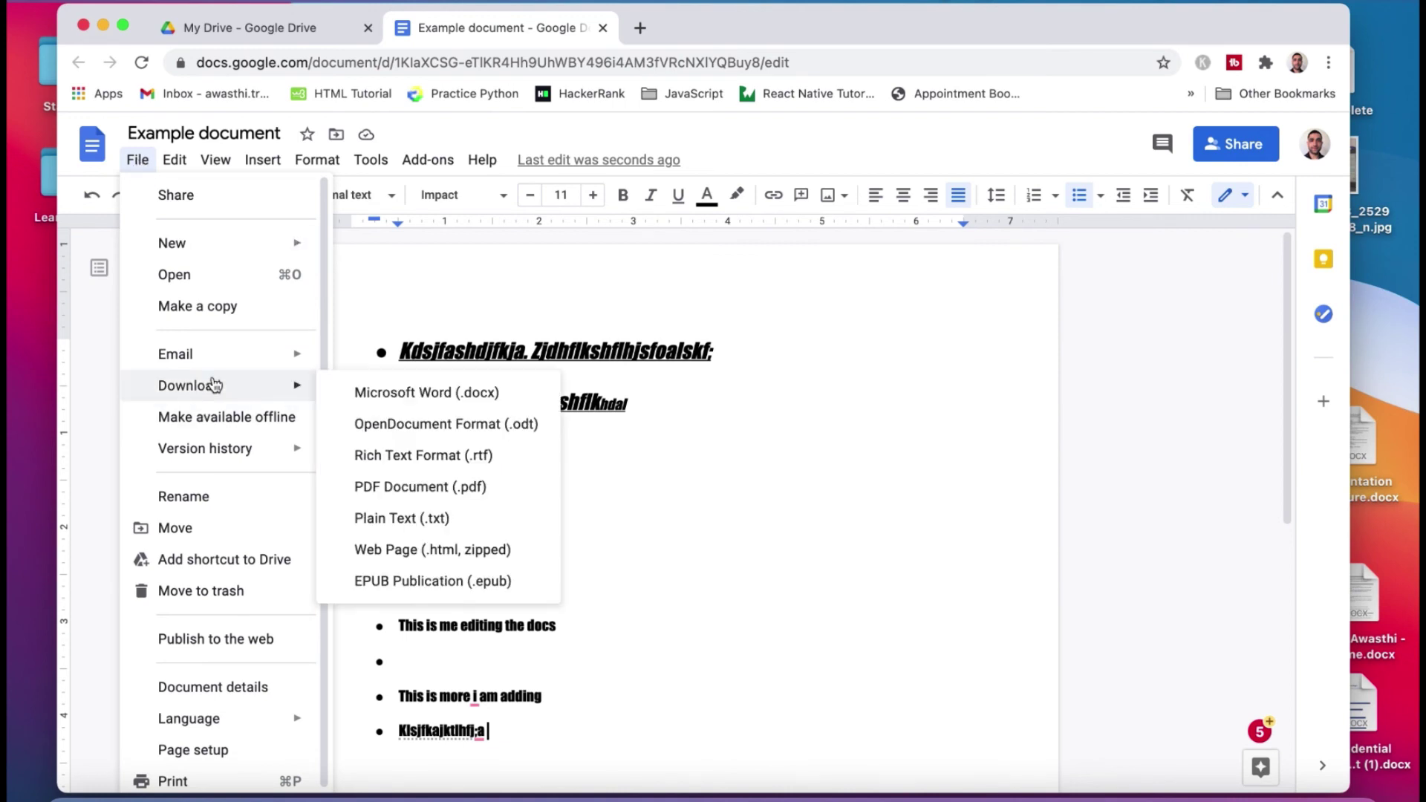
left_click(387, 396)
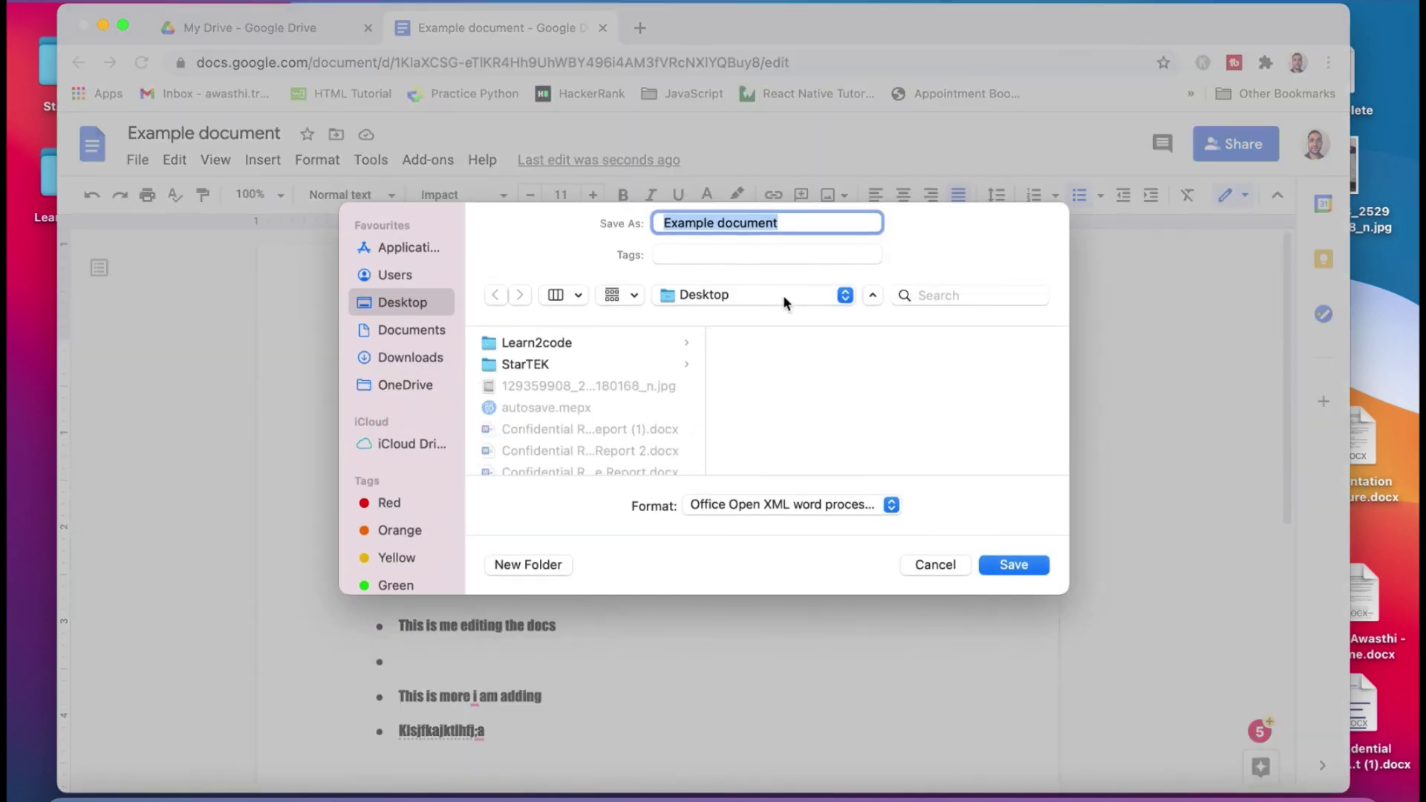
left_click(835, 295)
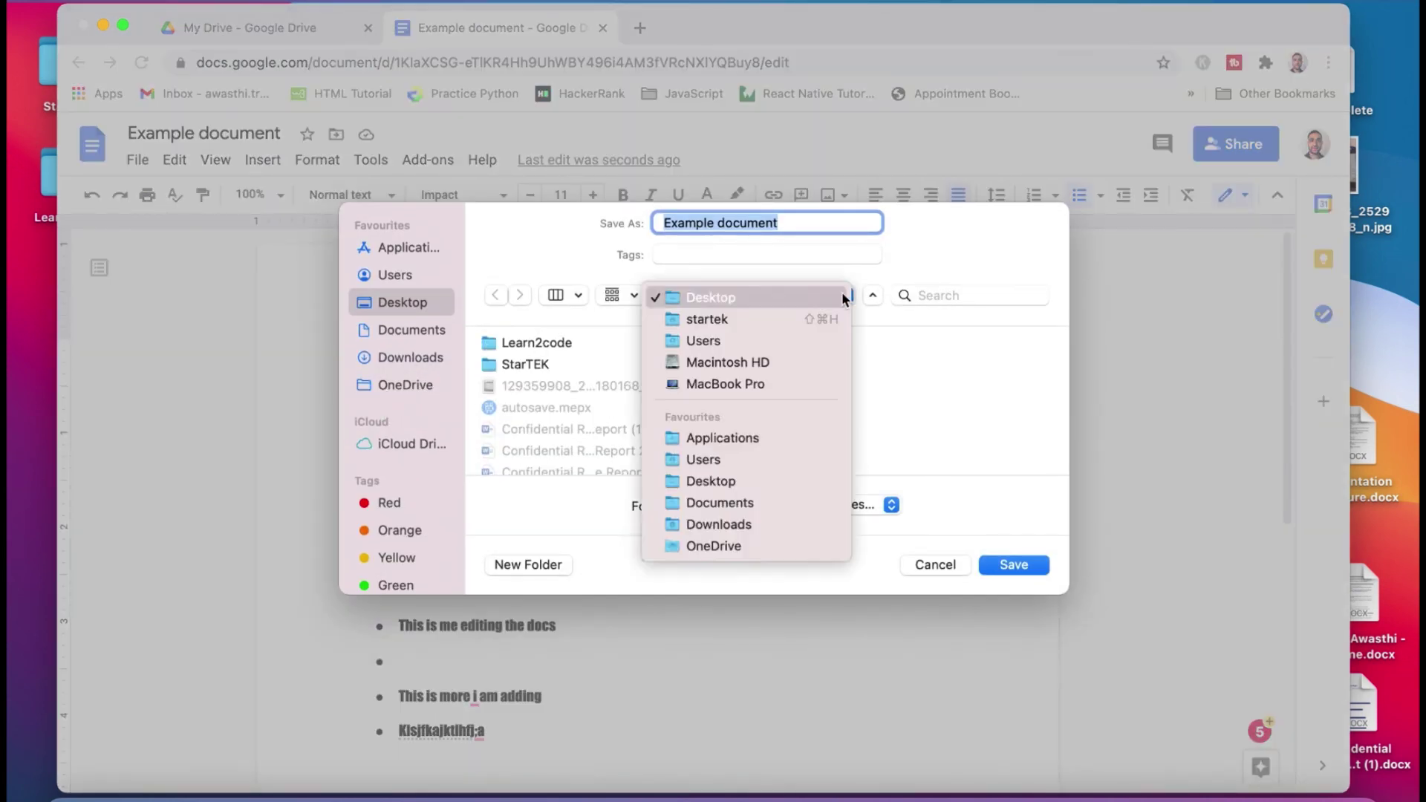
left_click(710, 297)
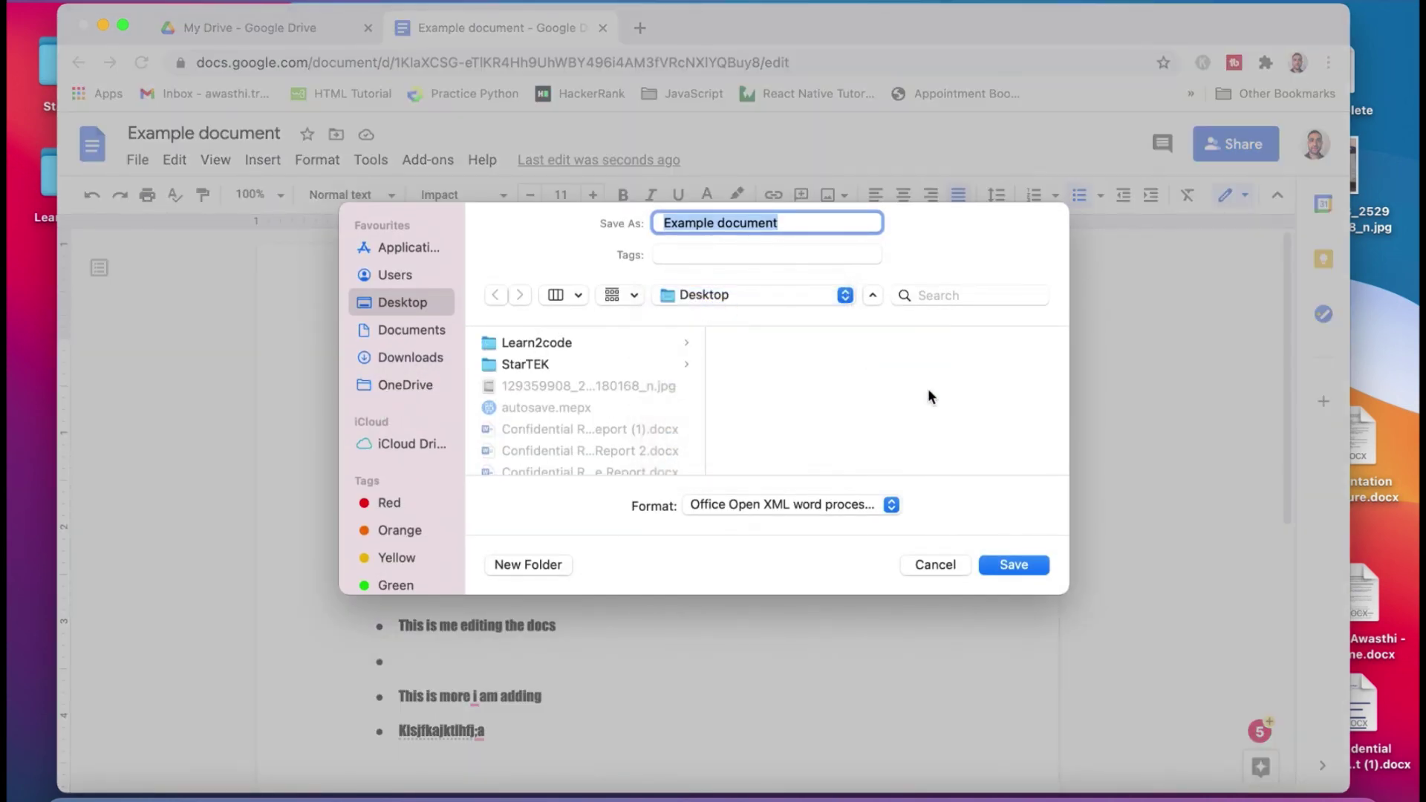
left_click(1012, 566)
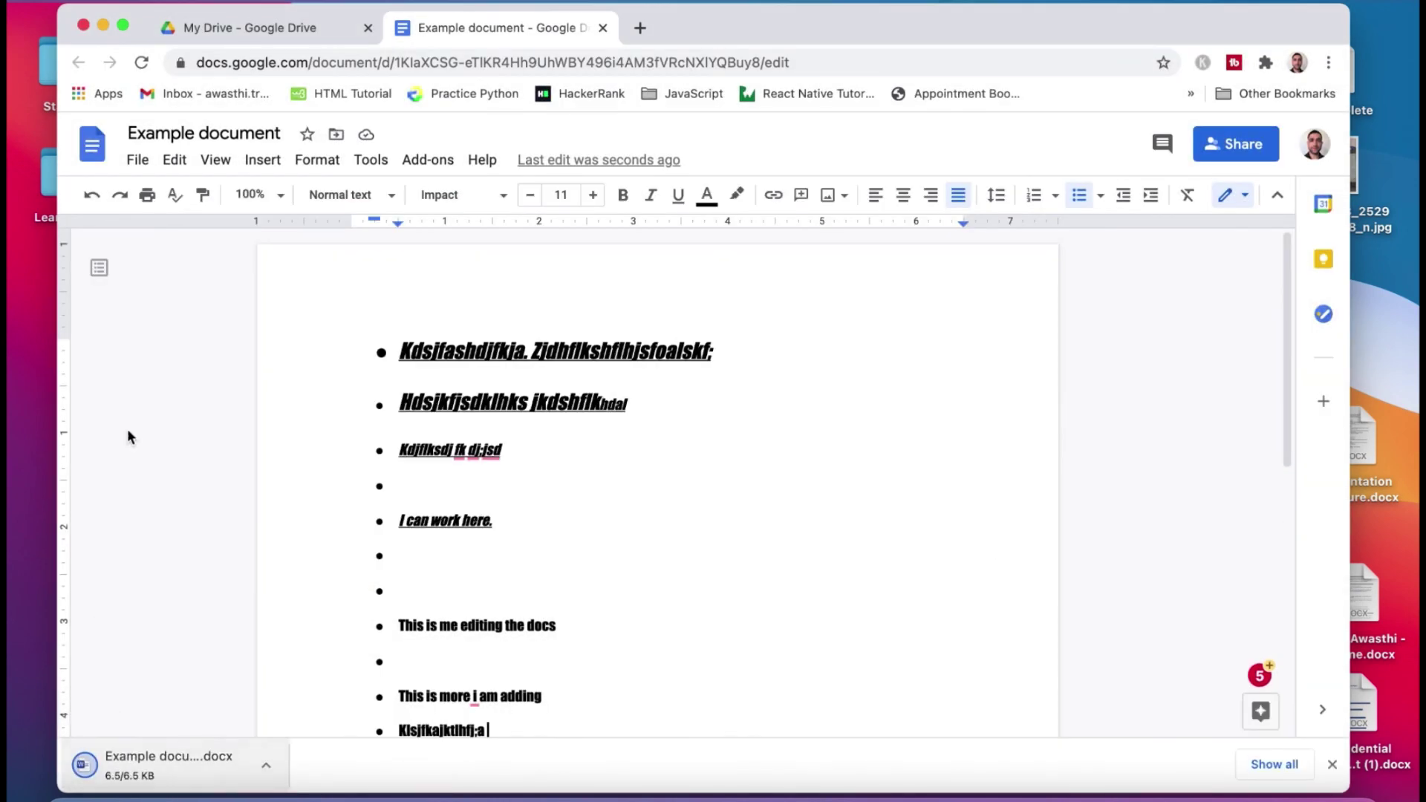
Minimise the browser, open the downloaded Example document.docx from the desktop in Word and look through its content.
left_click(102, 27)
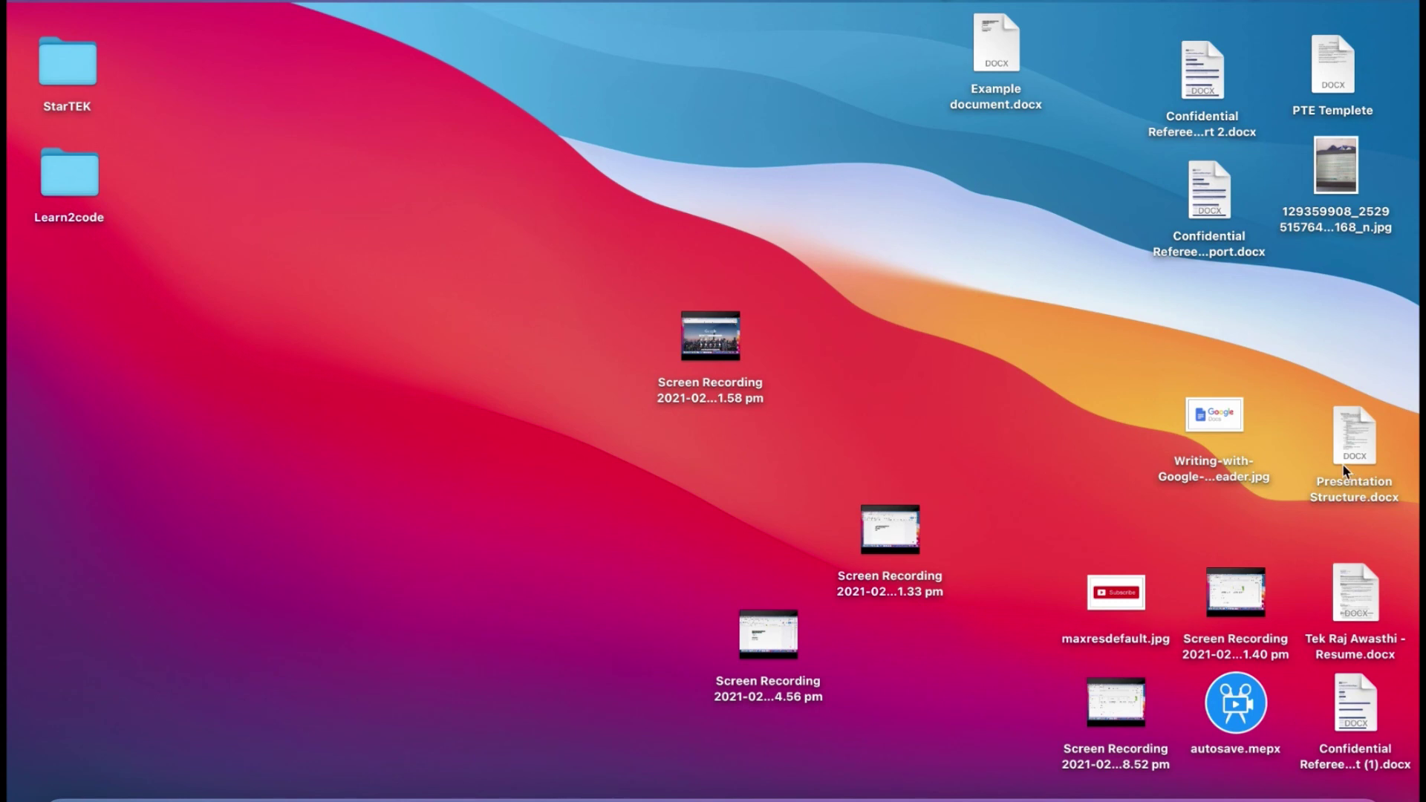
double_click(997, 49)
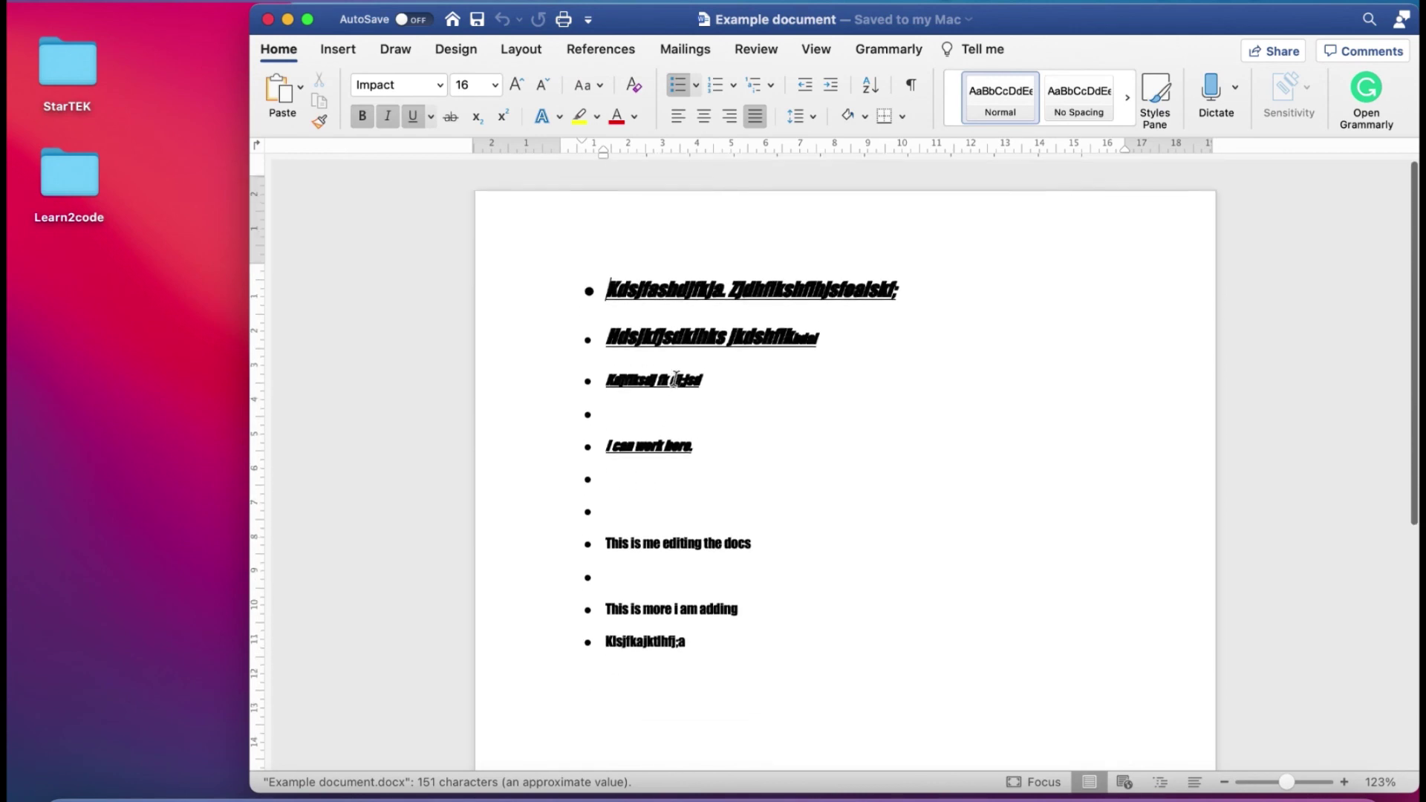
scroll(617, 370, "down", 5)
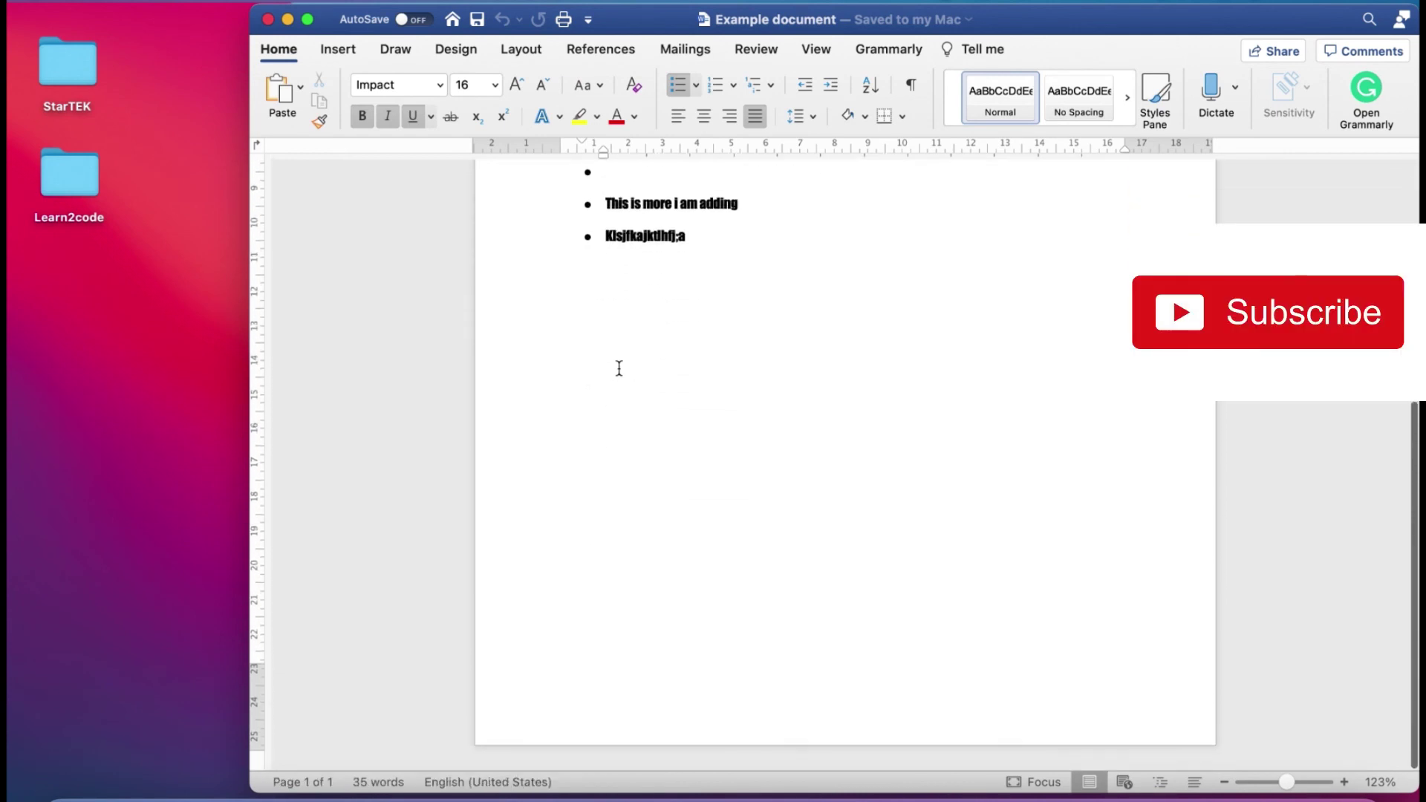
scroll(617, 369, "up", 5)
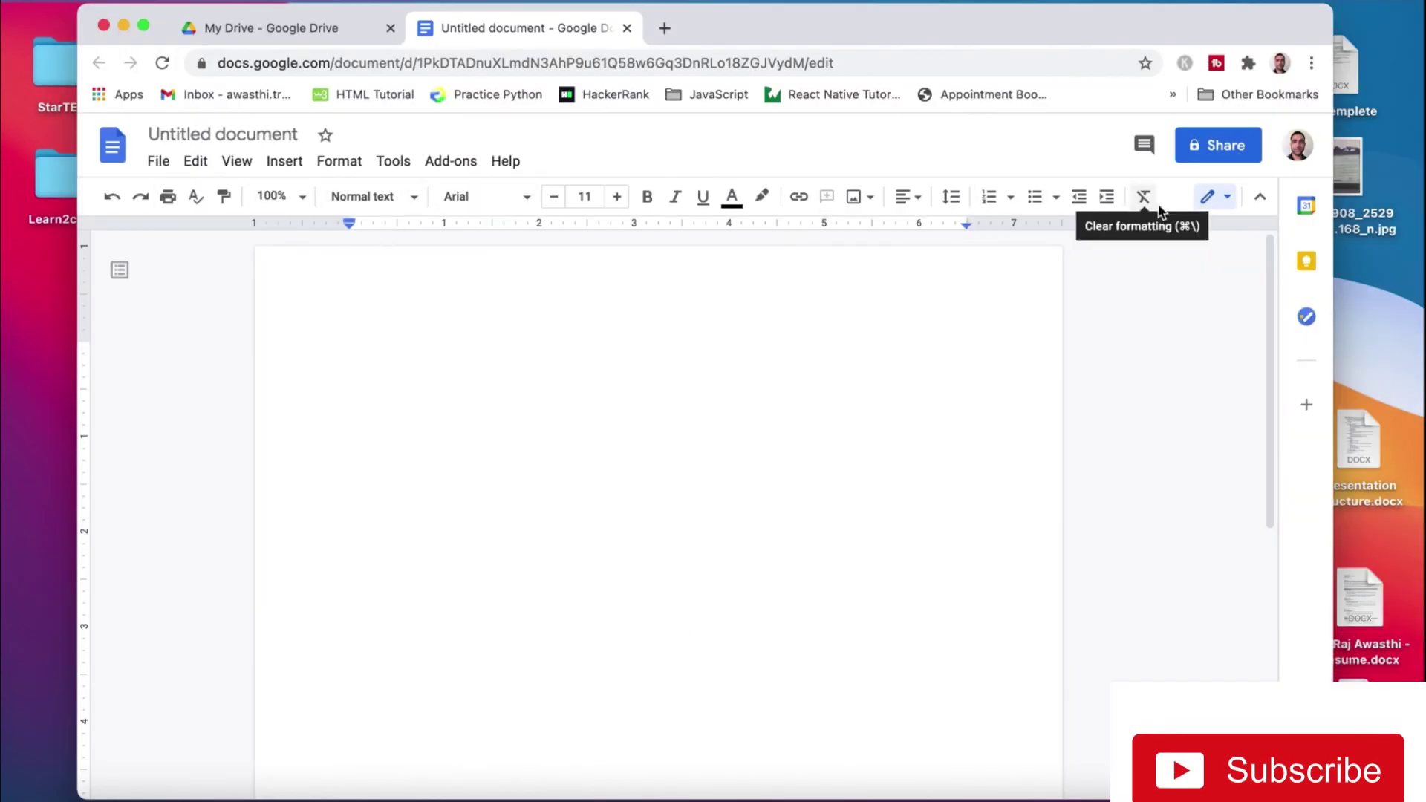
Title the untitled document "Example document" and write "This is an example document. I am making this to show how google docs work and how it can".
left_click(222, 135)
type("Example document")
key("Return")
left_click(158, 161)
left_click(508, 387)
type("This is an example document. I am making this to show how google docs wor")
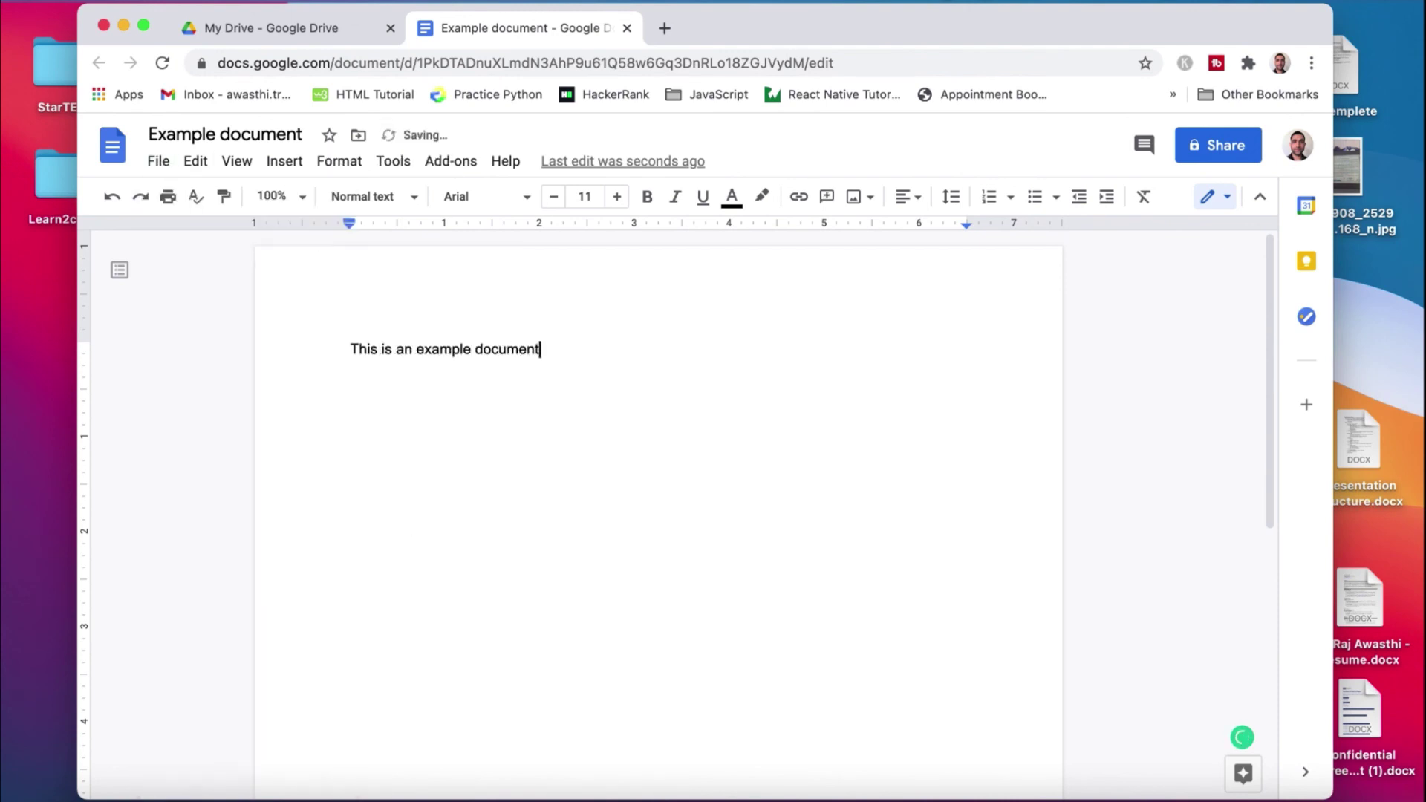
type("k and how it can")
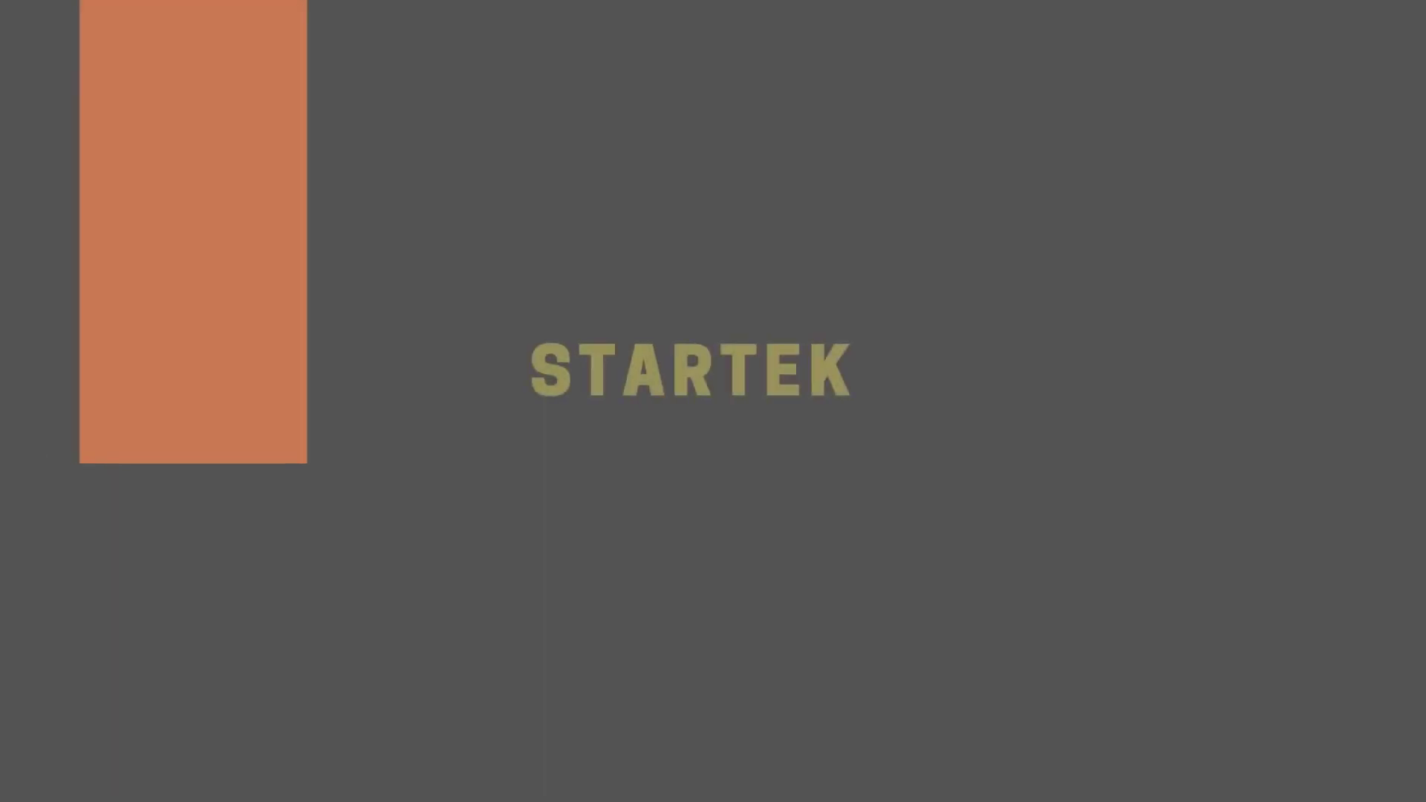